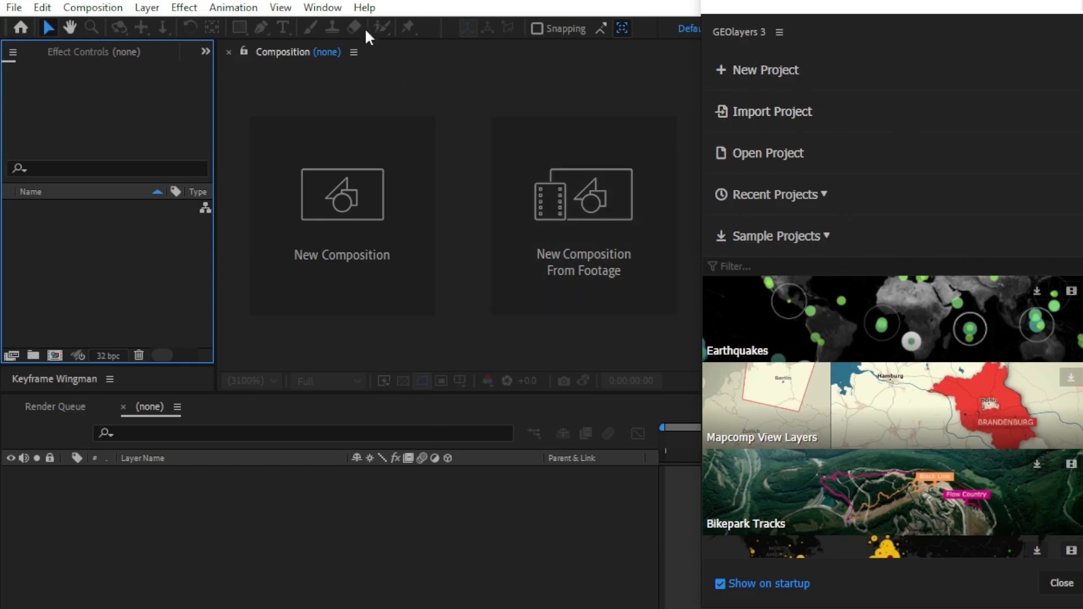
Open the GEOlayers 3 extension and start a new project.
click(323, 8)
mouse_move(465, 60)
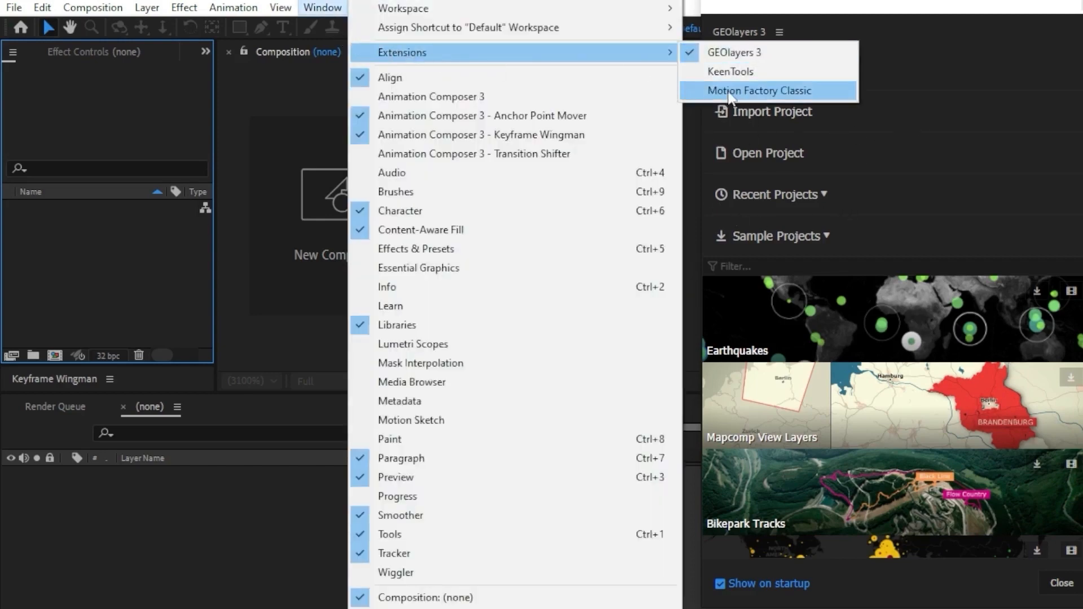
click(750, 53)
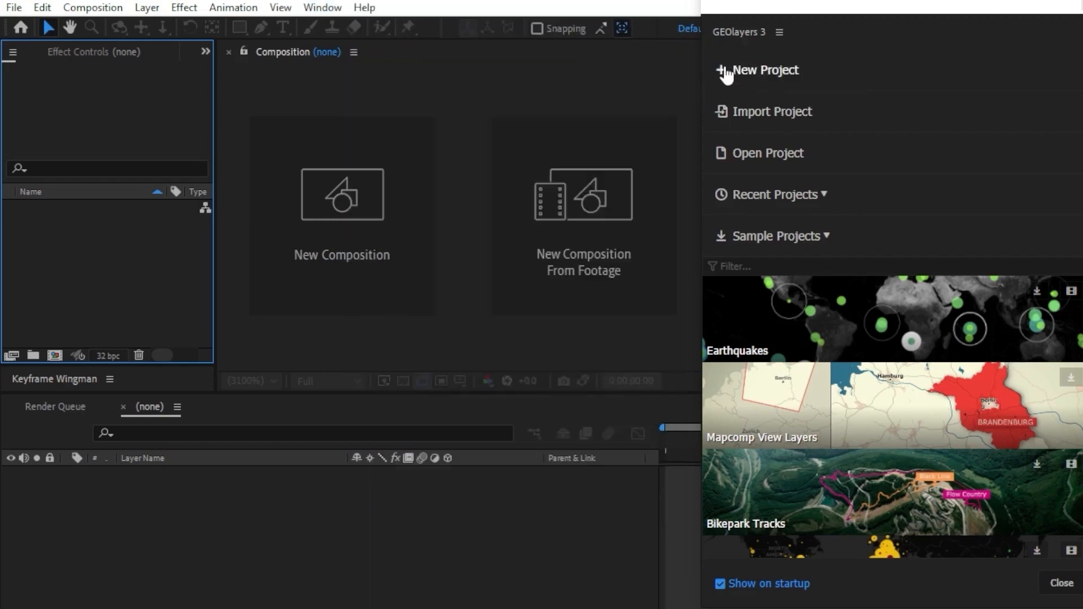
click(726, 72)
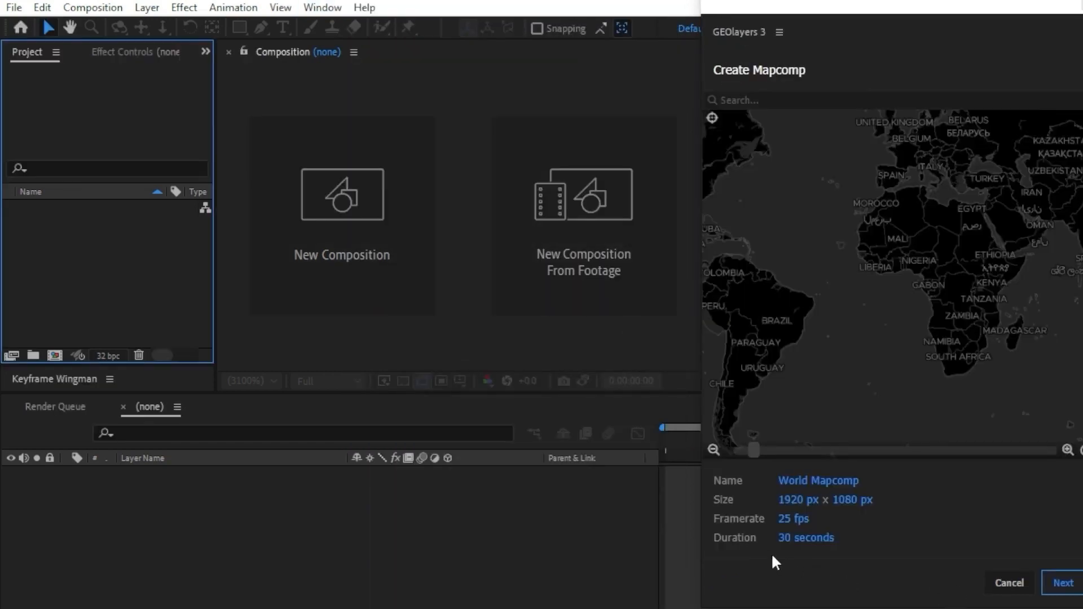
Set the new mapcomp's duration to 20 seconds and continue to its imagery selection.
click(787, 539)
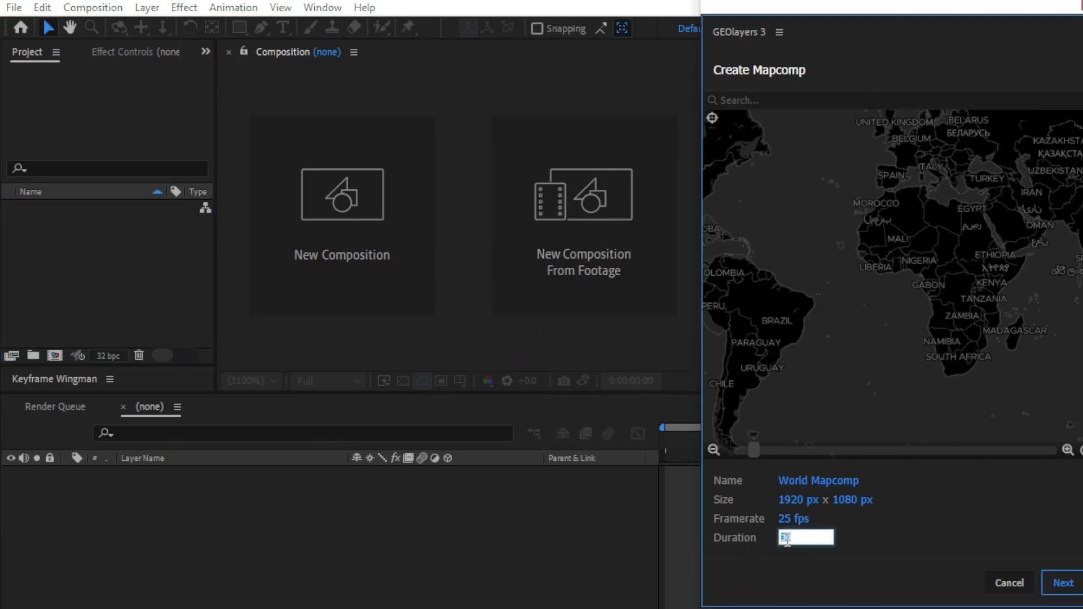
text(20)
click(1065, 586)
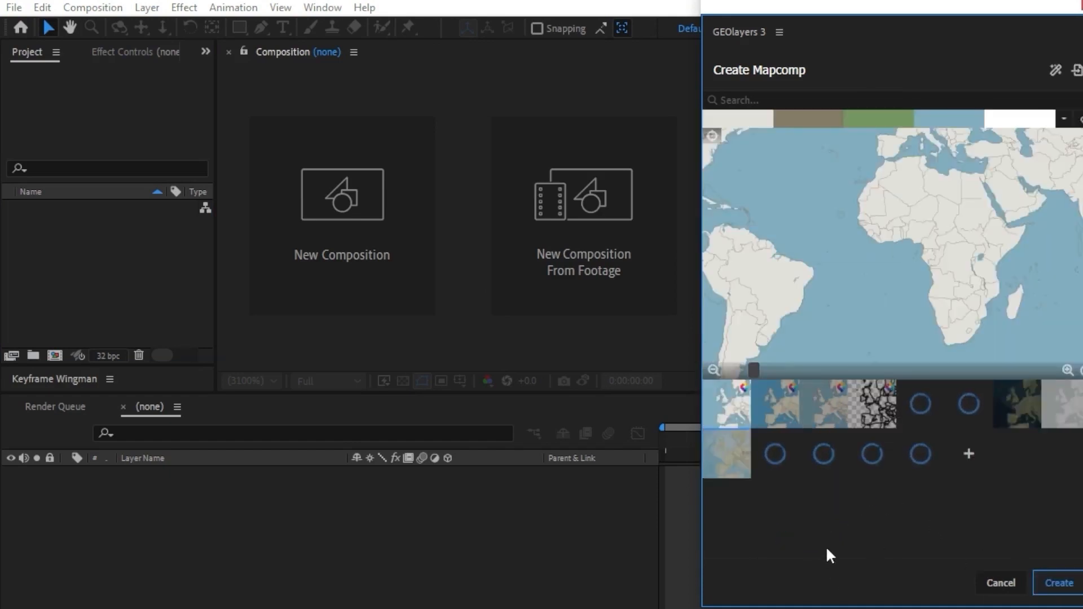
Edit the Basic map imagery and hide its Lakes, Rivers, Parks, Landuse and Rail contents.
click(728, 407)
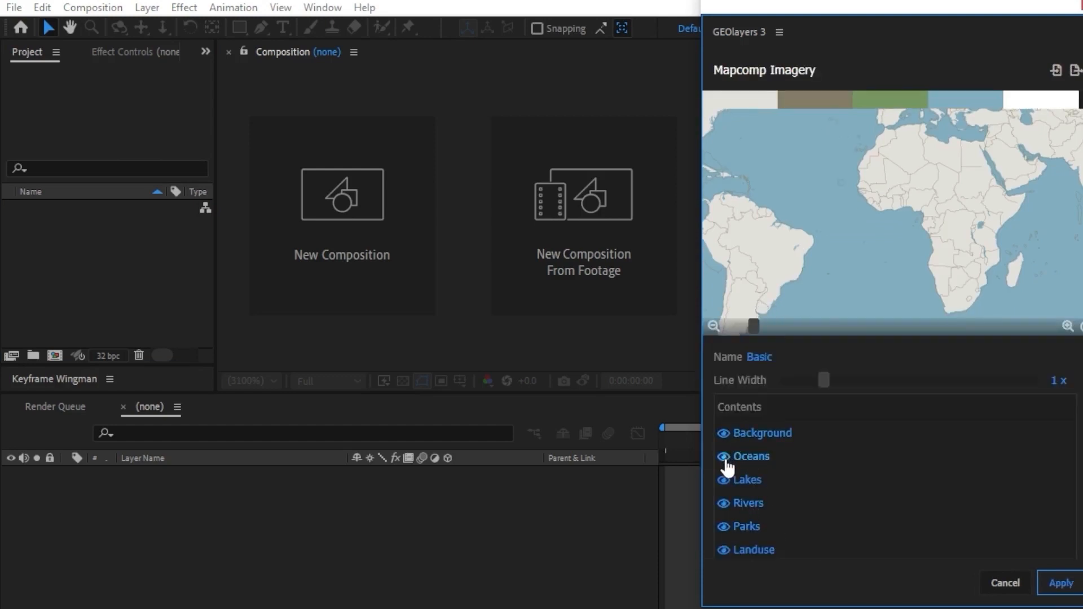
scroll(892, 468, down, 2)
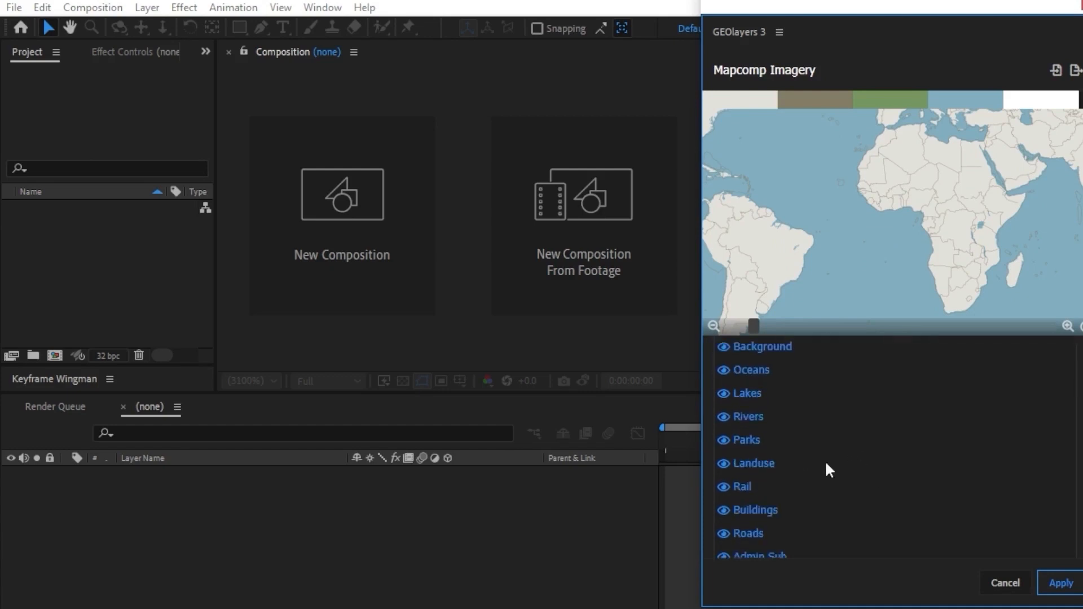
click(724, 393)
click(724, 417)
click(724, 440)
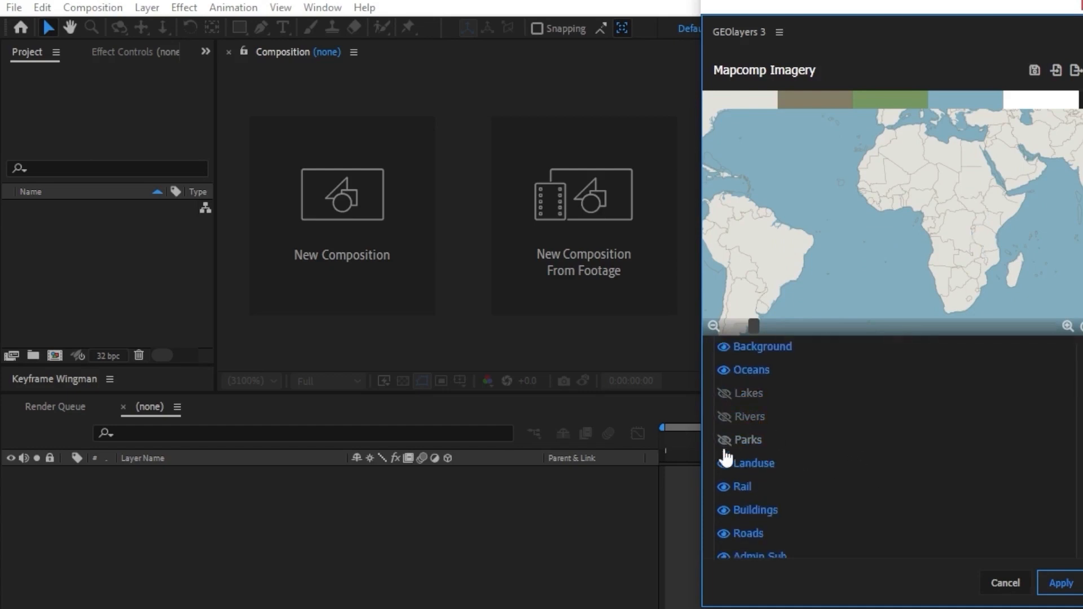
click(724, 464)
click(724, 487)
Hide the Buildings, Roads, Admin Sub and Admin Country contents of the Basic imagery.
scroll(725, 491, down, 2)
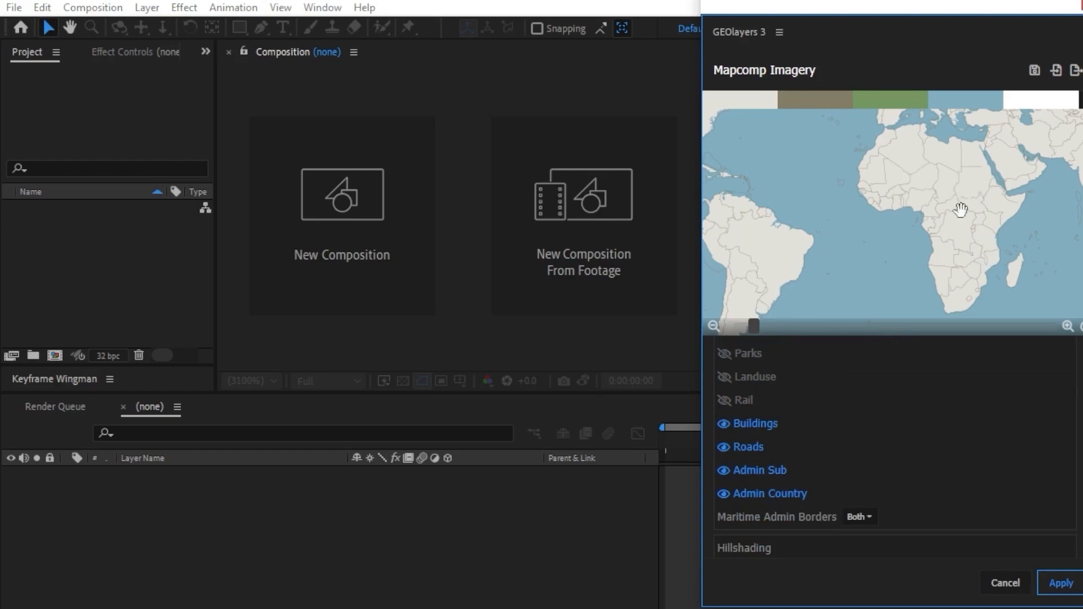
click(723, 424)
click(724, 447)
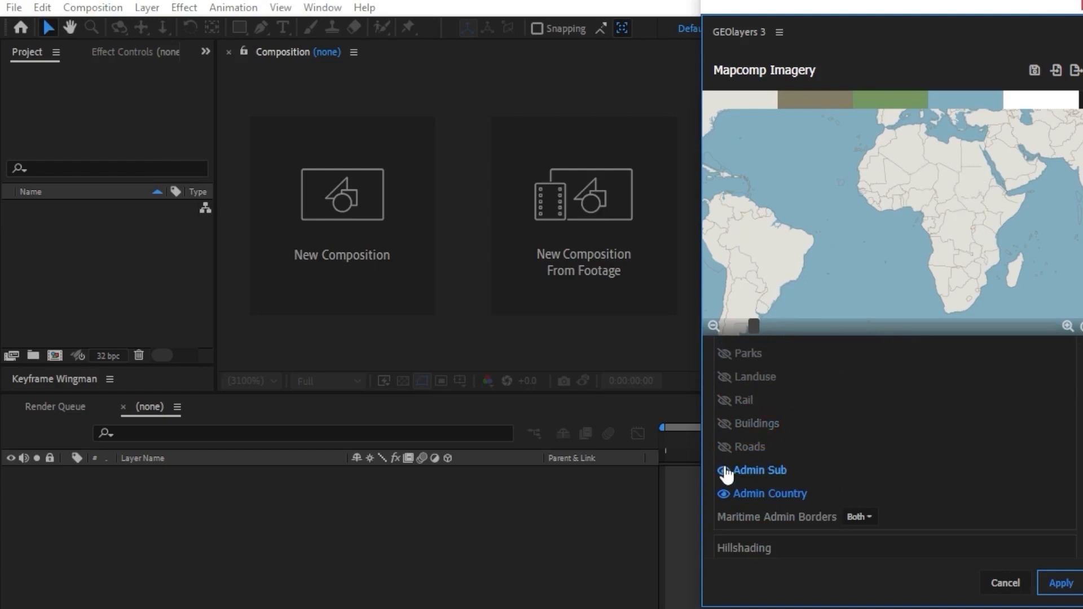
click(724, 471)
click(724, 494)
Change the blue ocean color to gray #808080 and apply the edited imagery to the mapcomp.
scroll(959, 439, up, 3)
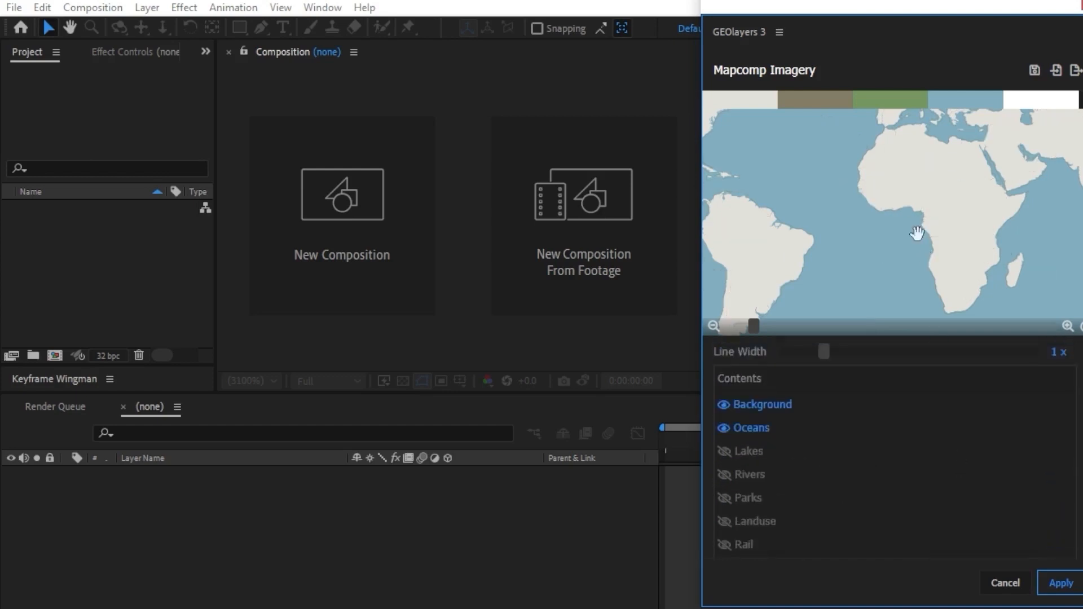
click(959, 110)
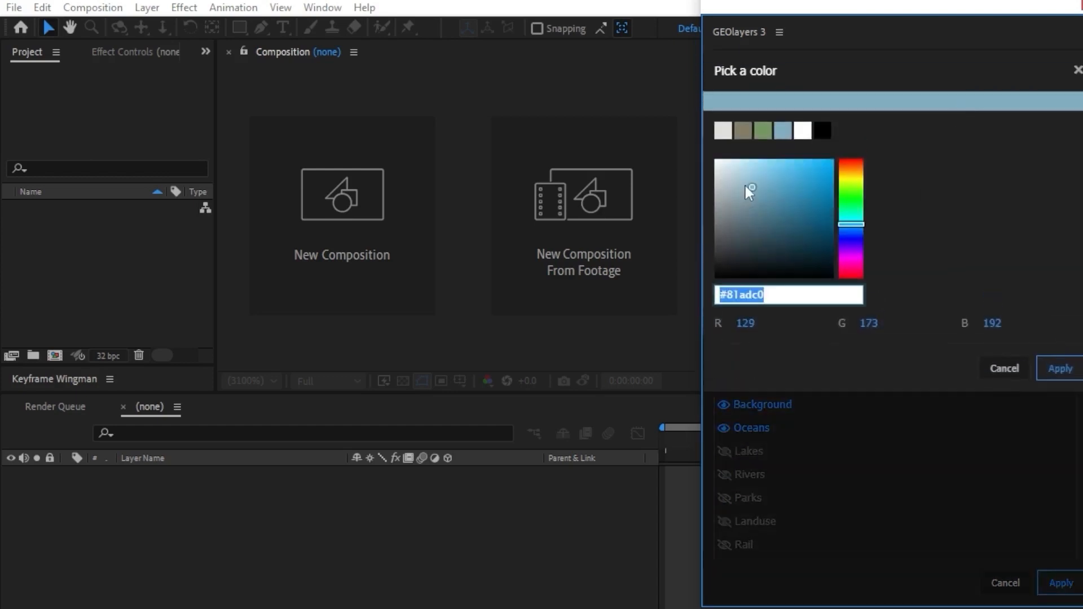
drag(753, 195, 714, 218)
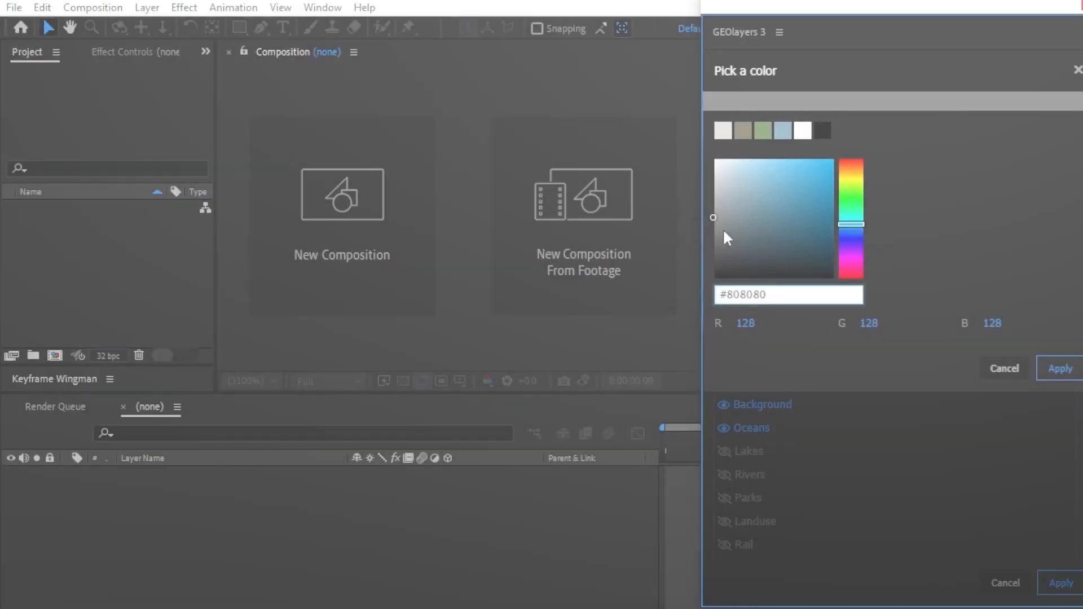
click(1045, 369)
click(1061, 583)
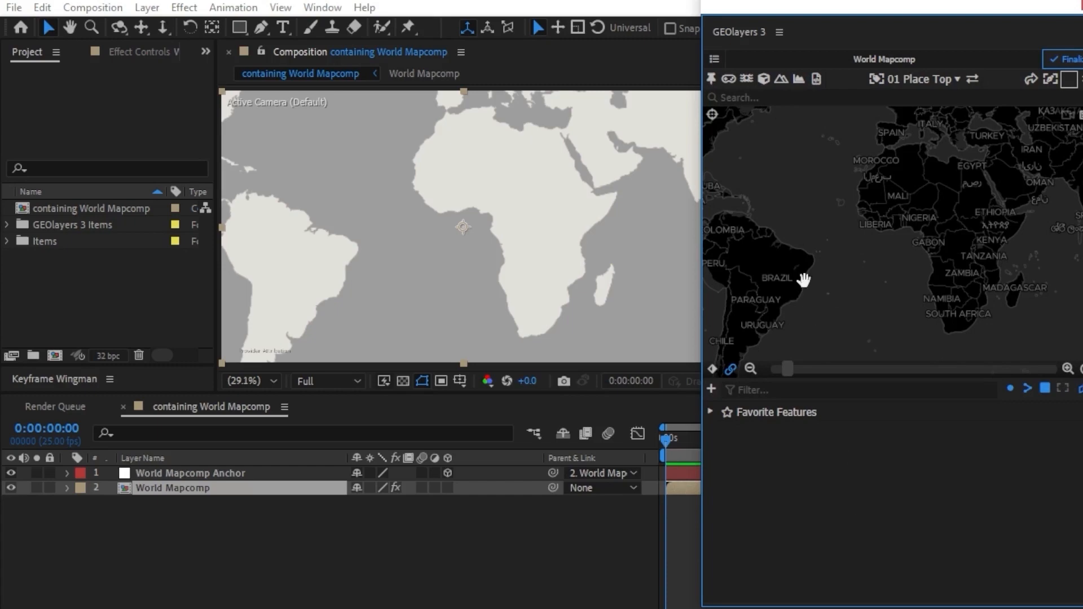
Search for Lahore and add the city to the GEOlayers feature browser.
click(755, 98)
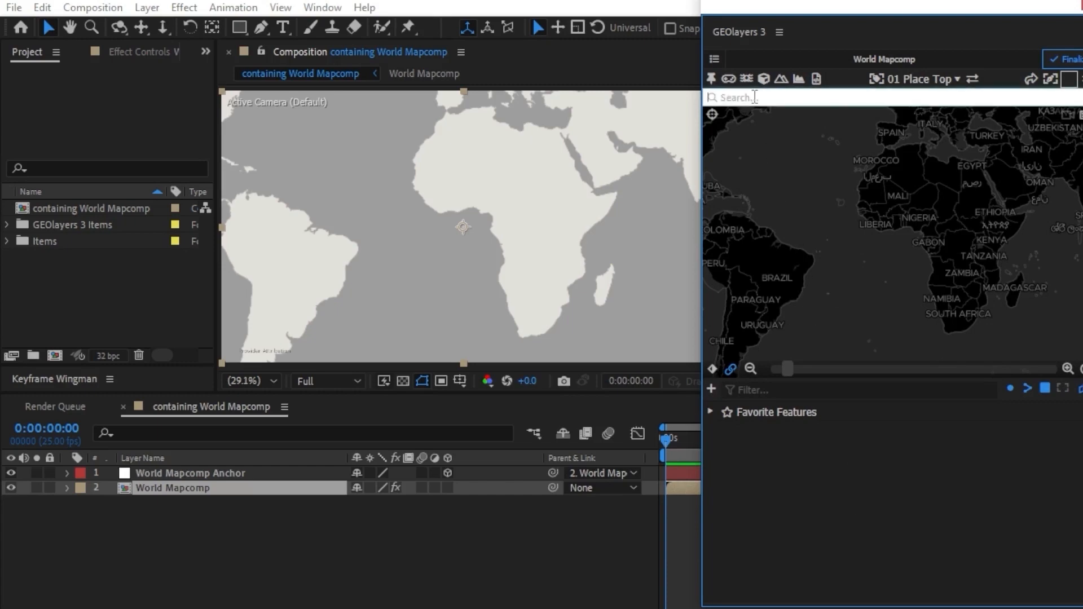
text(Lahore)
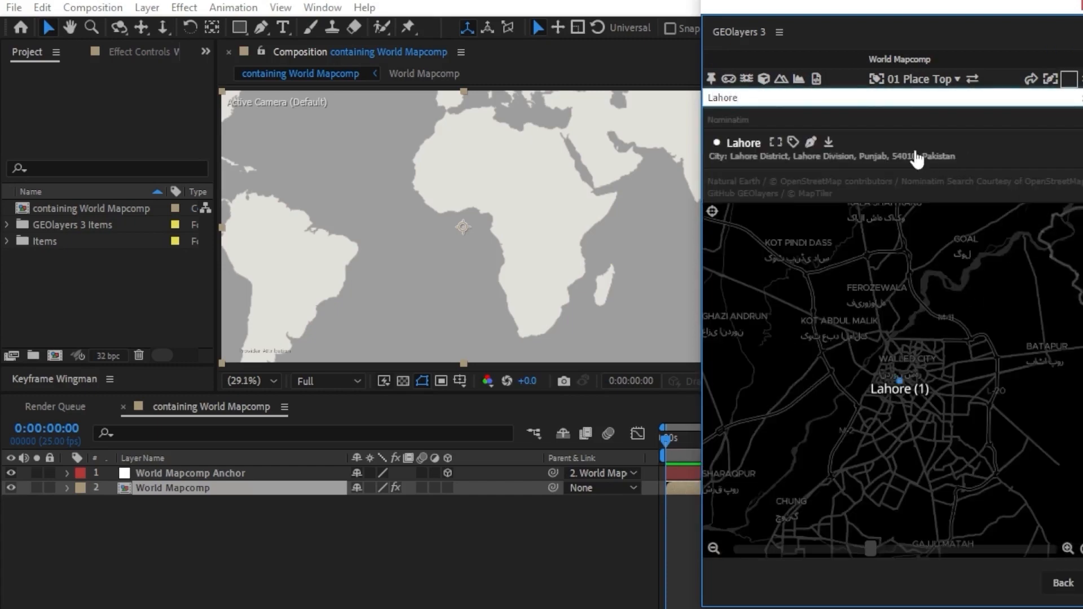
click(827, 141)
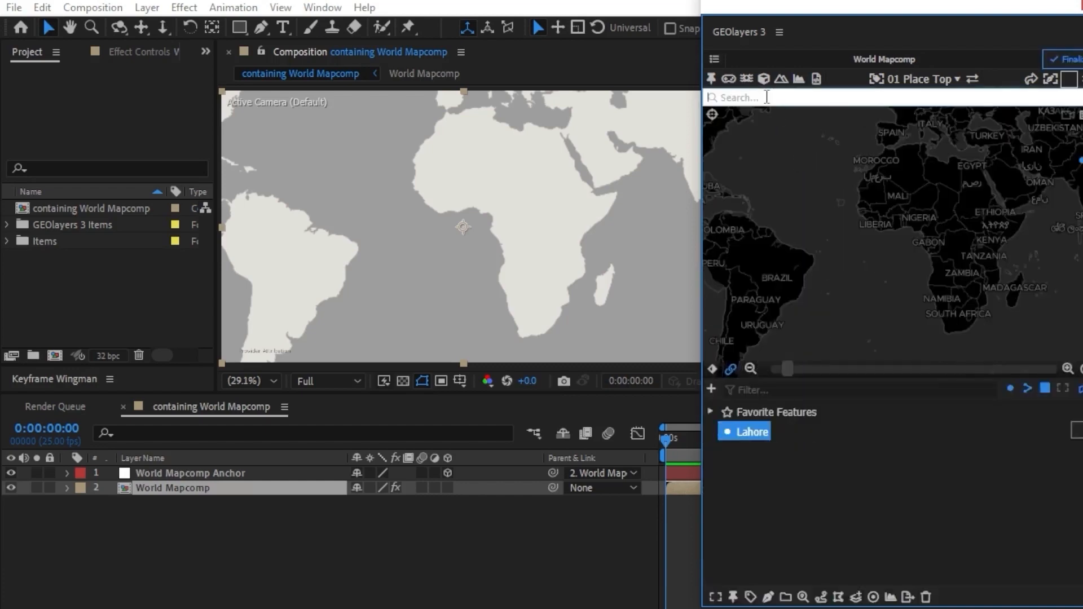
Search for Karachi and add the city to the feature browser.
click(766, 97)
text(kara)
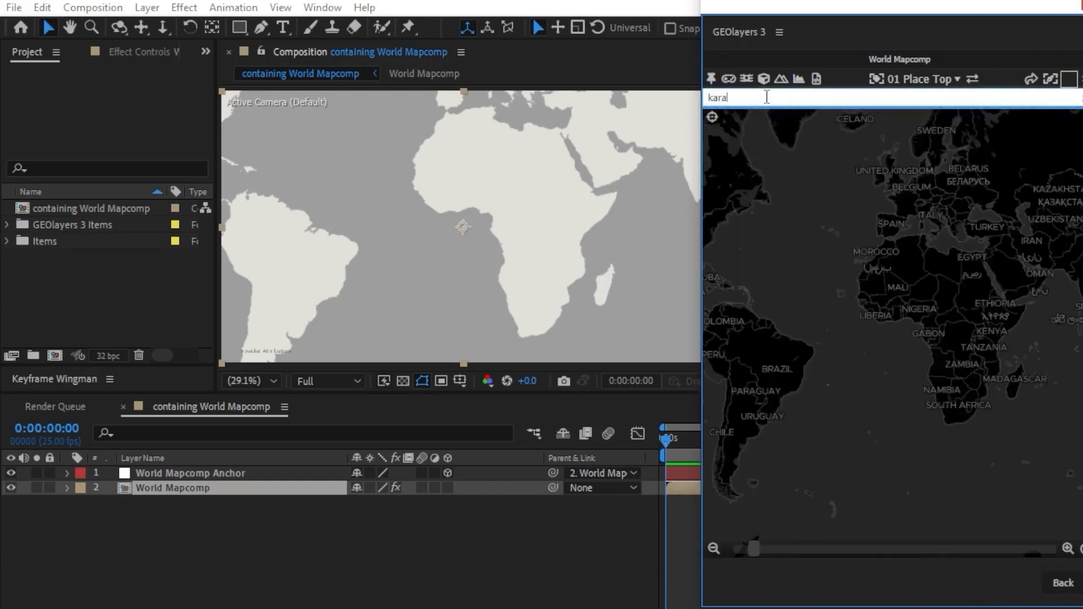
text(lhi)
key(Return)
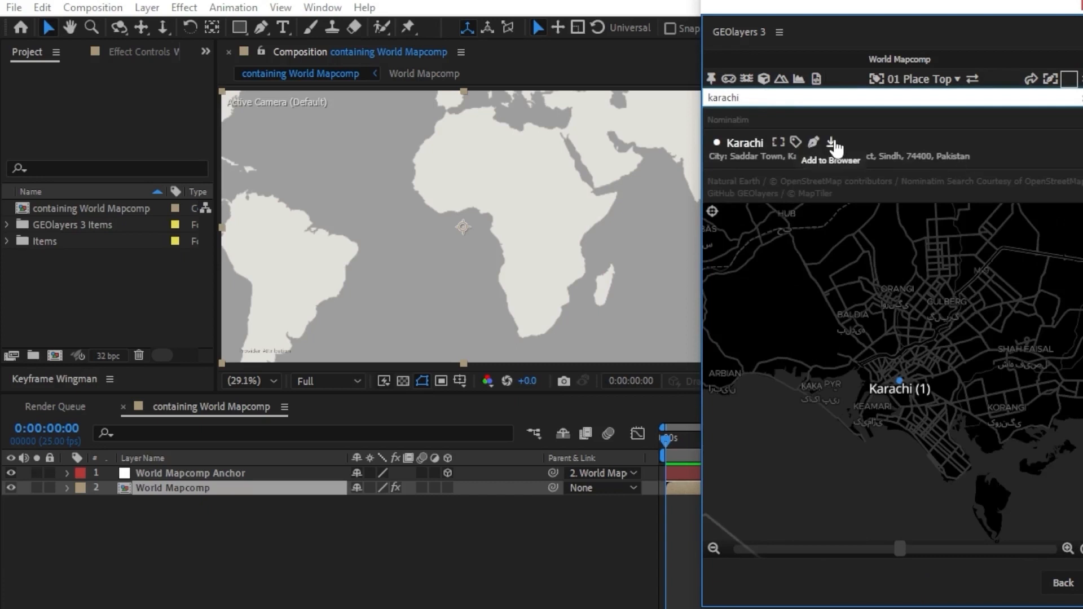
click(827, 142)
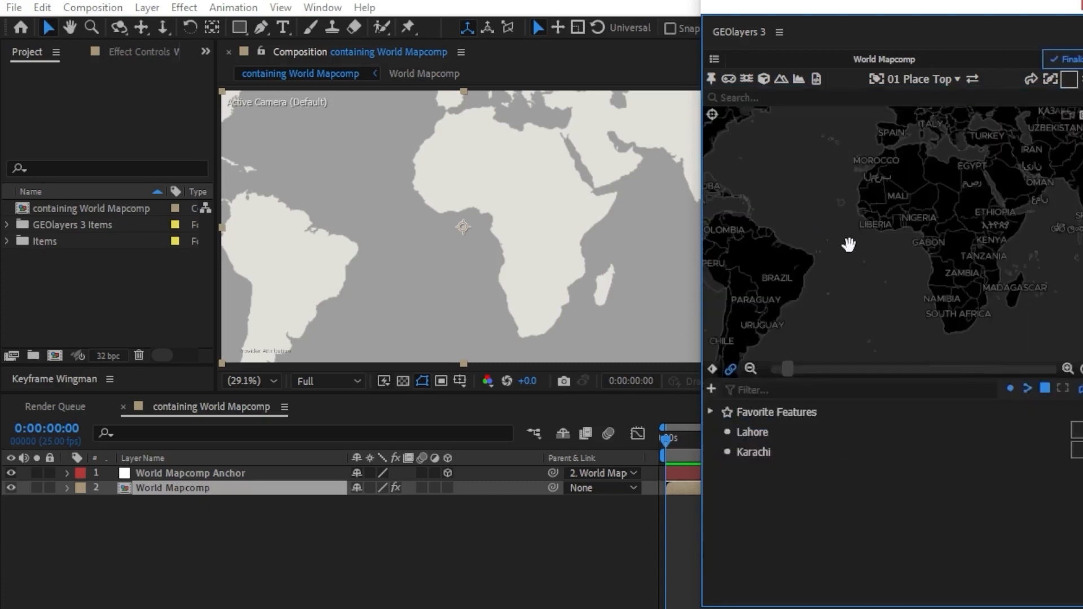
Choose Null Layer as the label template and add nulls for both Lahore and Karachi.
click(958, 80)
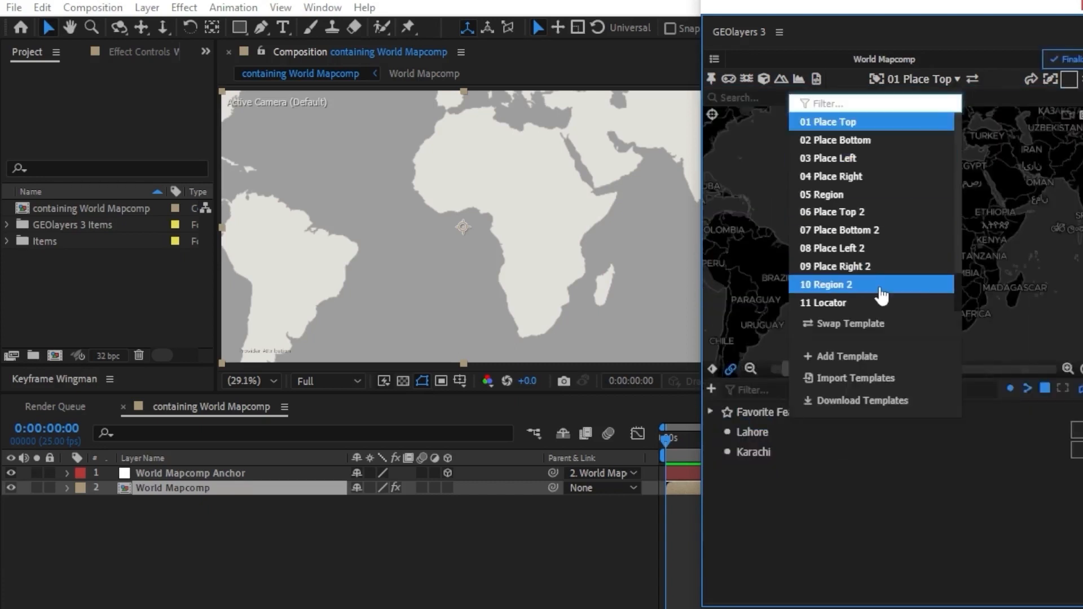
scroll(835, 282, down, 1)
click(835, 308)
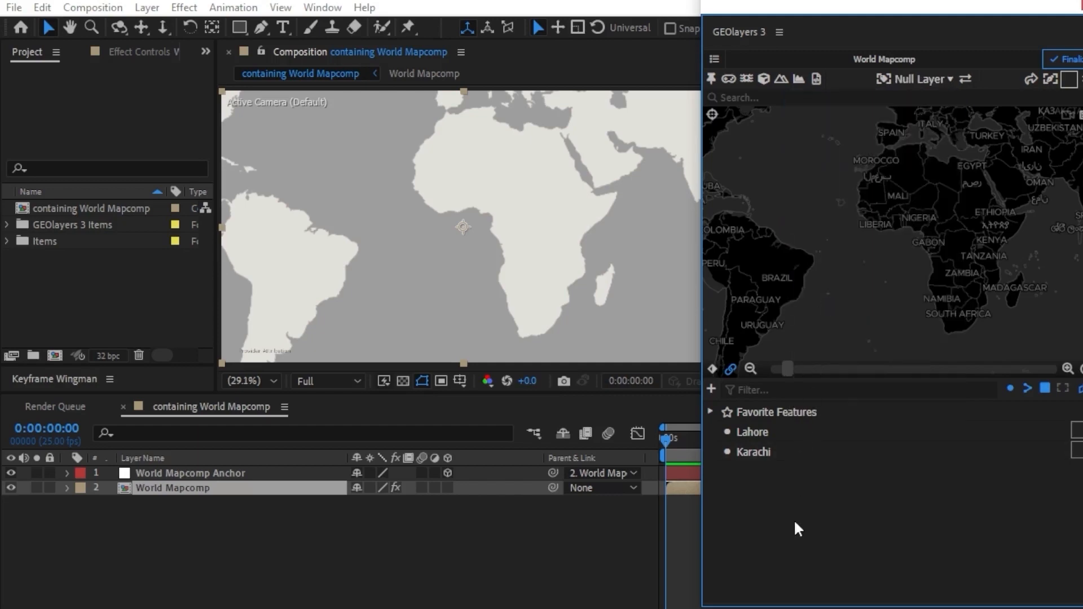
click(754, 454)
shift+click(754, 435)
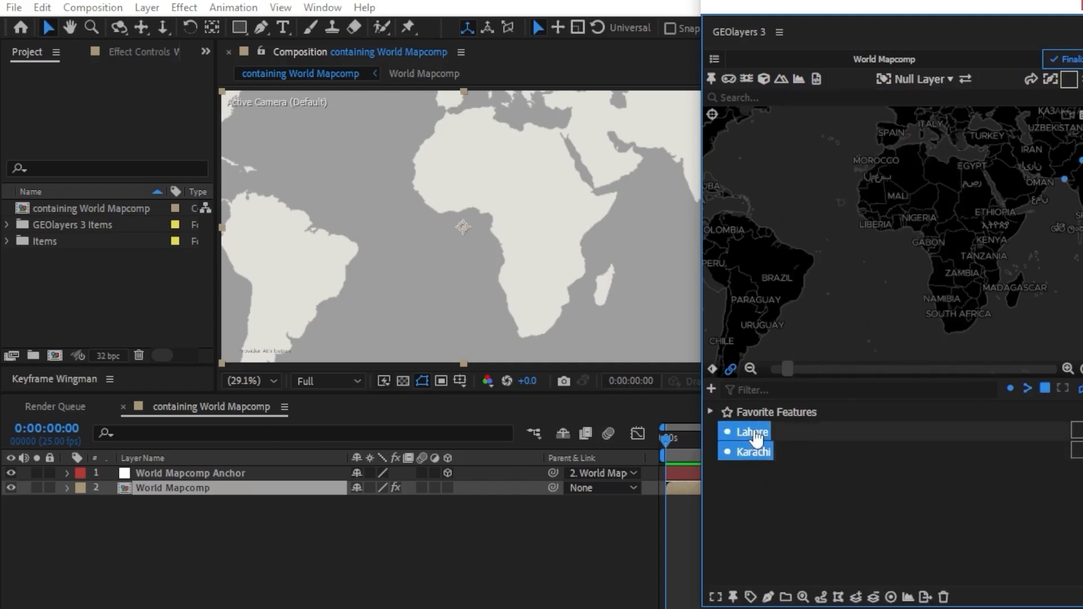
click(750, 596)
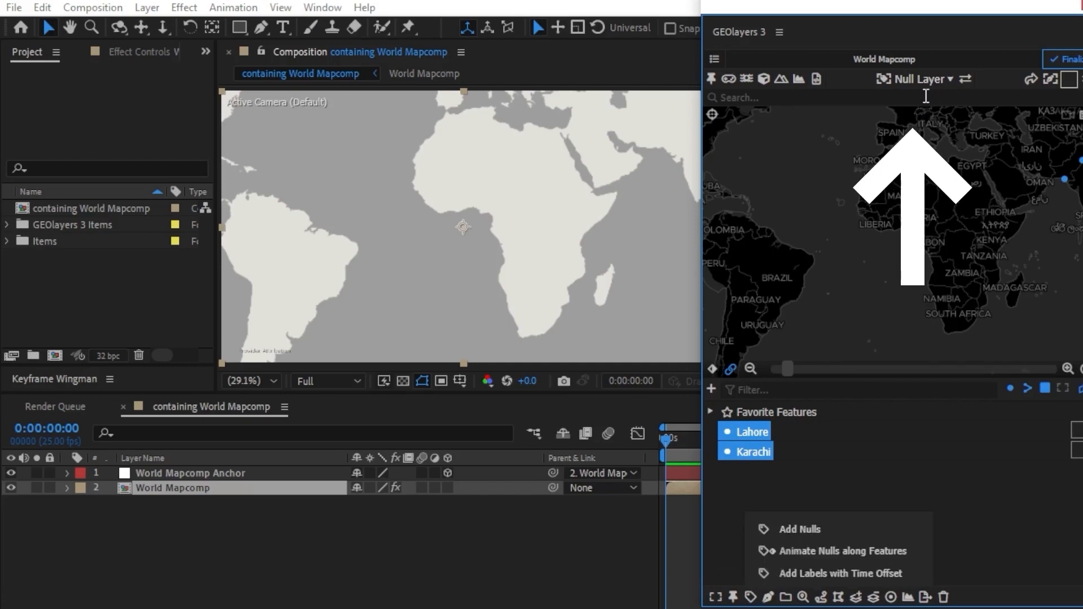
click(800, 530)
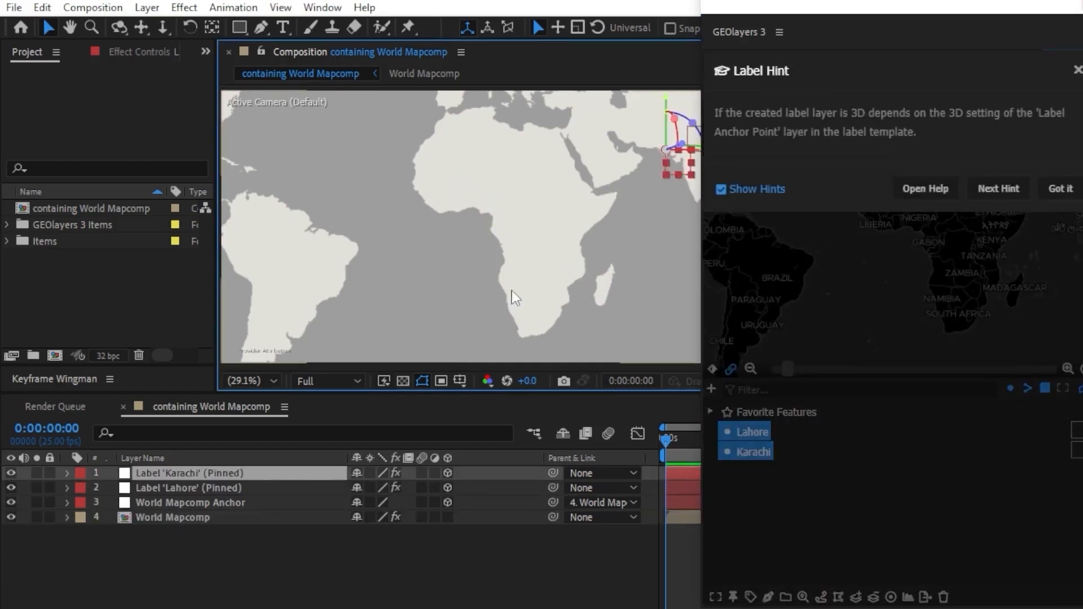
click(1048, 192)
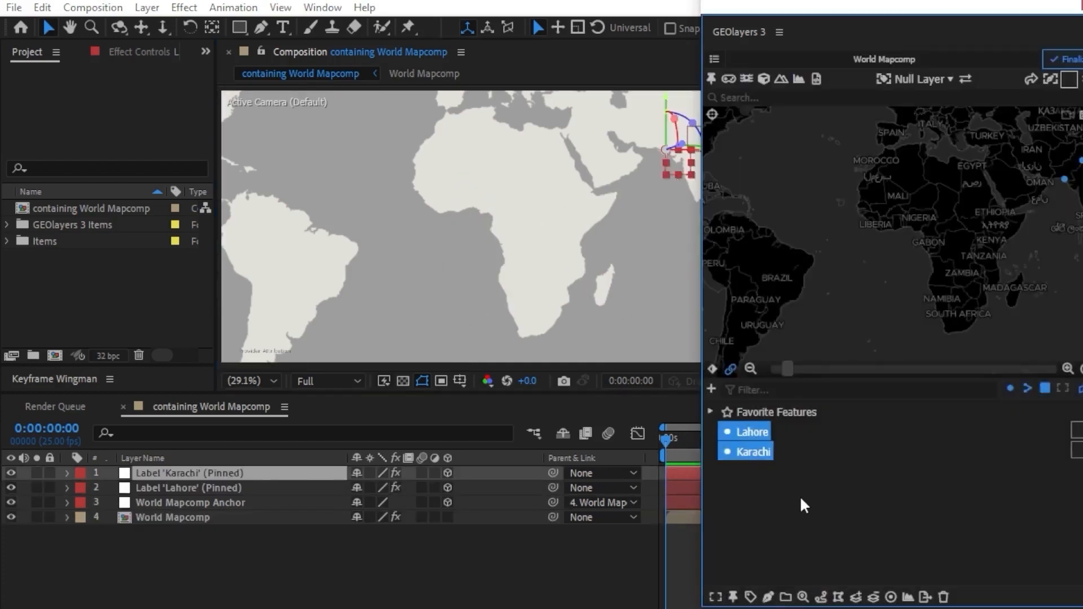
Create a car route between Lahore and Karachi and fit the mapcomp view to that route.
click(821, 598)
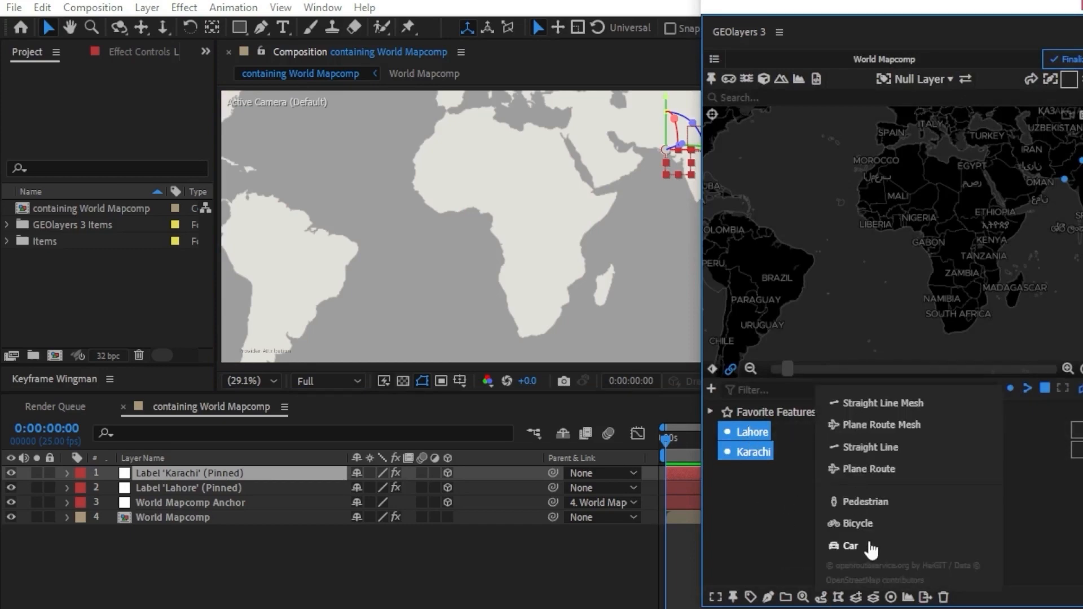
click(851, 547)
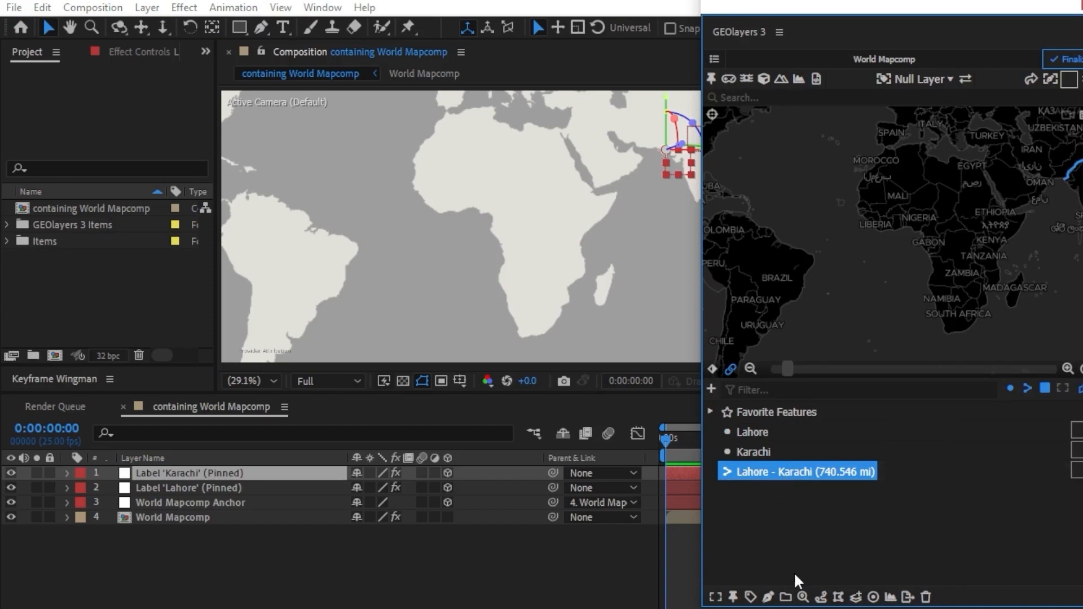
drag(1070, 162, 937, 180)
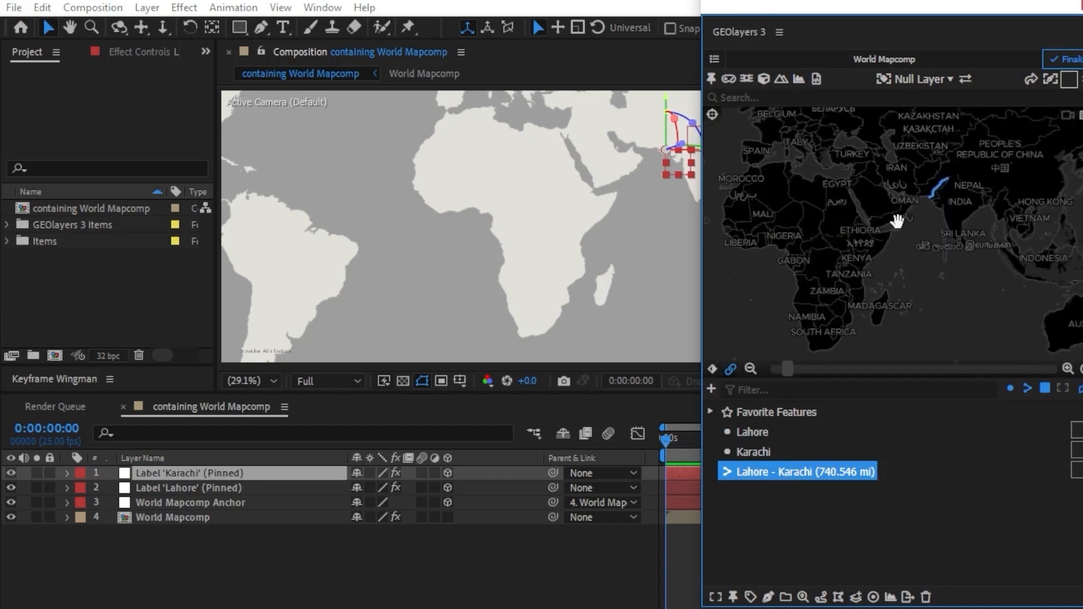
click(715, 598)
click(752, 528)
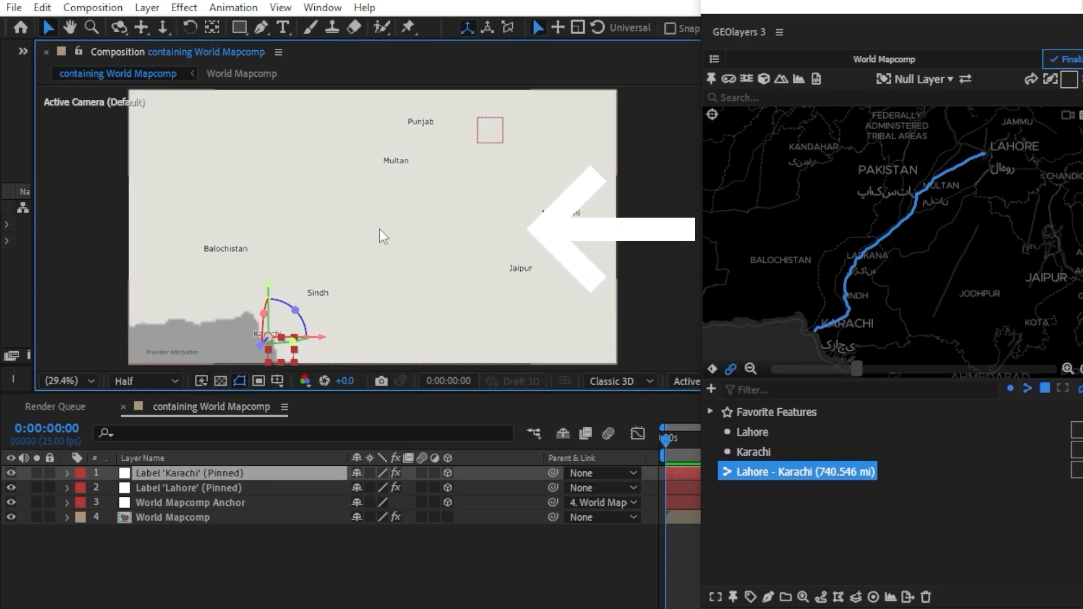
Set the feature drawing color to black and draw the Lahore - Karachi route as a shape layer.
click(1069, 80)
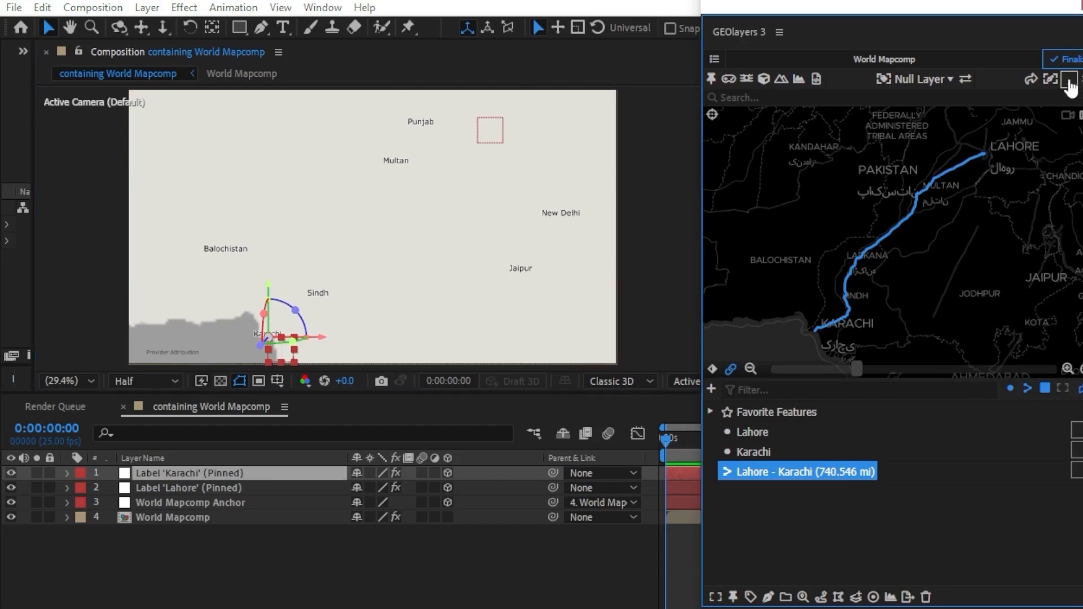
click(1036, 211)
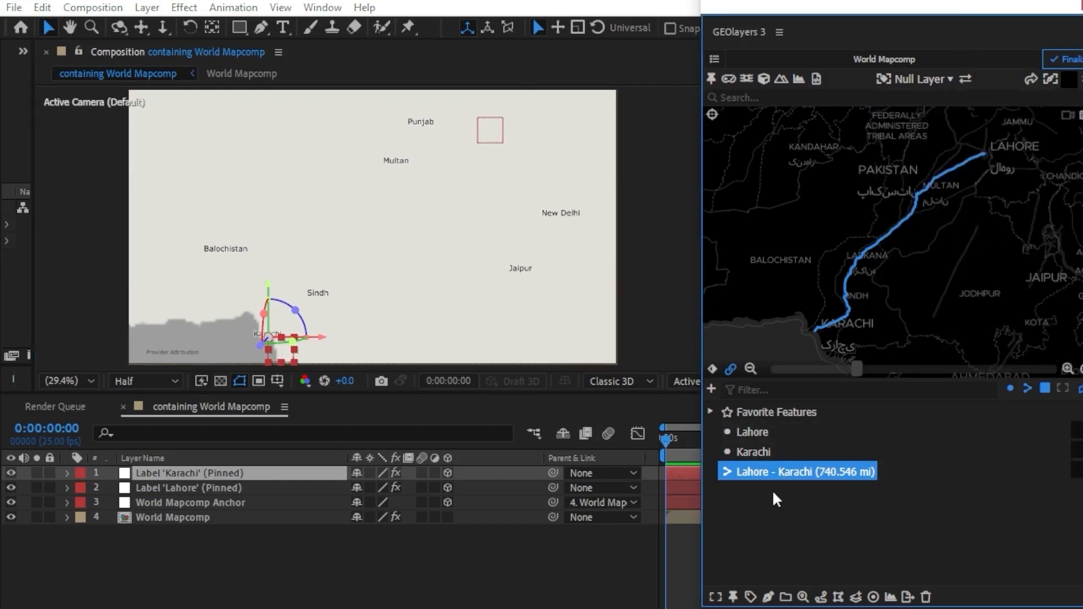
click(770, 599)
click(759, 552)
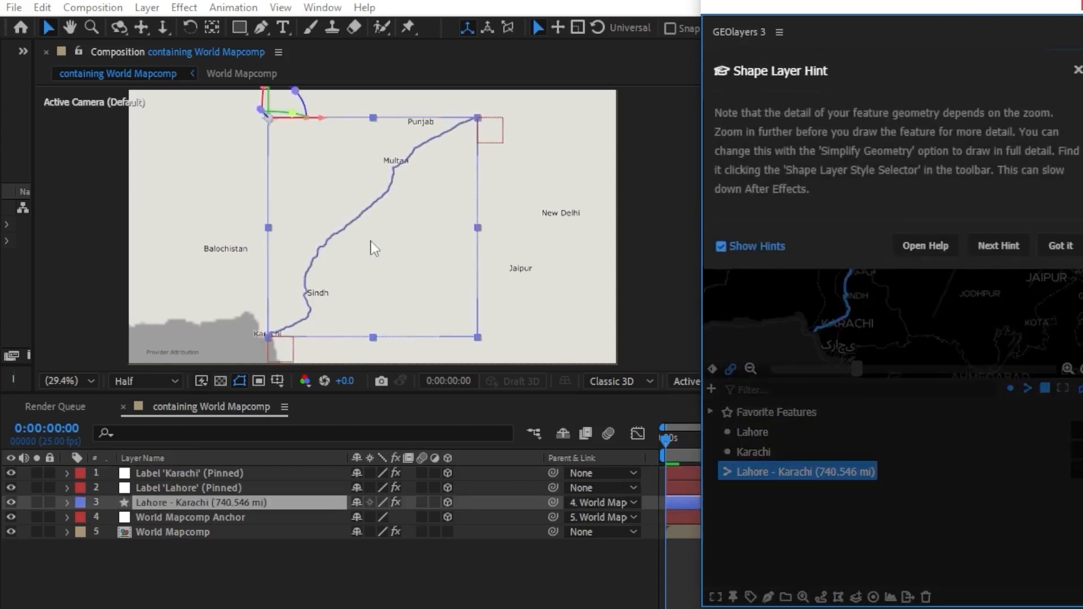
click(1056, 257)
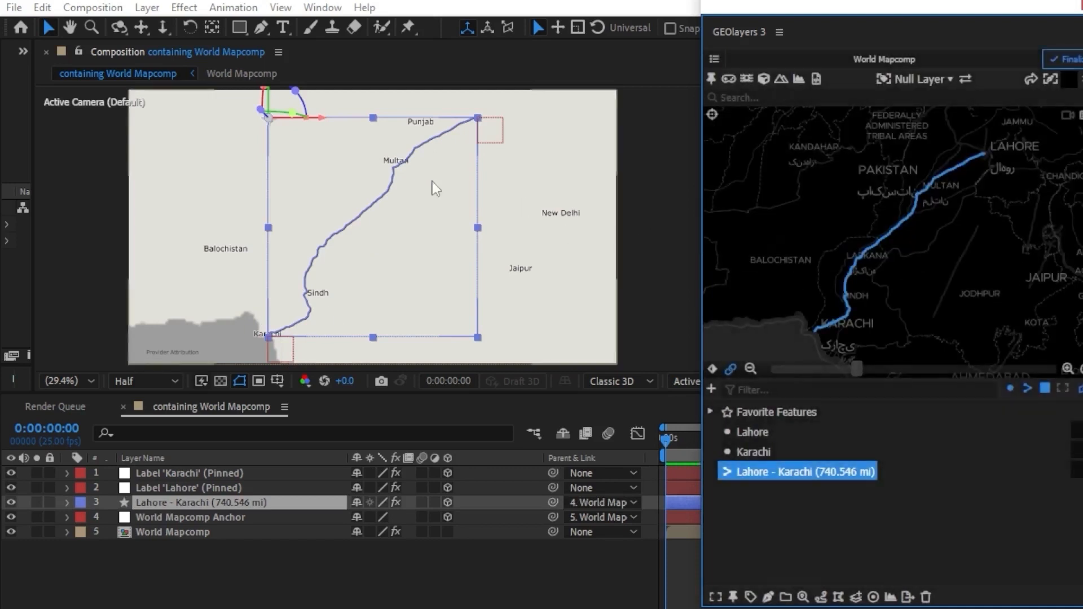
click(343, 561)
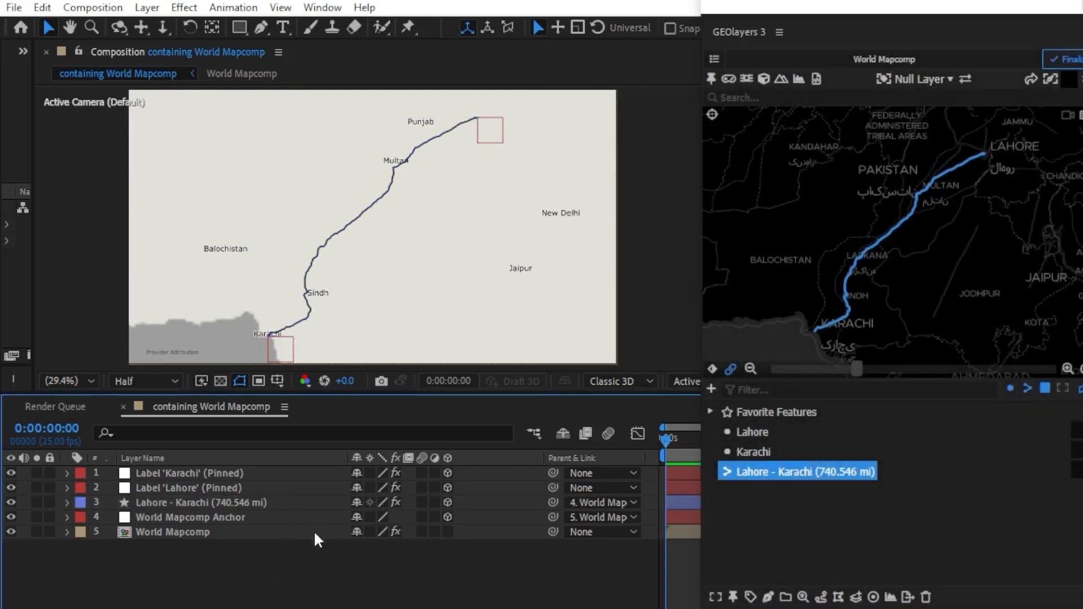
Turn off the map labels for World Mapcomp, finalize the mapcomp, and close the GEOlayers window.
click(715, 59)
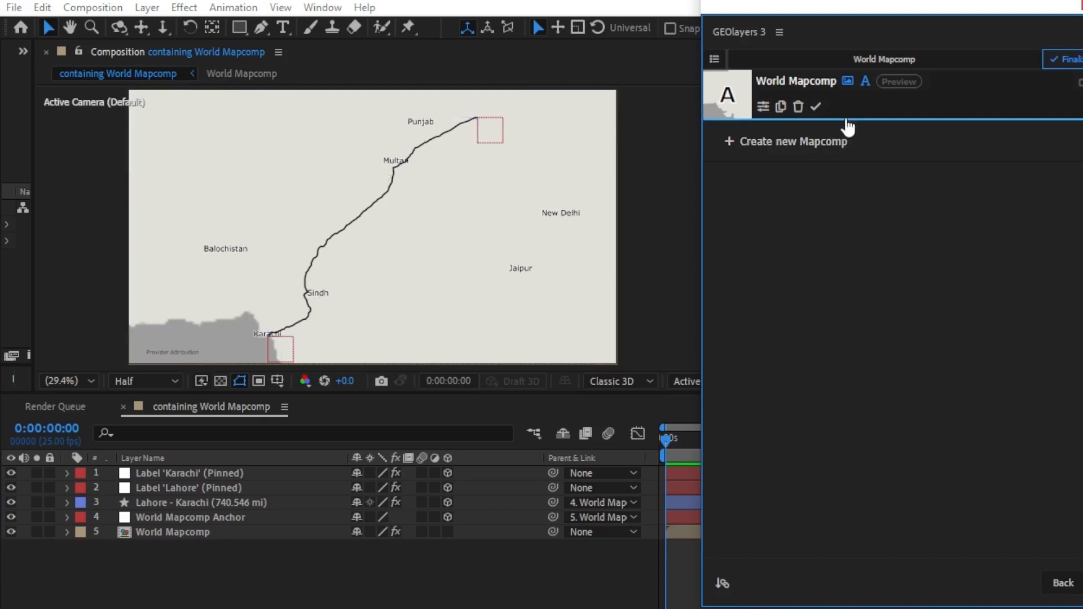
click(867, 80)
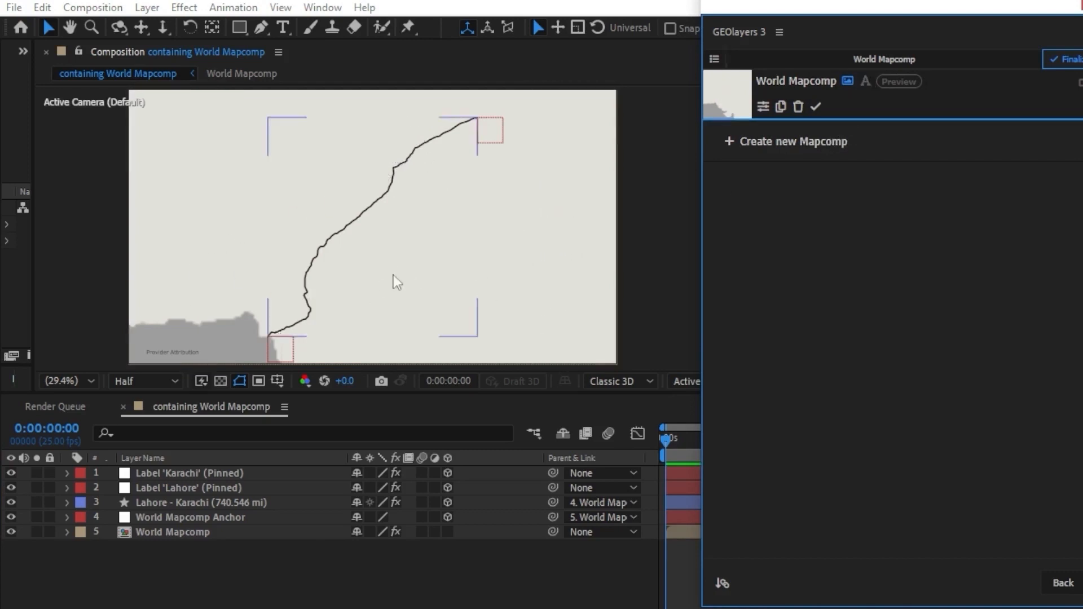
click(1066, 65)
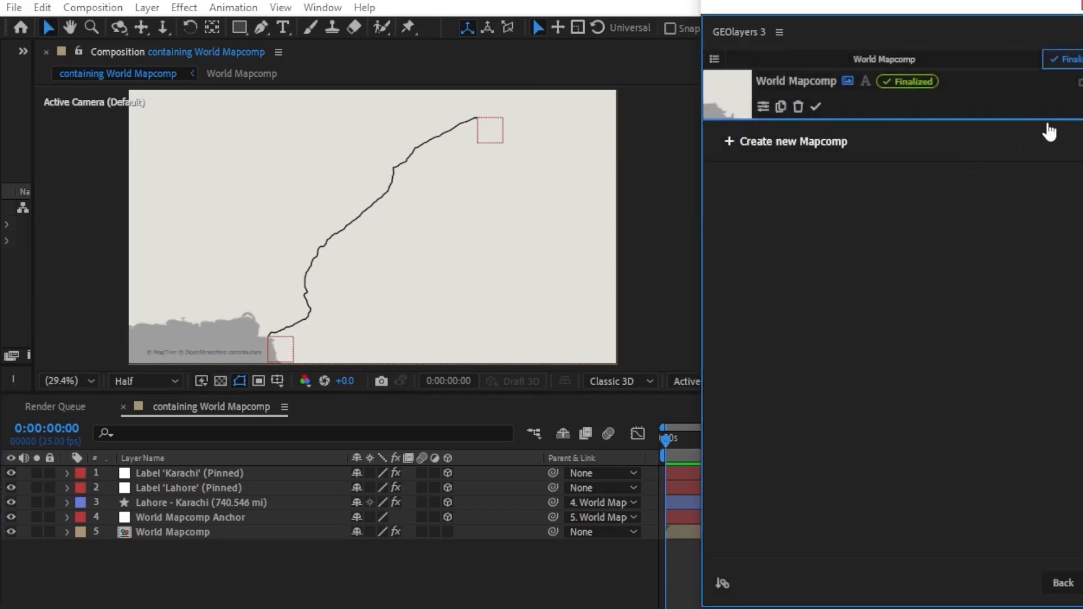
click(1077, 7)
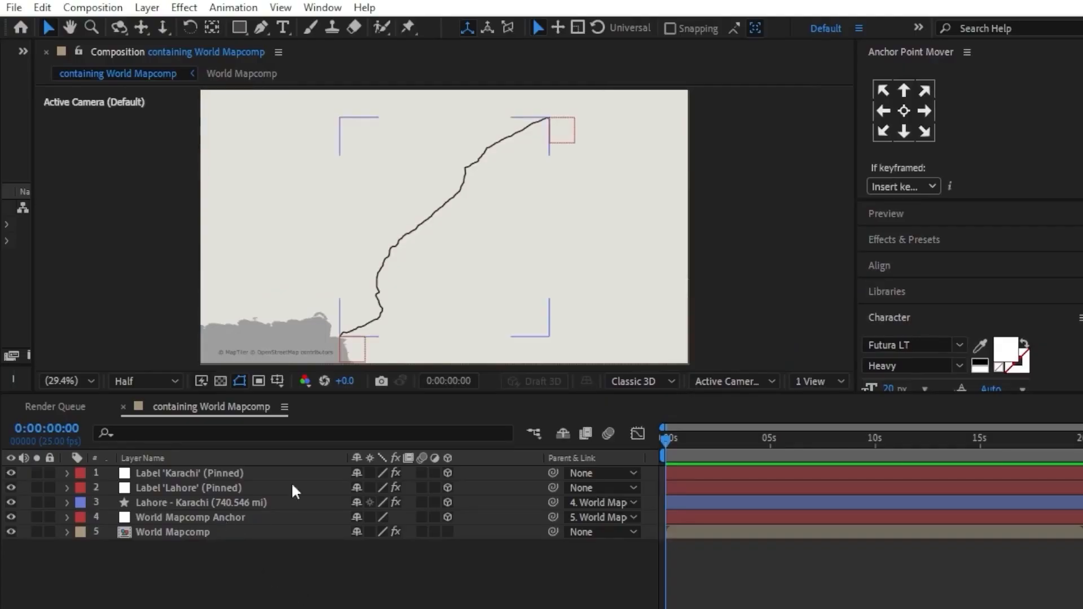
Set the stroke width of the Lahore - Karachi route layer to 24 px.
drag(370, 395, 371, 406)
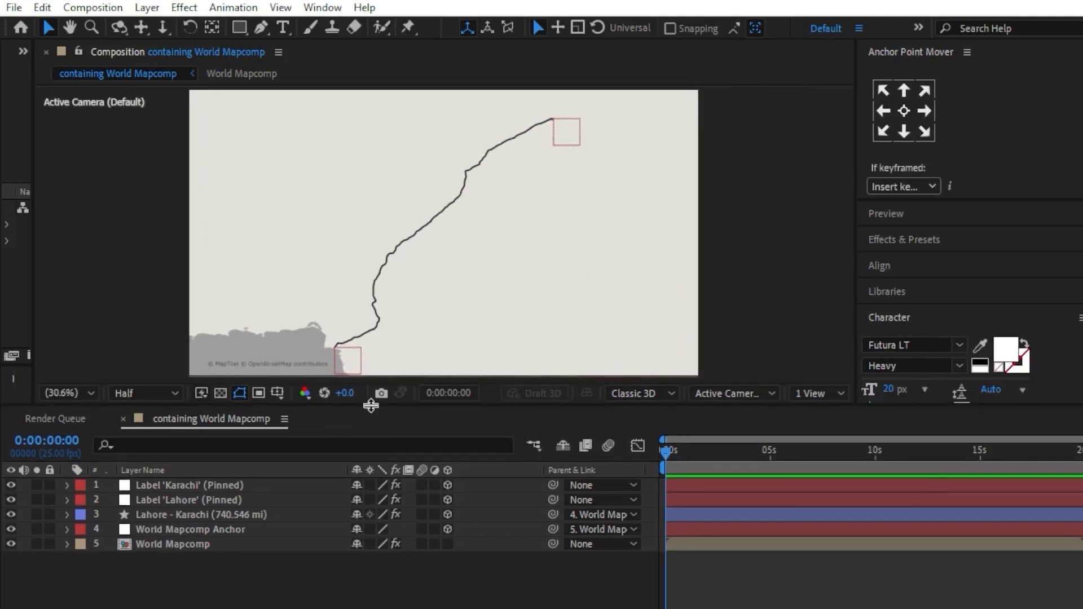
click(164, 526)
click(165, 513)
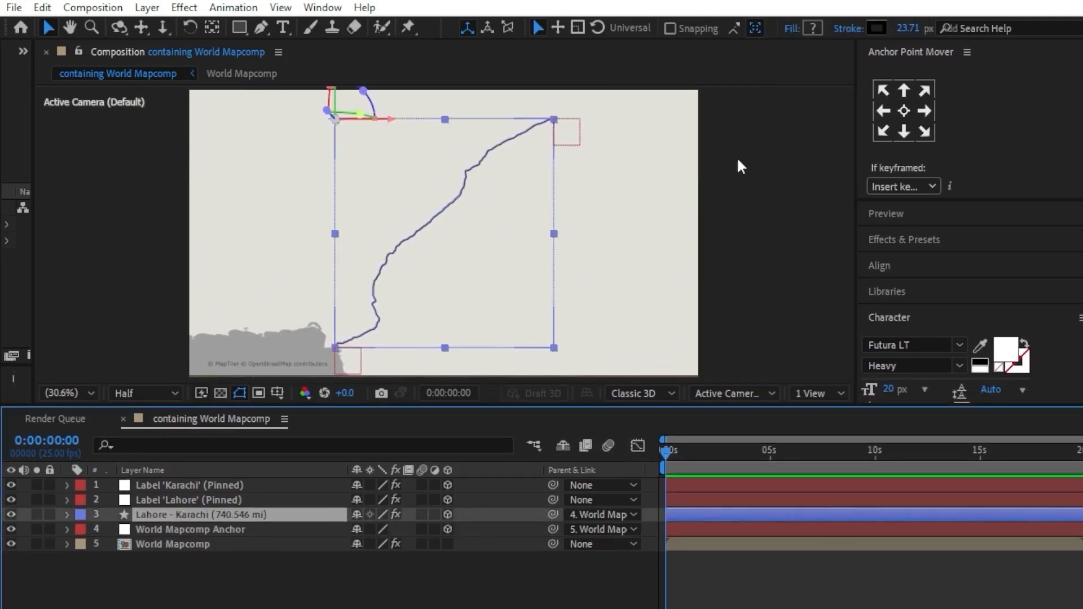
drag(903, 32, 909, 28)
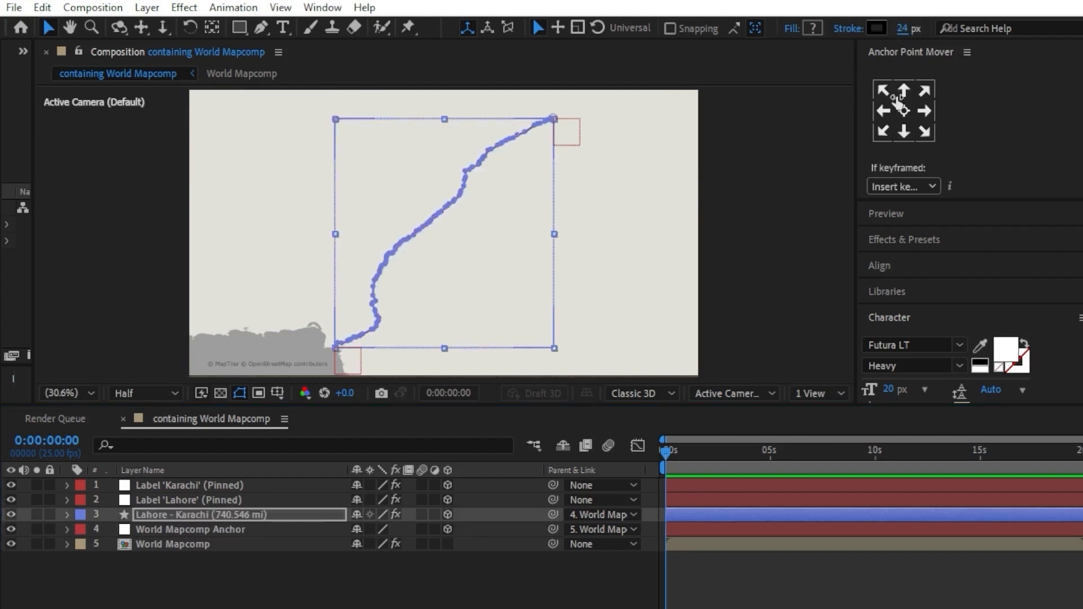
click(423, 585)
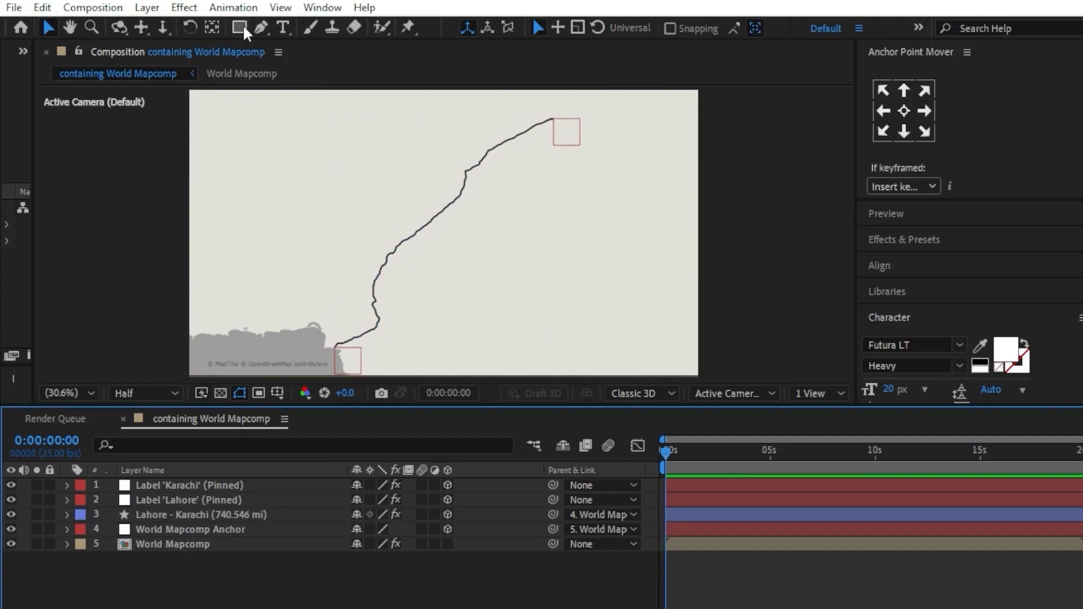
Draw a small black-filled circle with no stroke on the empty map area southeast of the route.
mouse_move(240, 26)
mouse_down()
mouse_move(308, 51)
mouse_move(309, 71)
mouse_up()
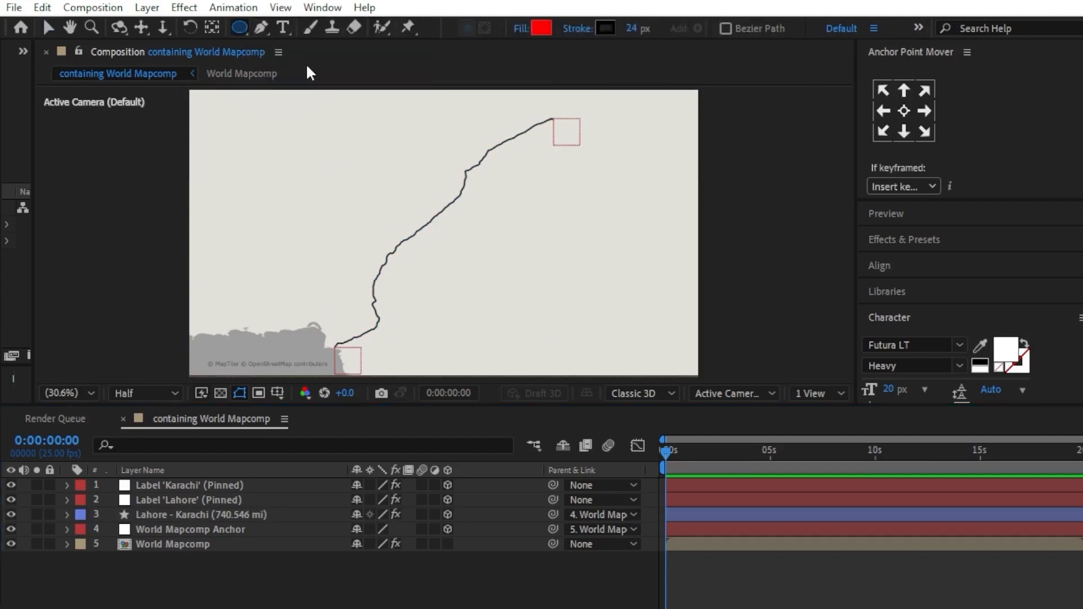
click(575, 28)
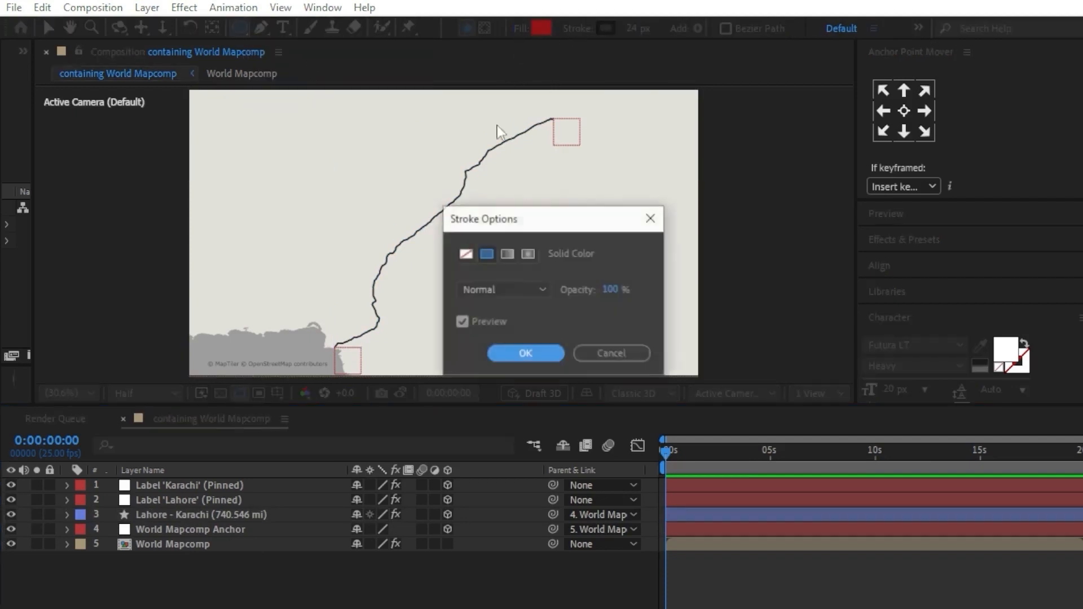
click(465, 254)
click(526, 357)
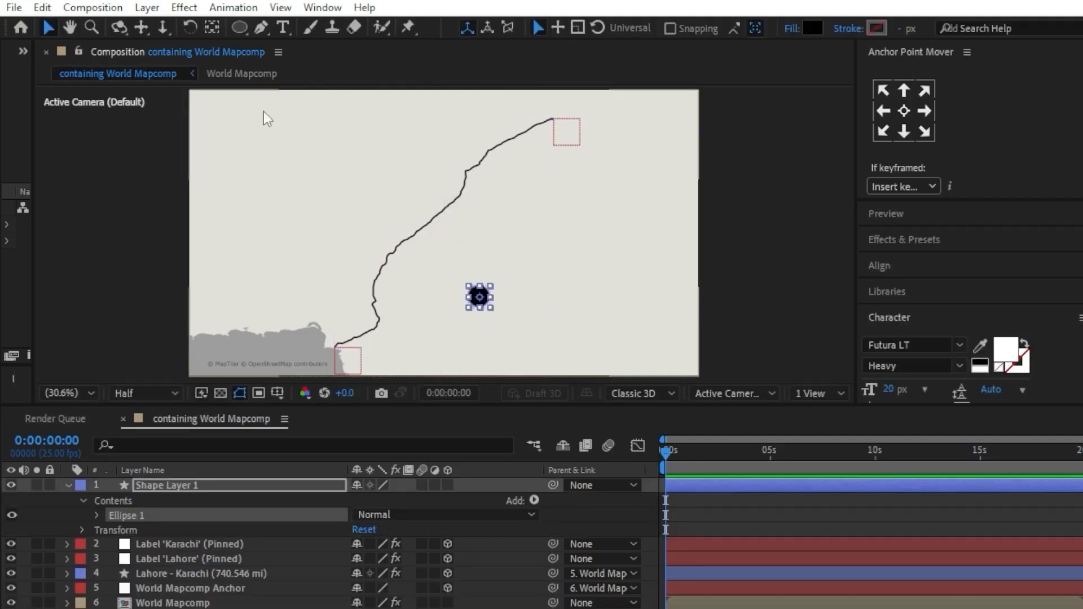
Move the circle layer's anchor point to the centre of the circle.
click(214, 27)
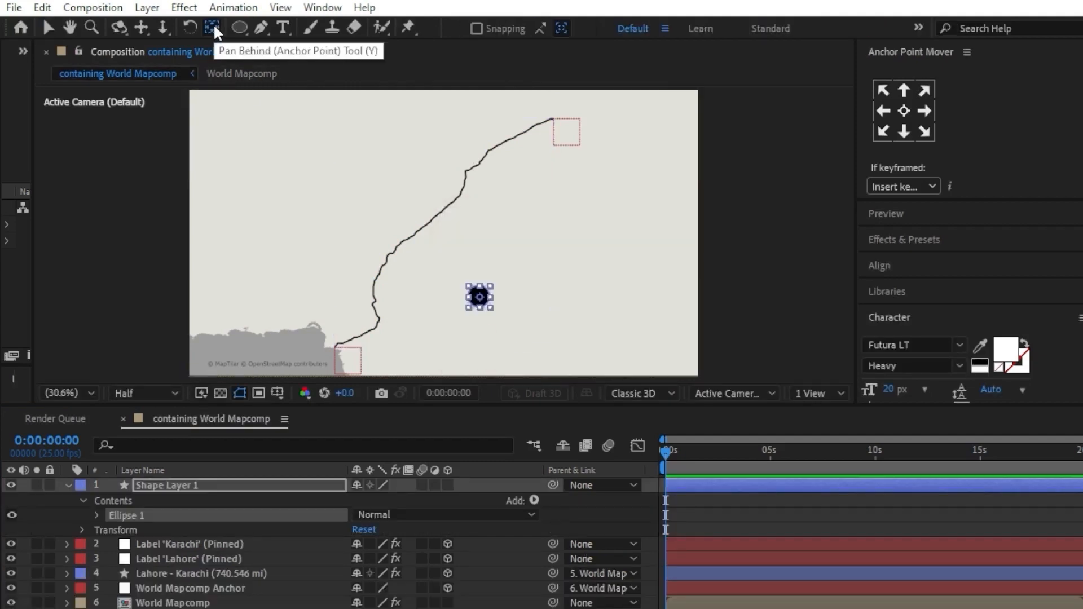
click(151, 485)
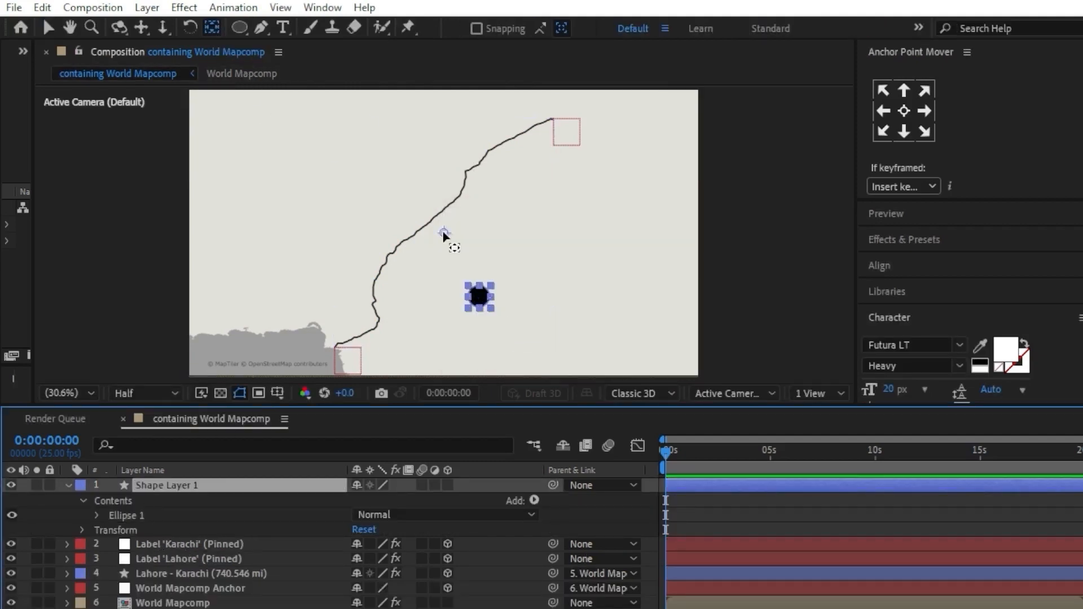
drag(444, 234, 479, 296)
click(49, 30)
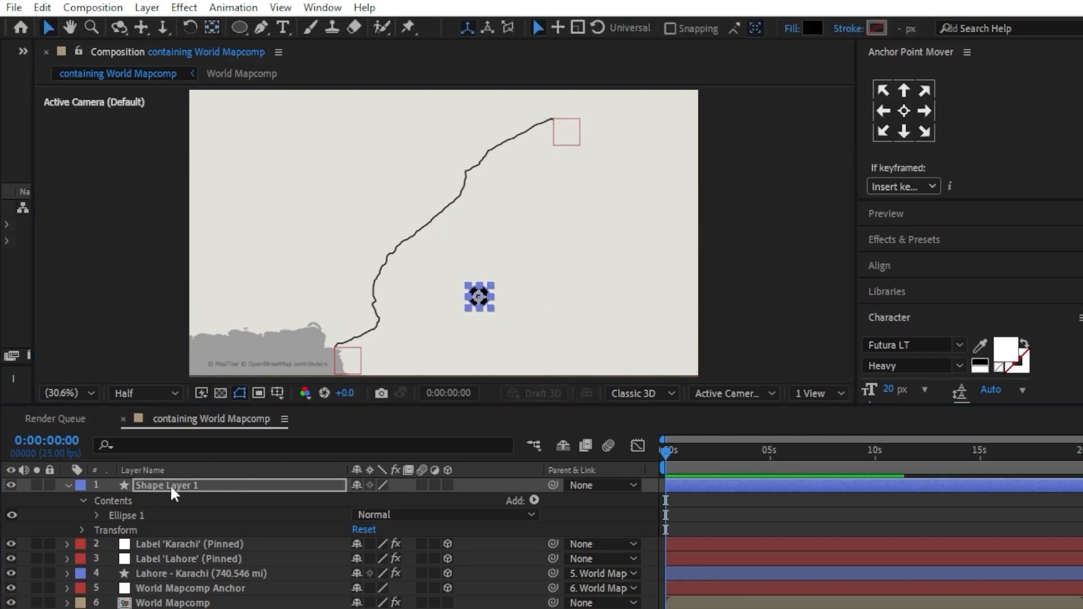
Rename the circle's shape layer as Elipse.
click(67, 485)
right_click(160, 486)
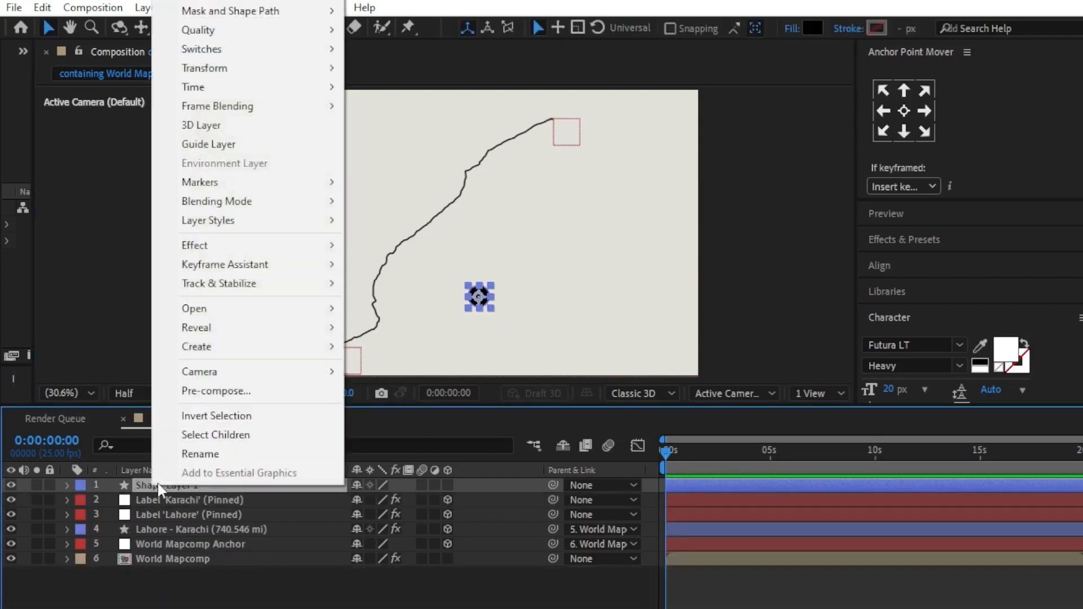
click(205, 451)
text(Elipse)
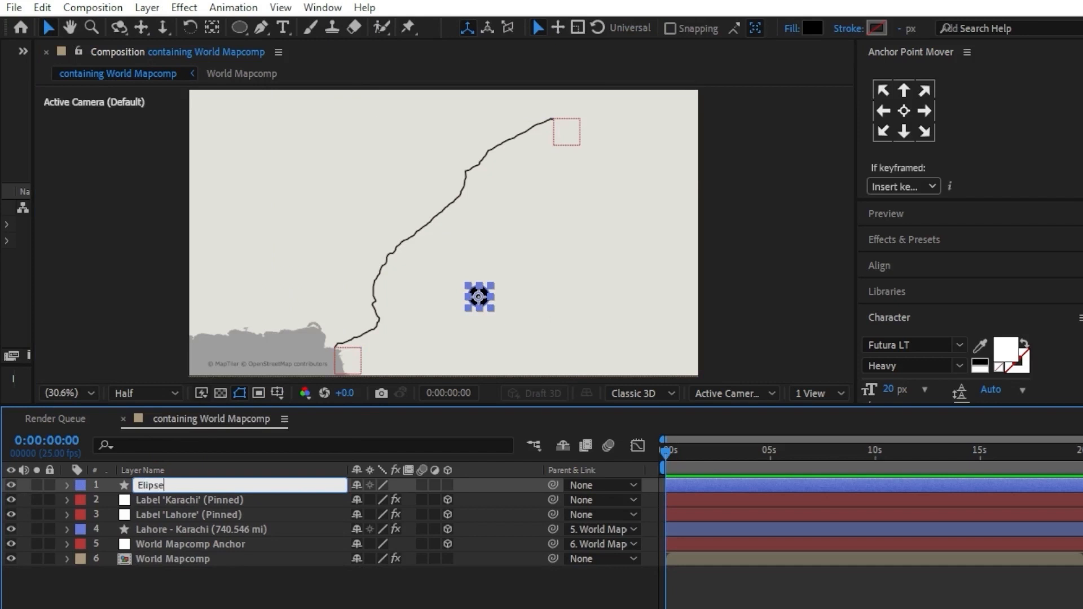
click(207, 585)
Duplicate the Elipse layer and move the copy up to a Y position of 592.2.
click(161, 484)
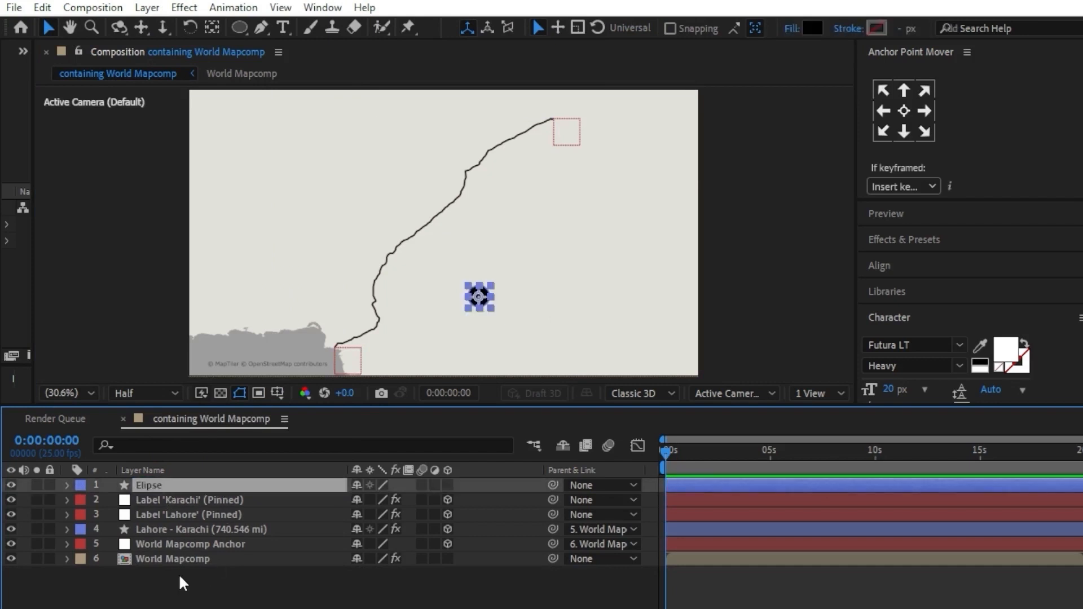
key(ctrl+d)
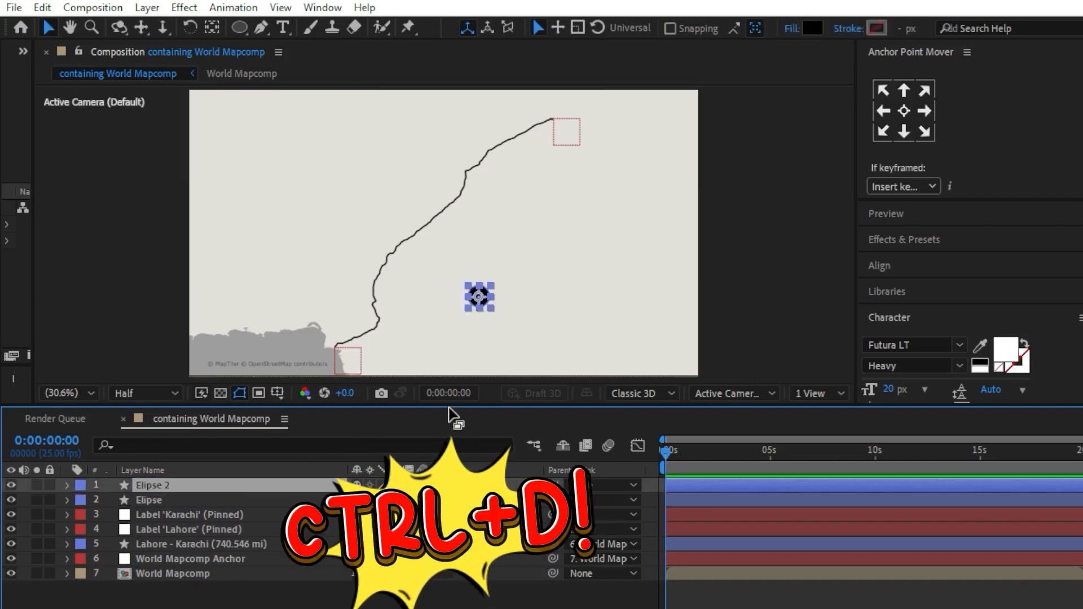
key(p)
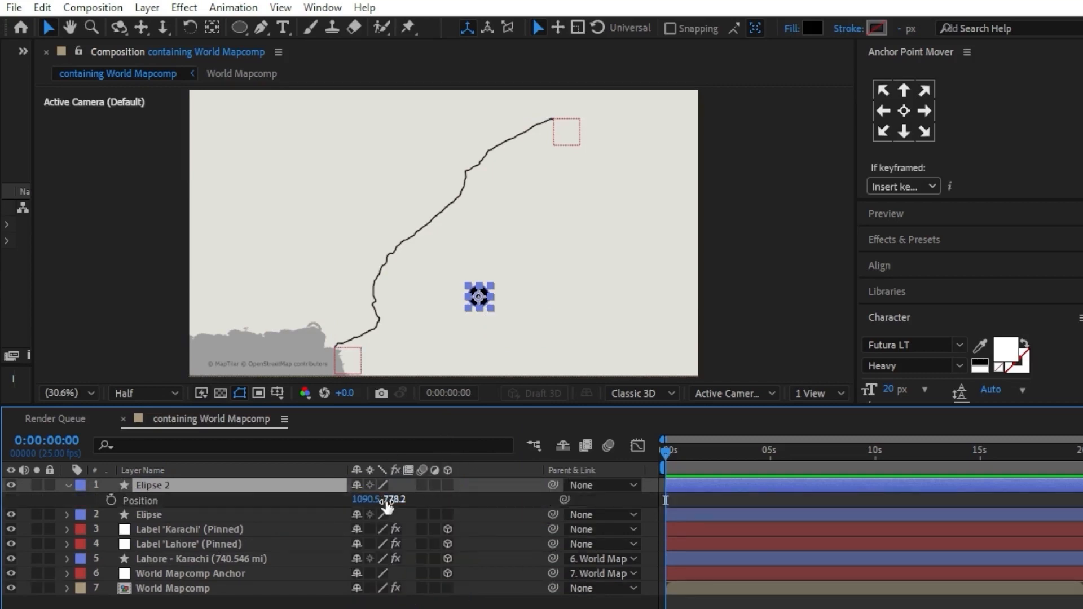
drag(394, 499, 212, 518)
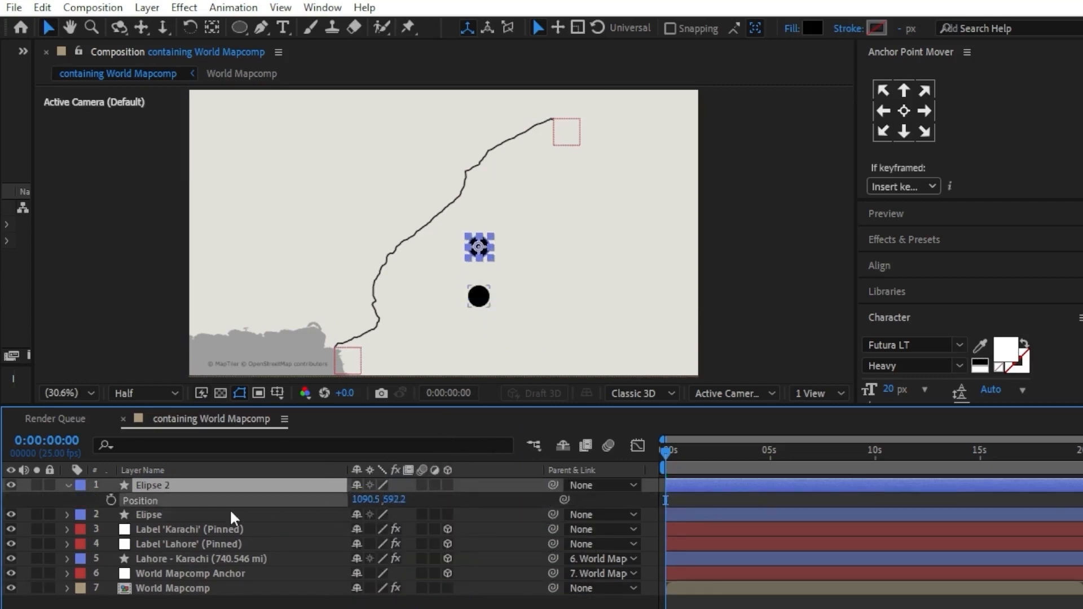
key(p)
Link the Elipse layer's position to the position of the Label 'Lahore' null.
click(148, 502)
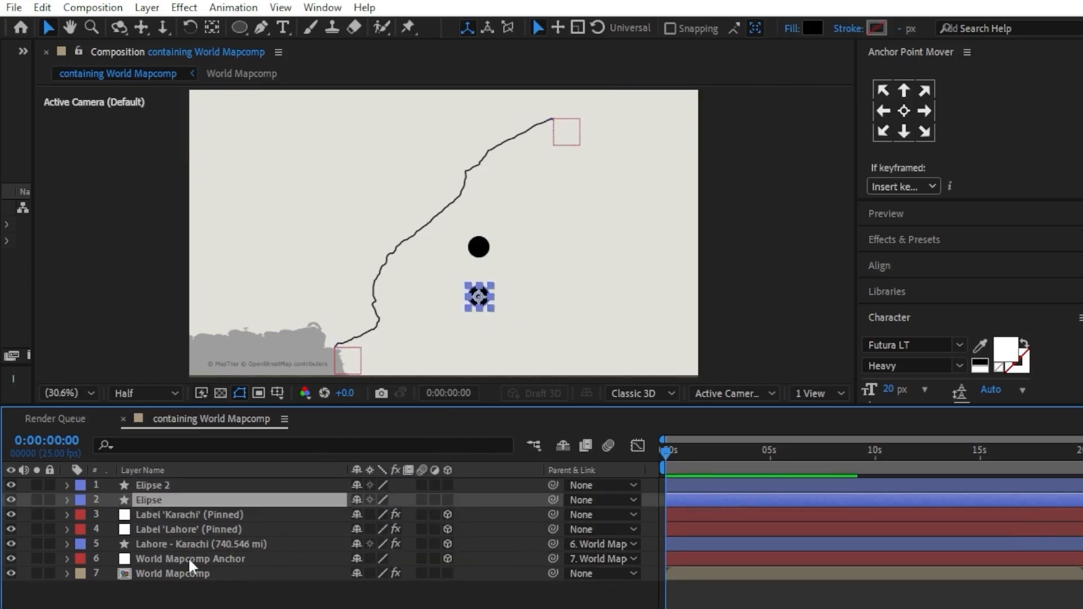
key(p)
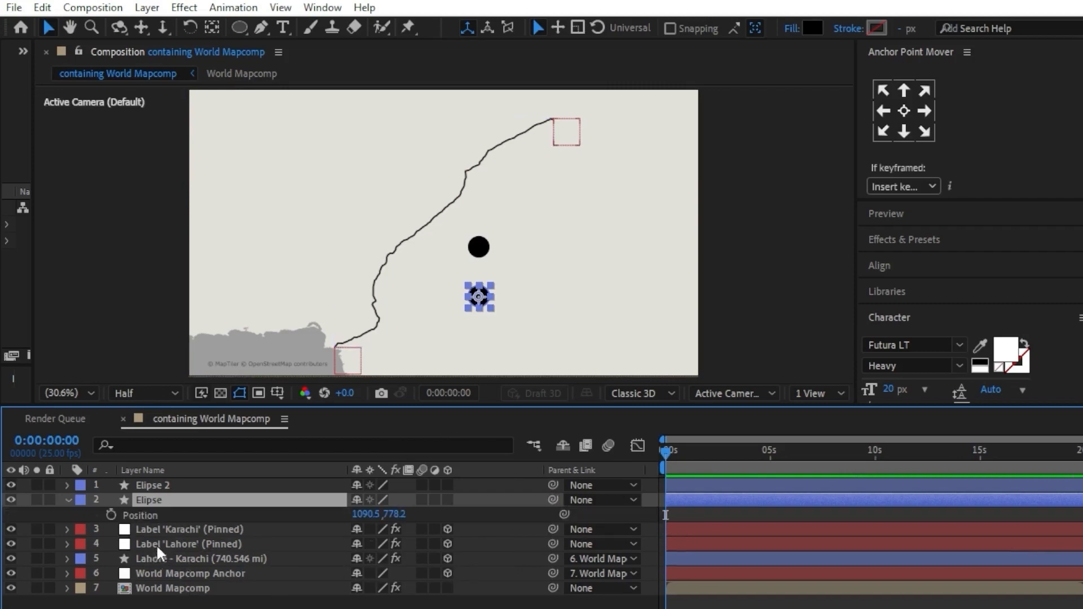
click(177, 543)
key(p)
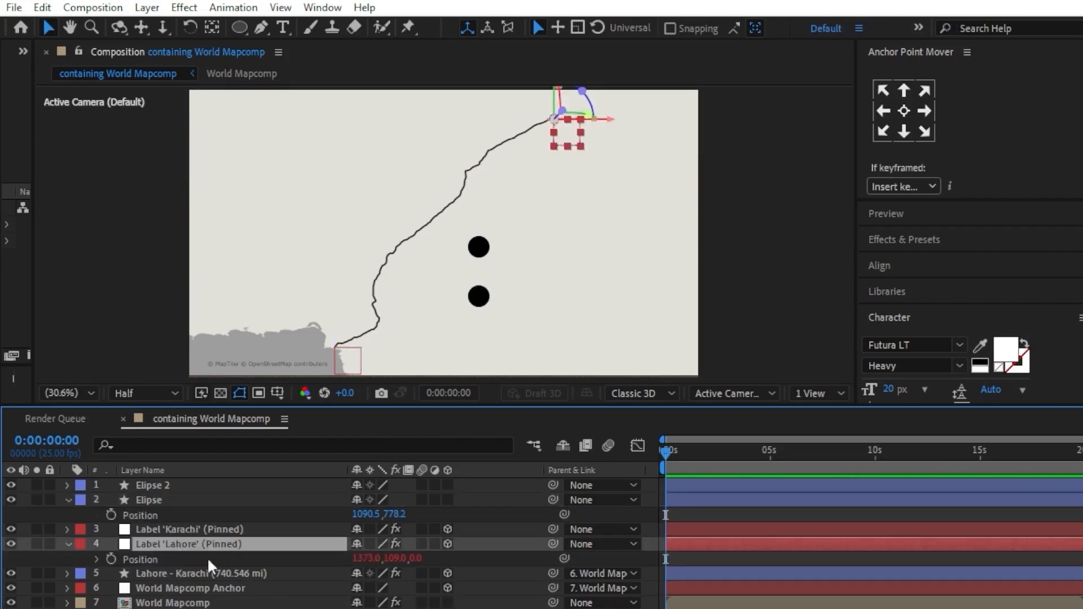
drag(564, 516, 139, 564)
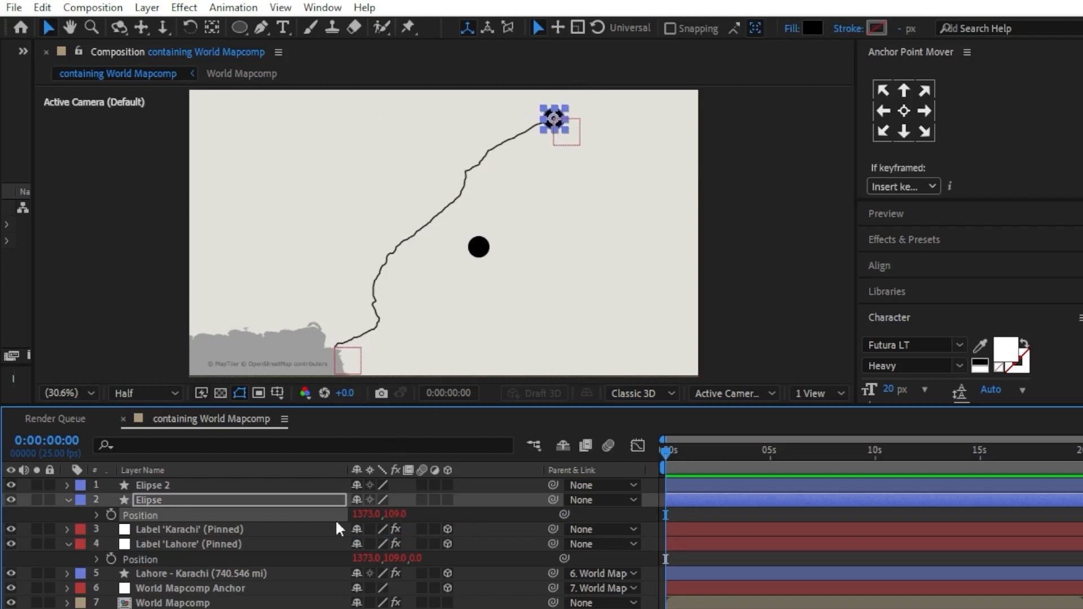
click(68, 543)
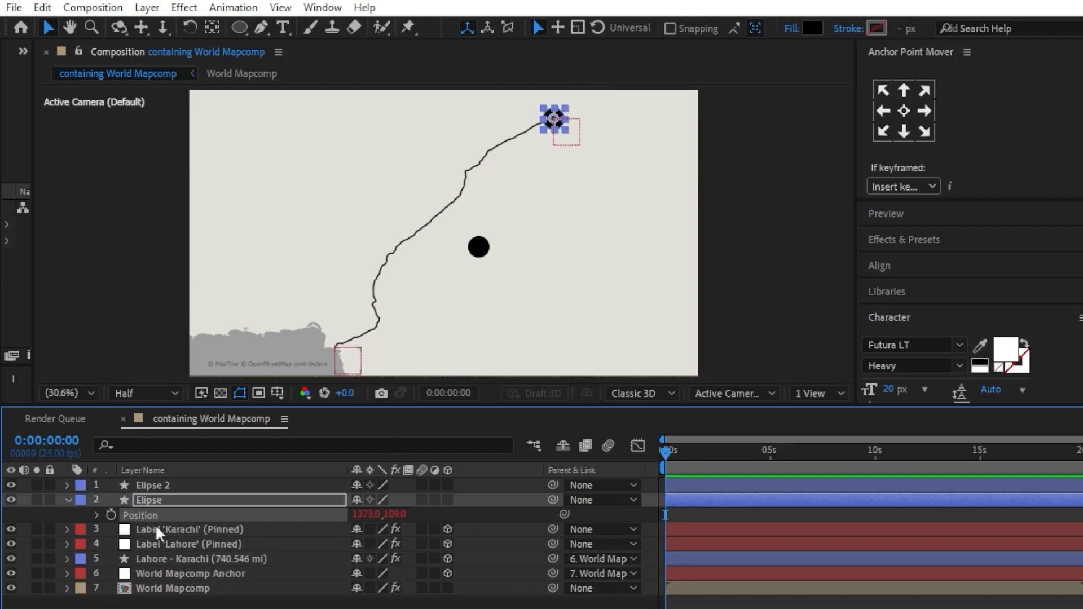
click(68, 499)
Link the Elipse 2 layer's position to the position of the Label 'Karachi' null.
click(175, 485)
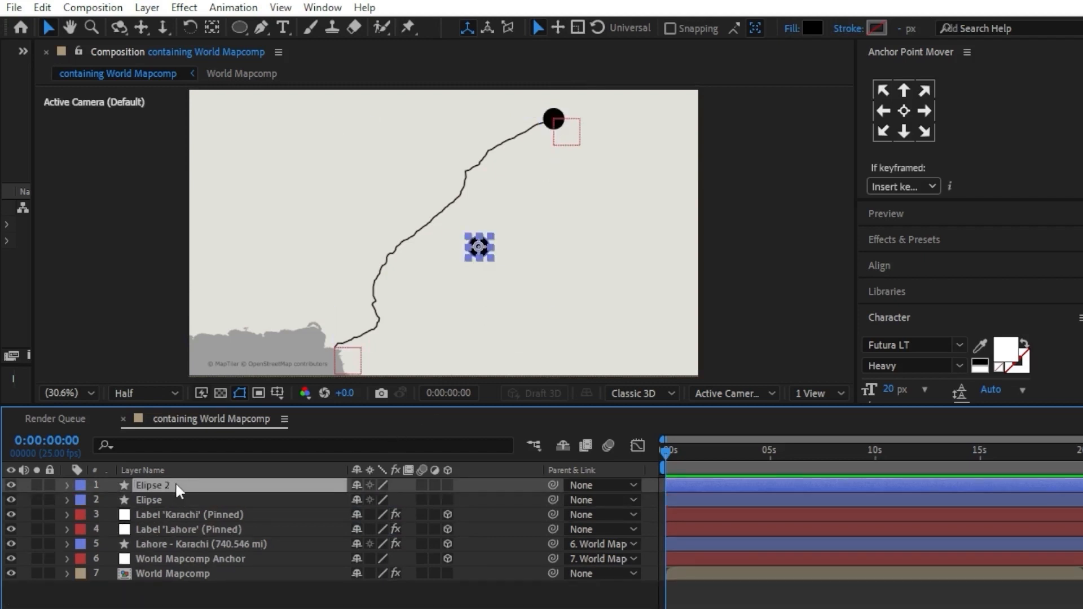
key(p)
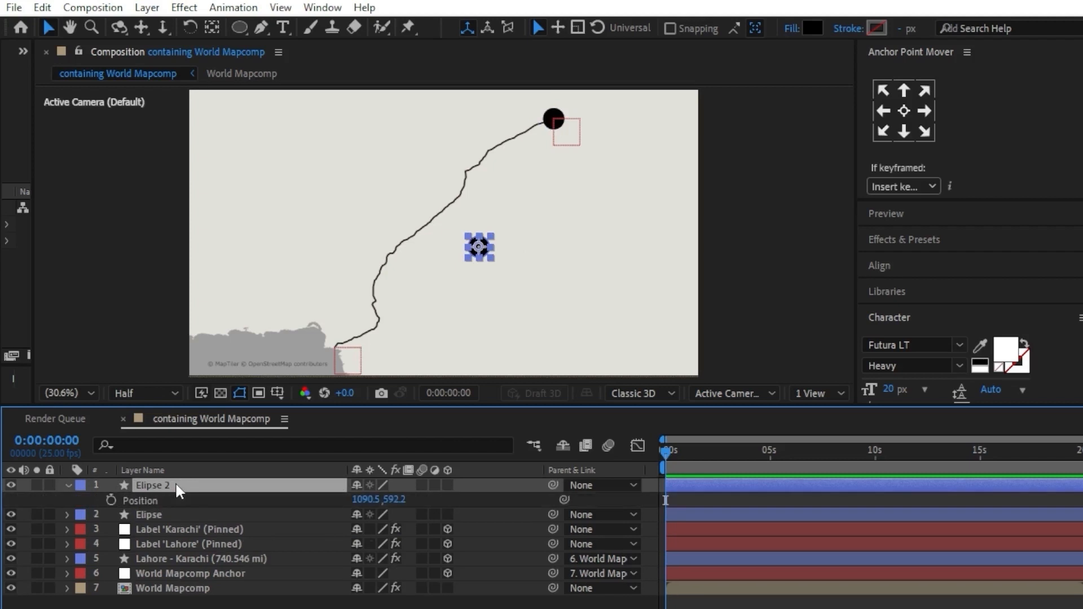
click(177, 530)
key(p)
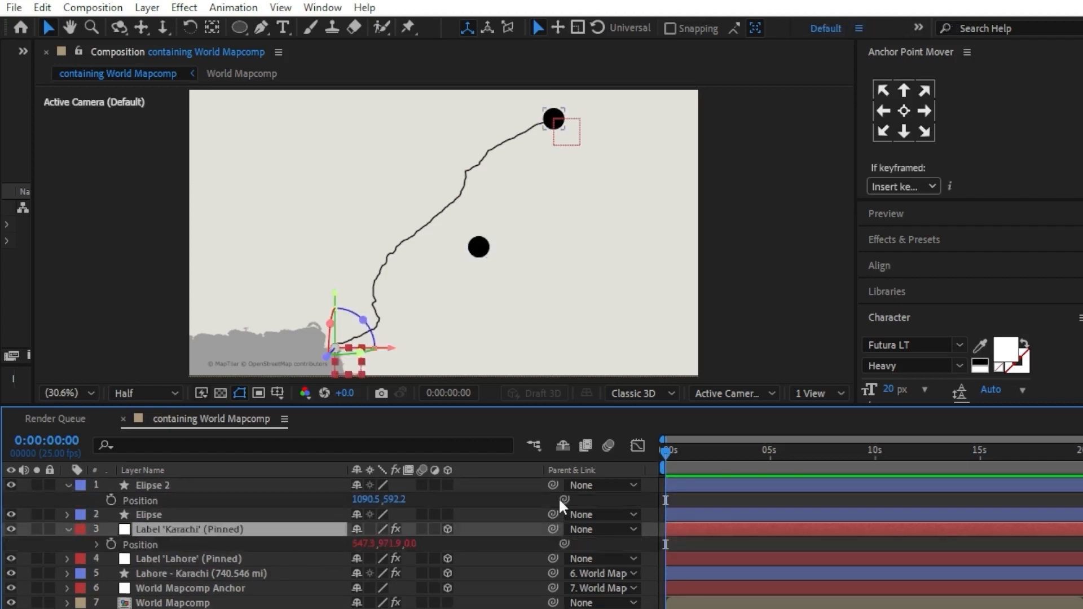
drag(559, 498, 141, 544)
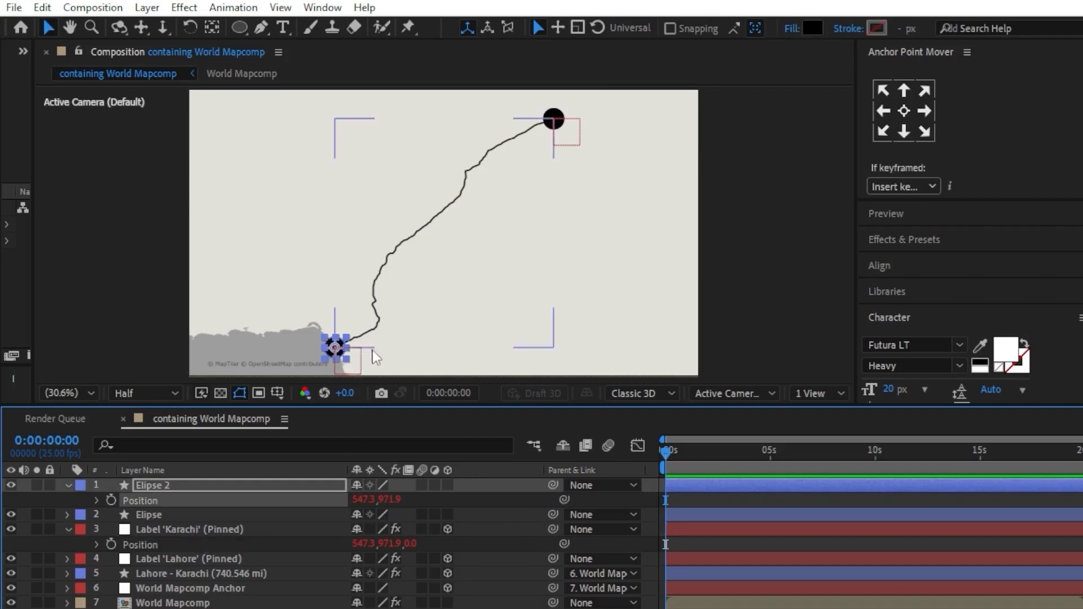
click(624, 299)
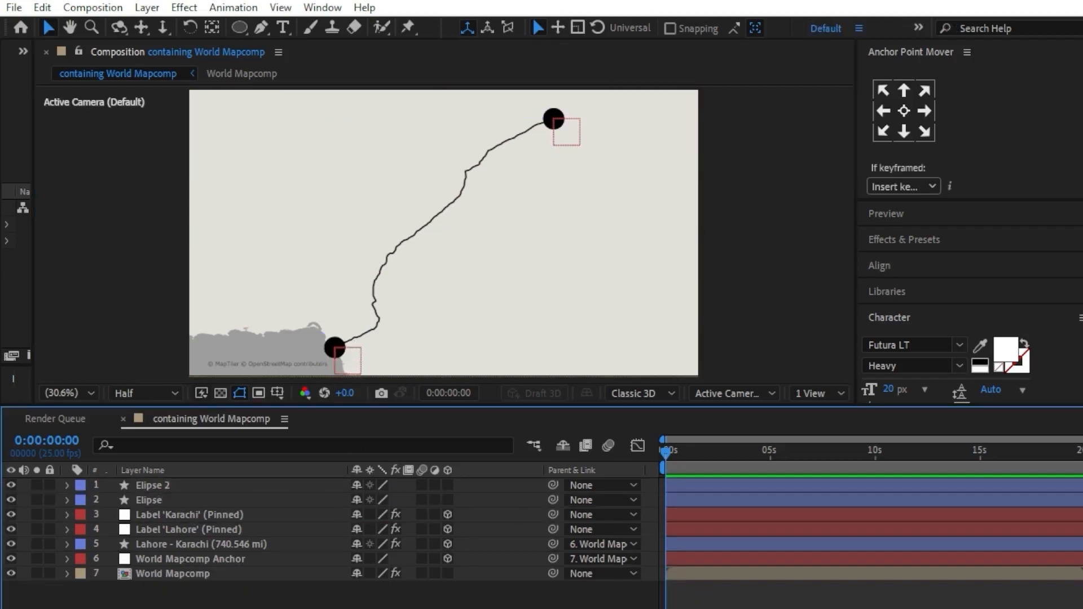
Add a text layer reading KARACHI just to the right of the circle at the route's Karachi end.
click(156, 515)
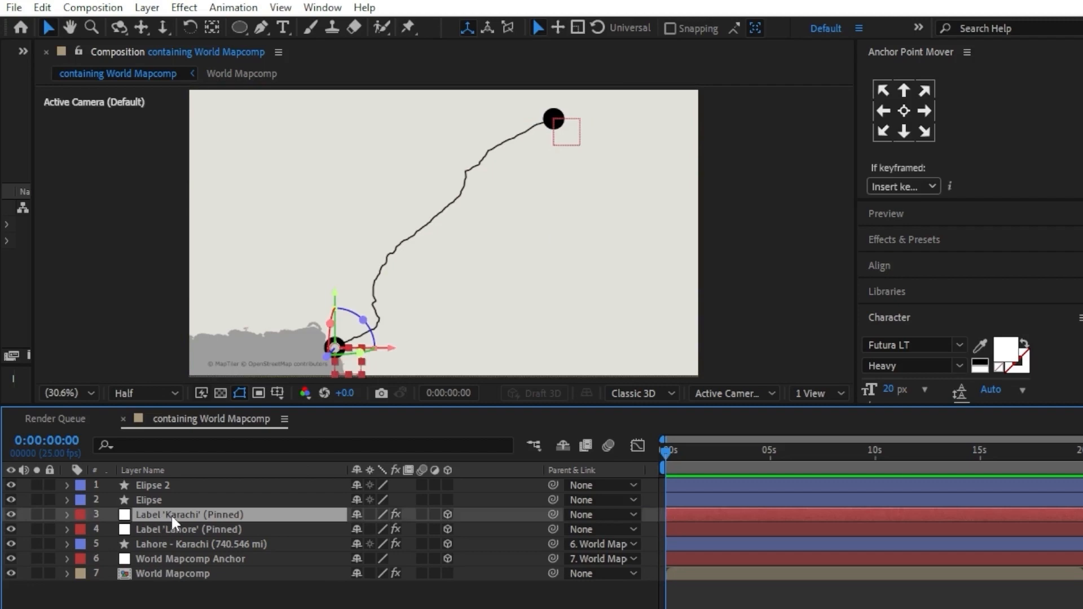
click(169, 200)
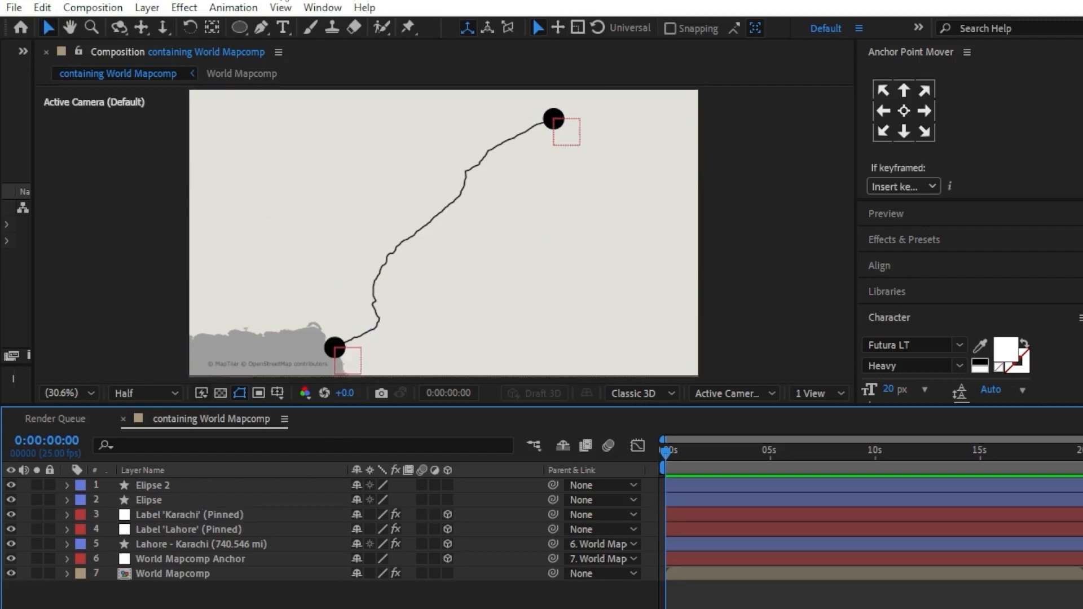
click(286, 31)
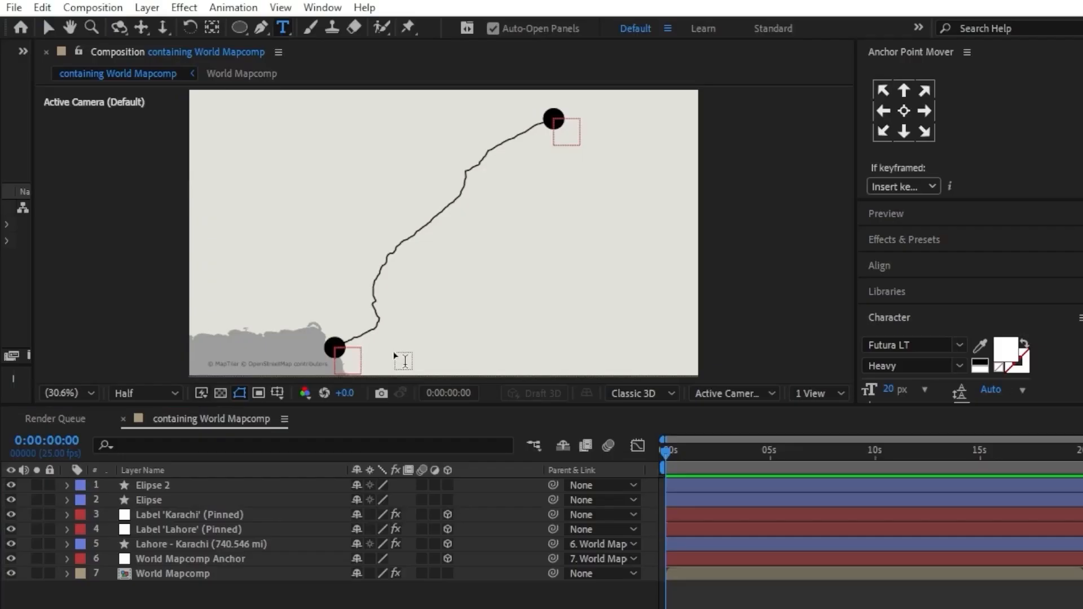
click(390, 353)
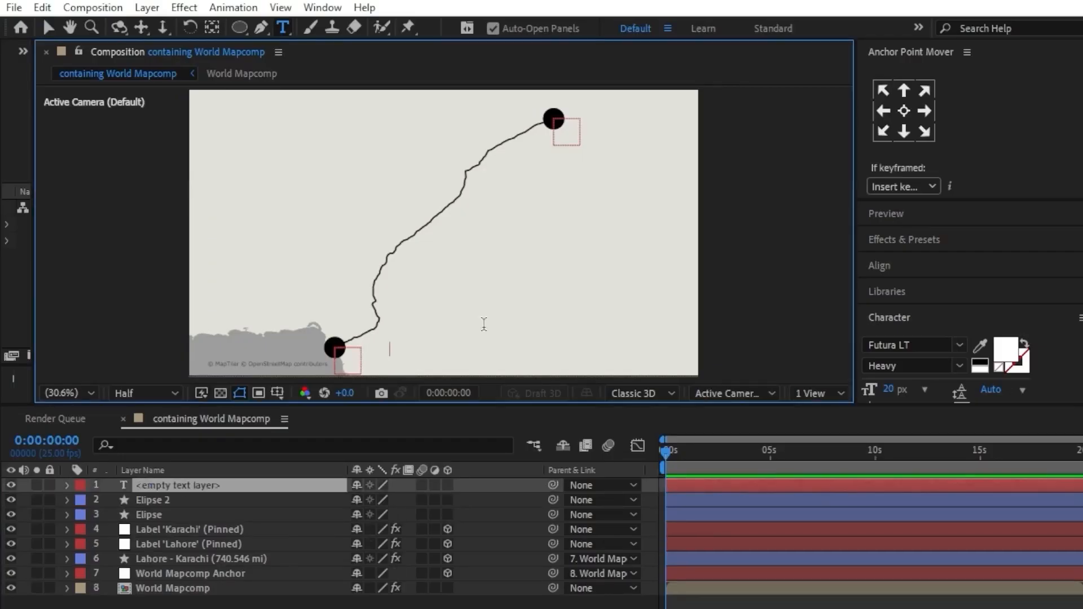
text(KARACHI)
key(Escape)
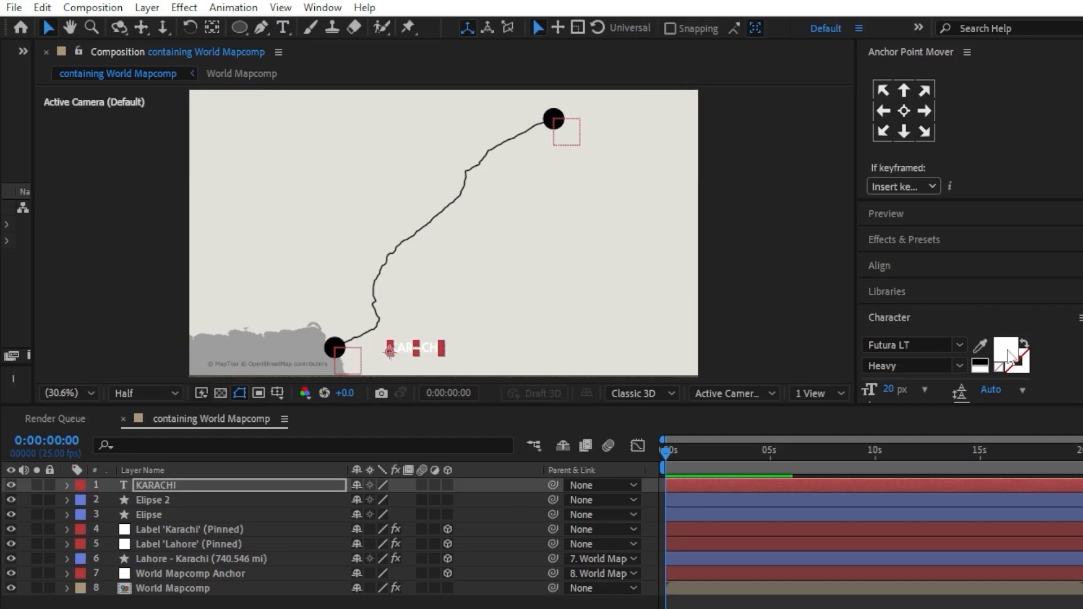
Set the KARACHI text's fill colour to black (000000).
click(1005, 354)
text(000000)
key(Return)
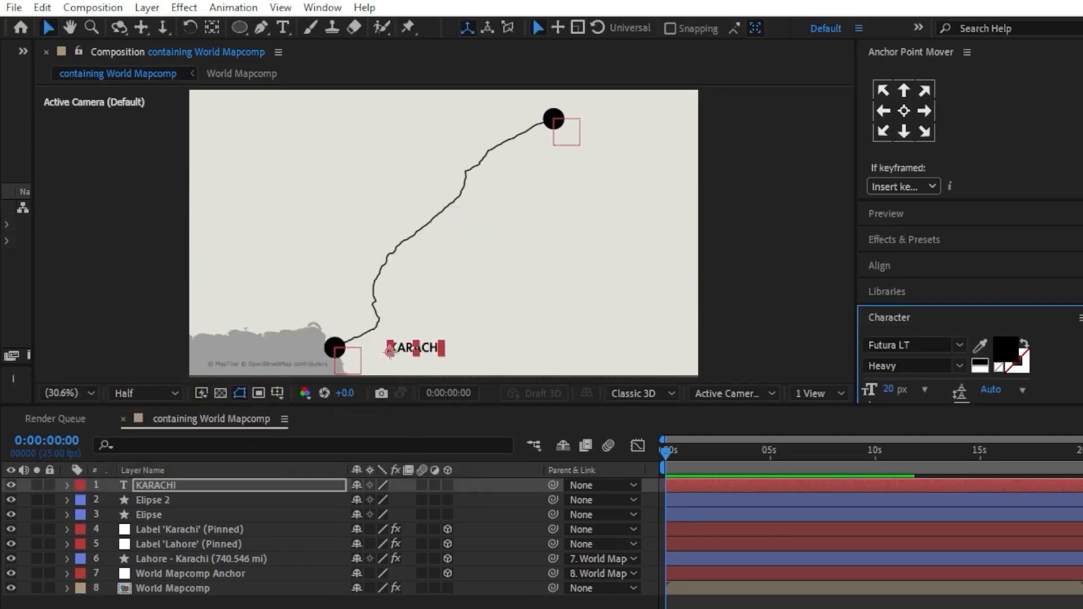
Duplicate the KARACHI text as a LAHORE label beside the Lahore circle, and move the KARACHI label closer to its own circle.
click(167, 483)
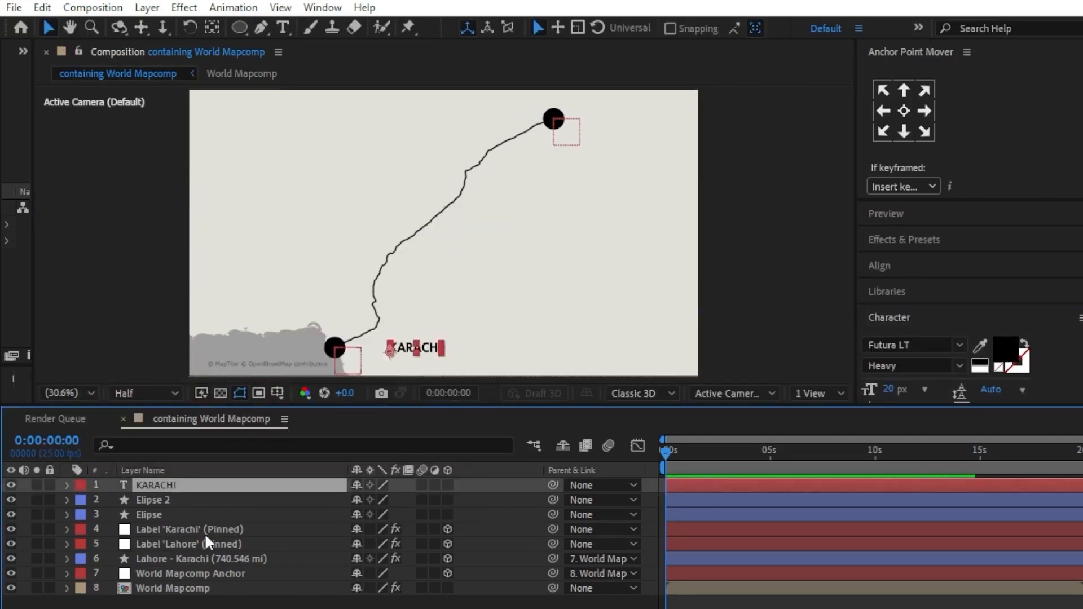
key(ctrl+d)
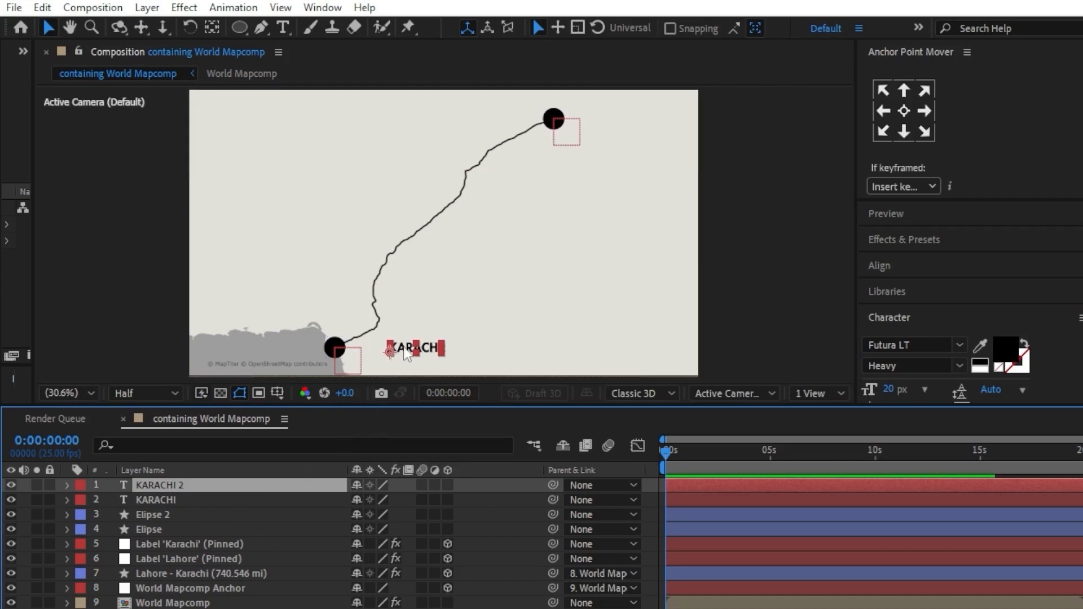
drag(416, 347, 600, 127)
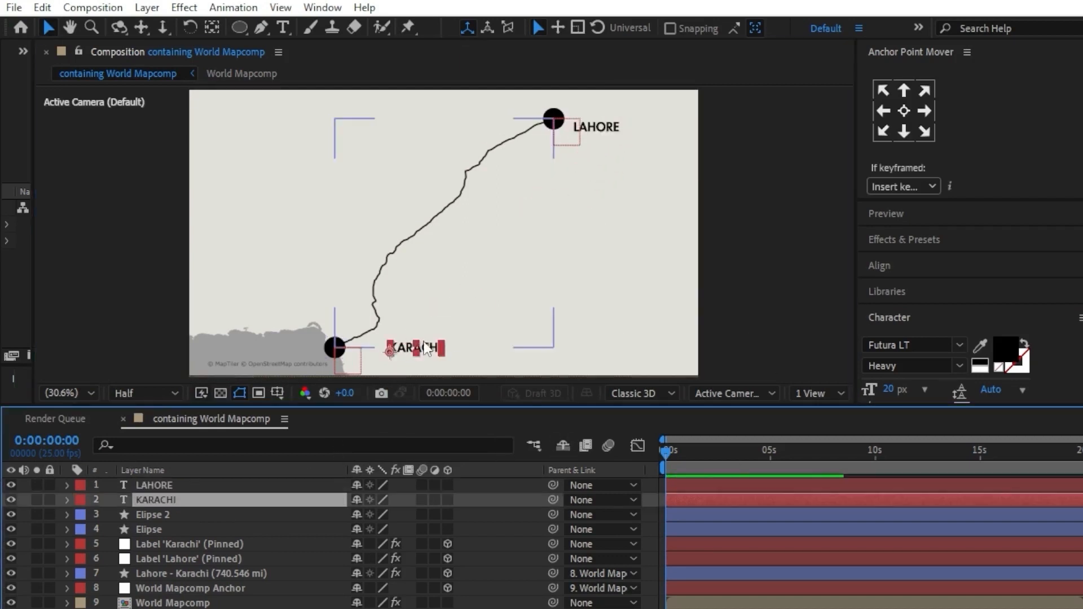
click(403, 358)
drag(403, 357, 406, 360)
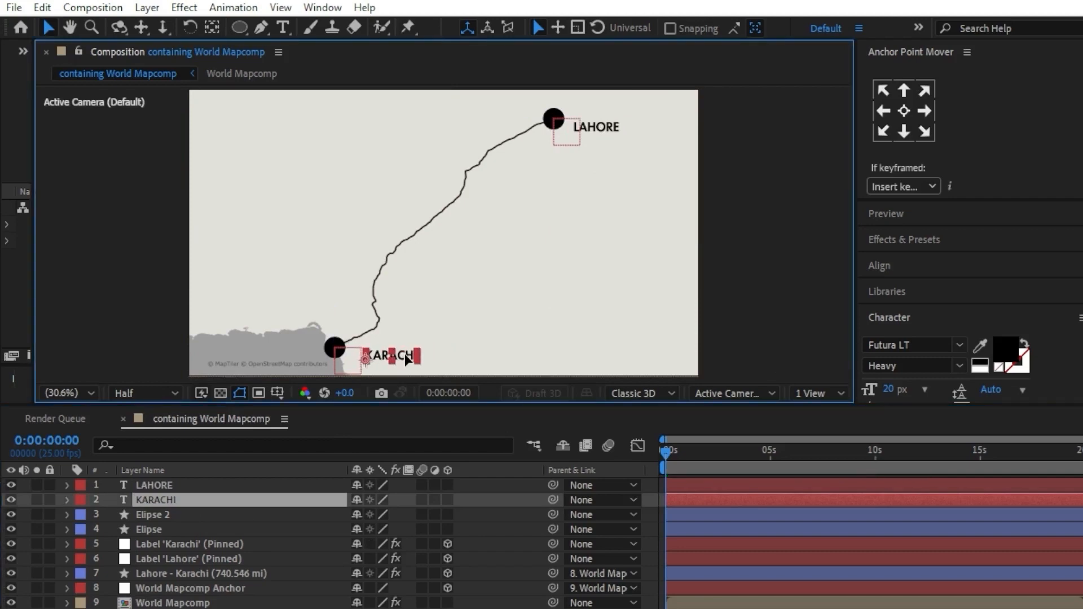
Filter the Lahore - Karachi route layer's properties by "path" and select its Path property.
click(188, 573)
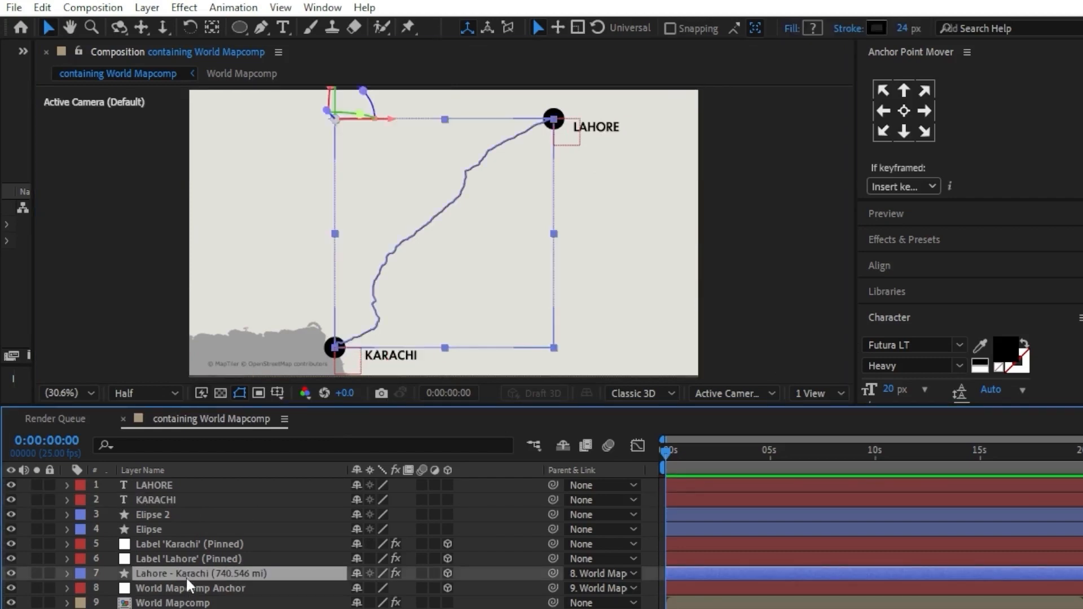
click(164, 446)
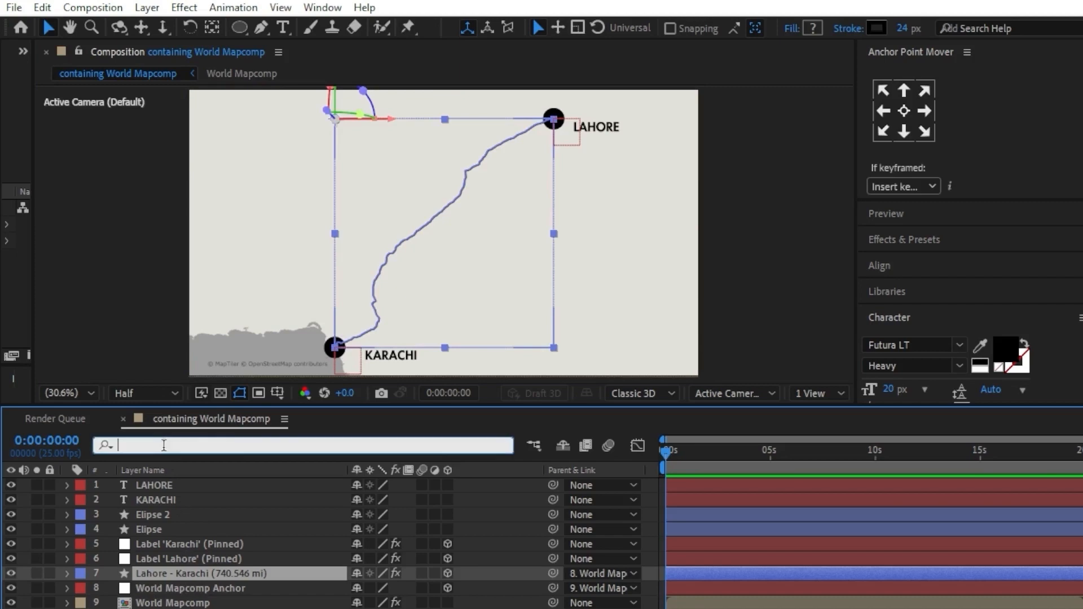
text(path)
key(Return)
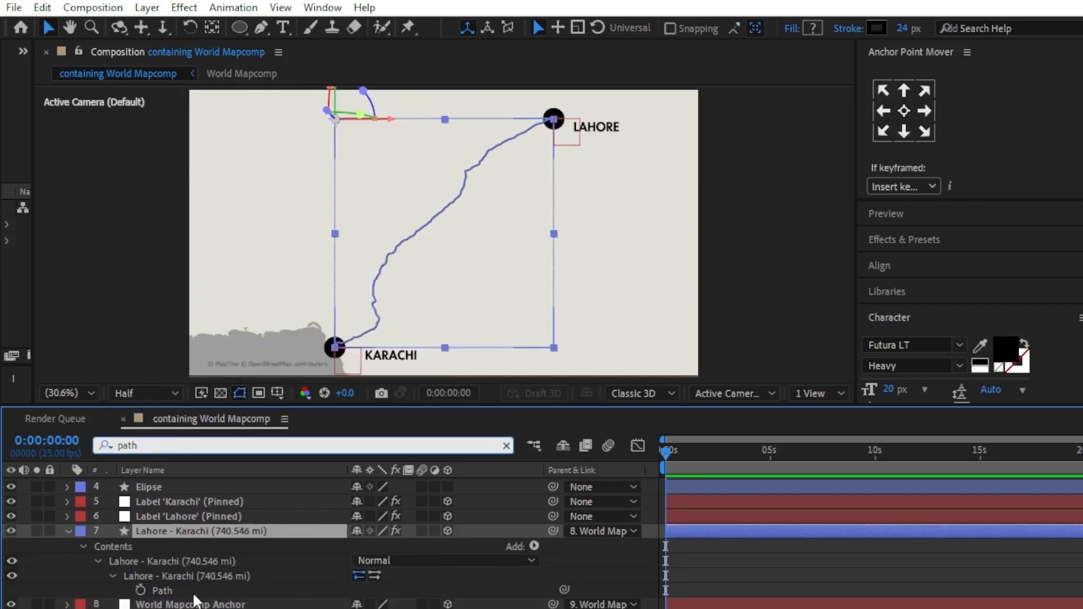
click(161, 591)
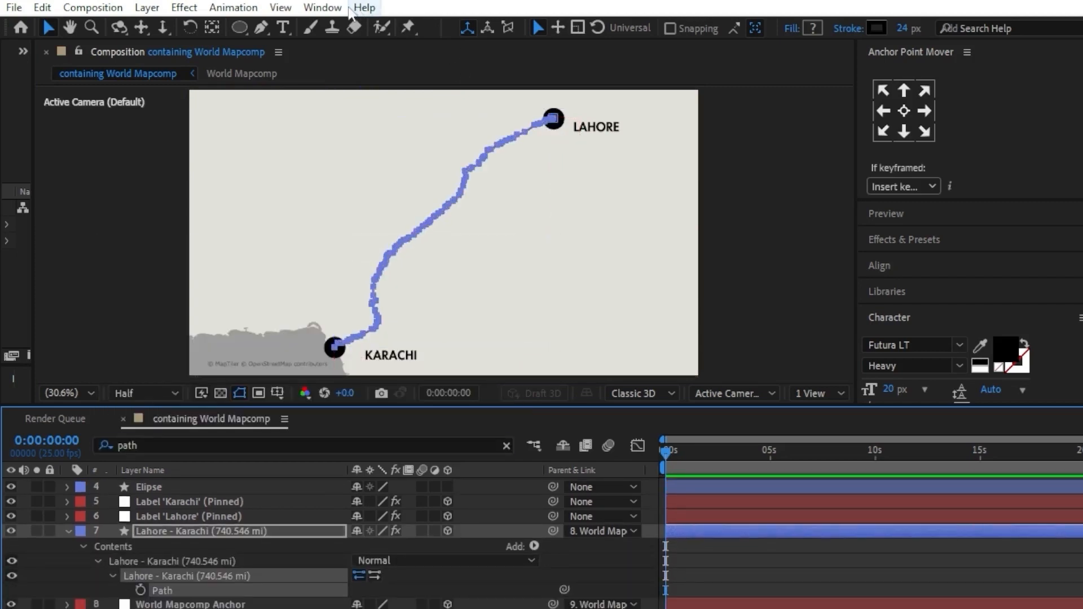
Run Trace Path from Create Nulls From Paths on the selected route path, and close the script window.
click(323, 8)
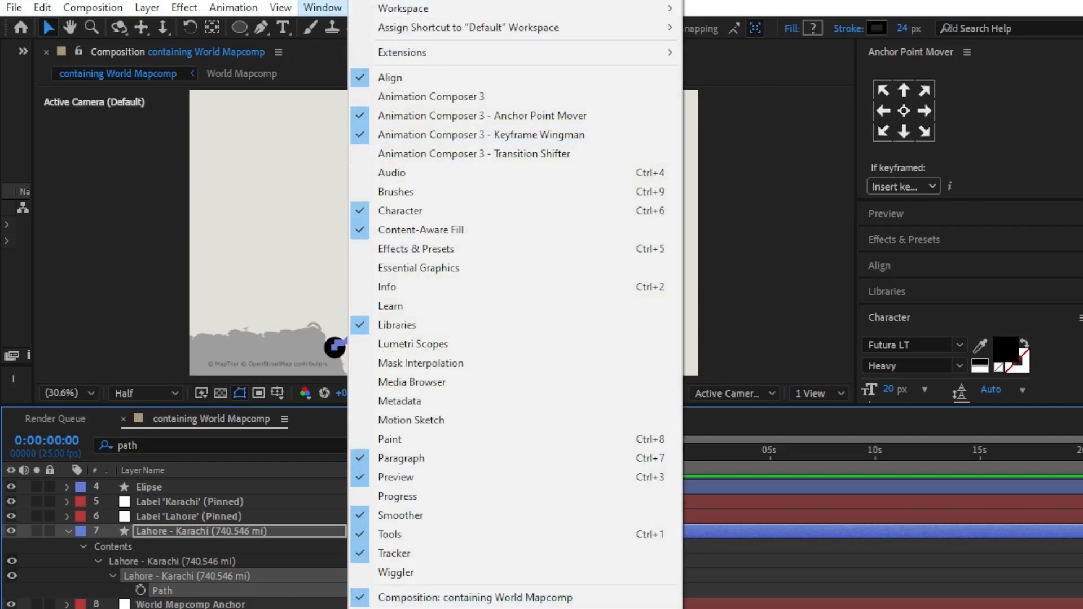
scroll(515, 305, down, 1)
scroll(515, 304, down, 5)
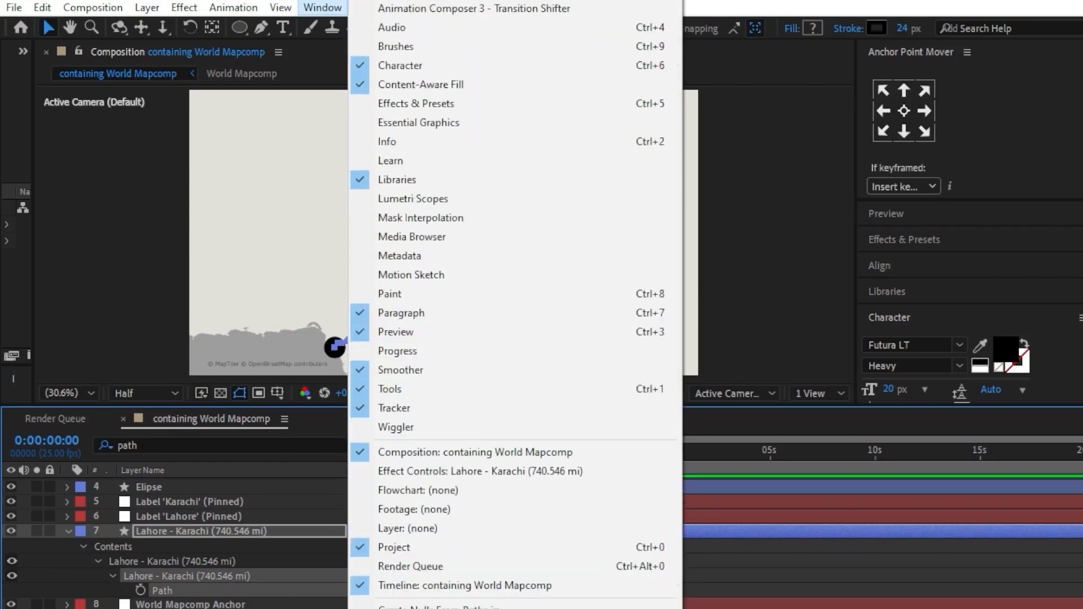
scroll(446, 603, down, 2)
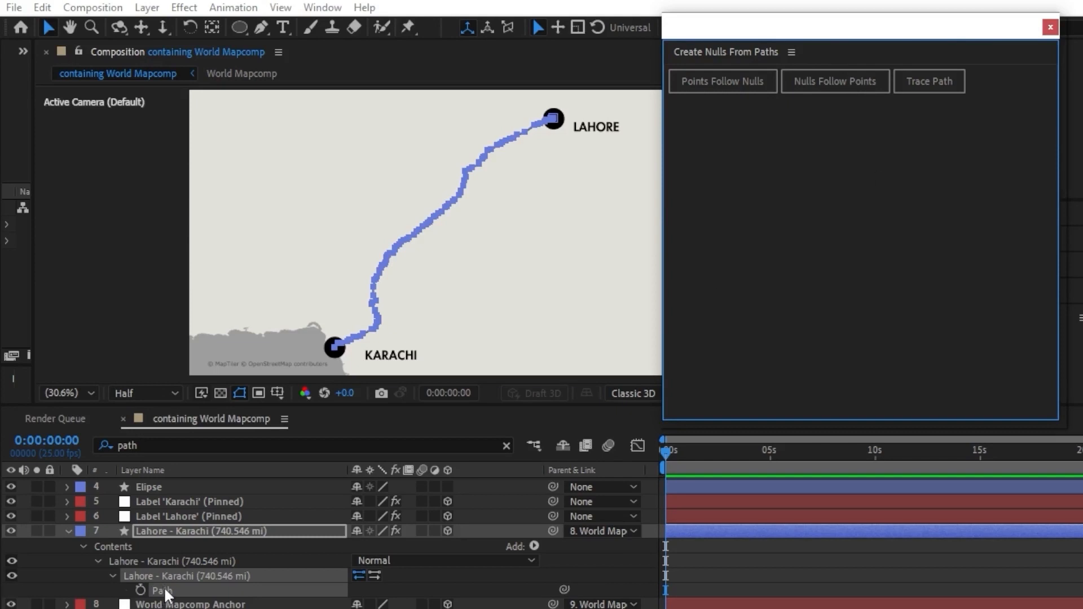
click(936, 83)
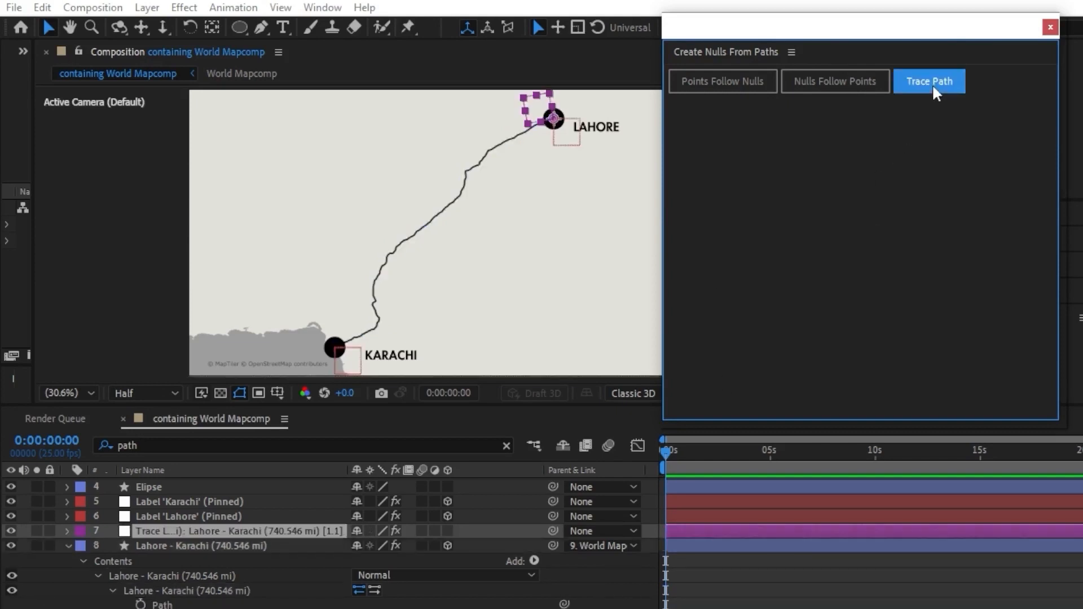
click(1050, 27)
Move the trace null's last Progress keyframe out to about 20 seconds and check the slower movement along the route.
mouse_move(665, 451)
mouse_down()
mouse_move(757, 460)
mouse_move(735, 465)
mouse_up()
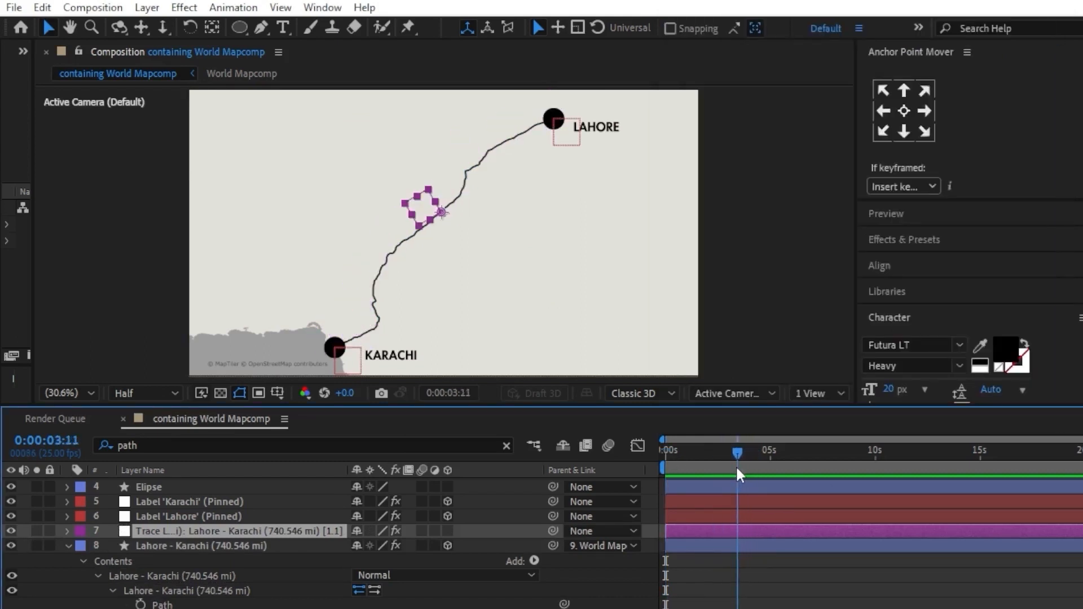
click(66, 546)
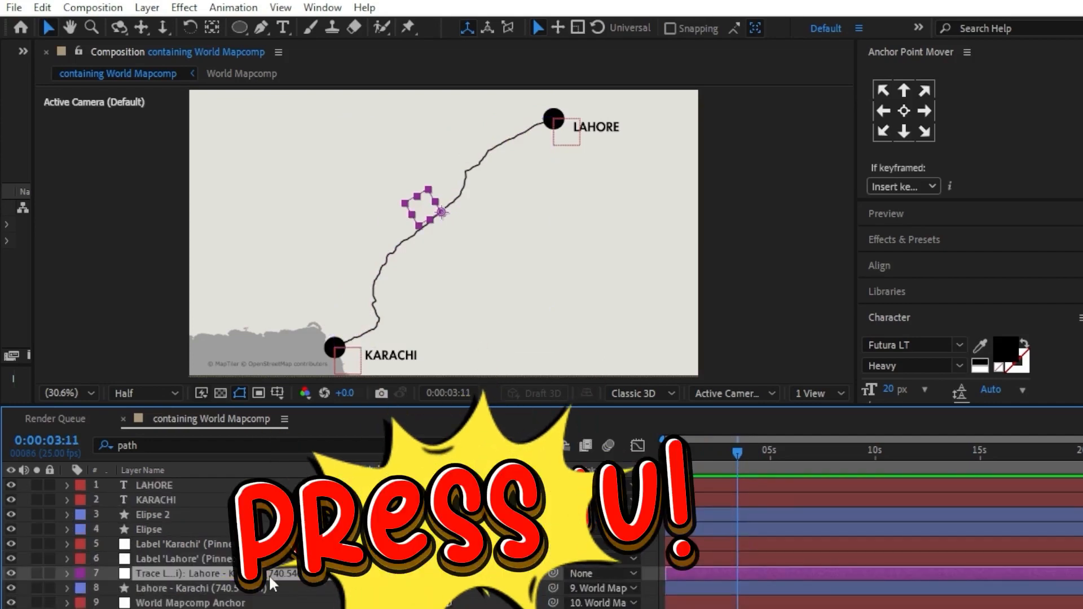
key(u)
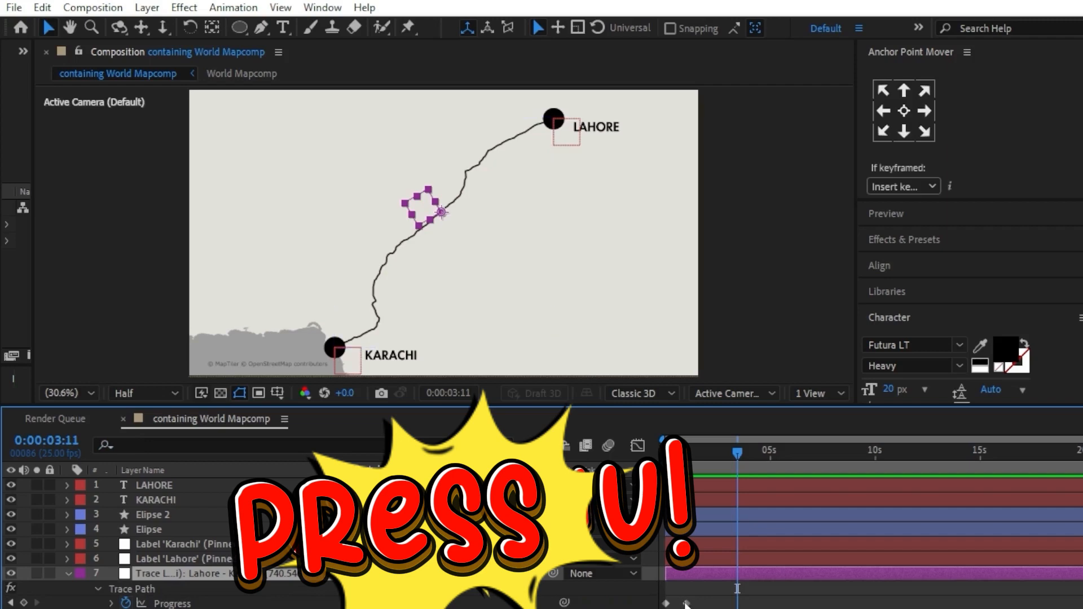
mouse_move(687, 603)
mouse_down()
mouse_move(1075, 604)
mouse_move(1059, 604)
mouse_up()
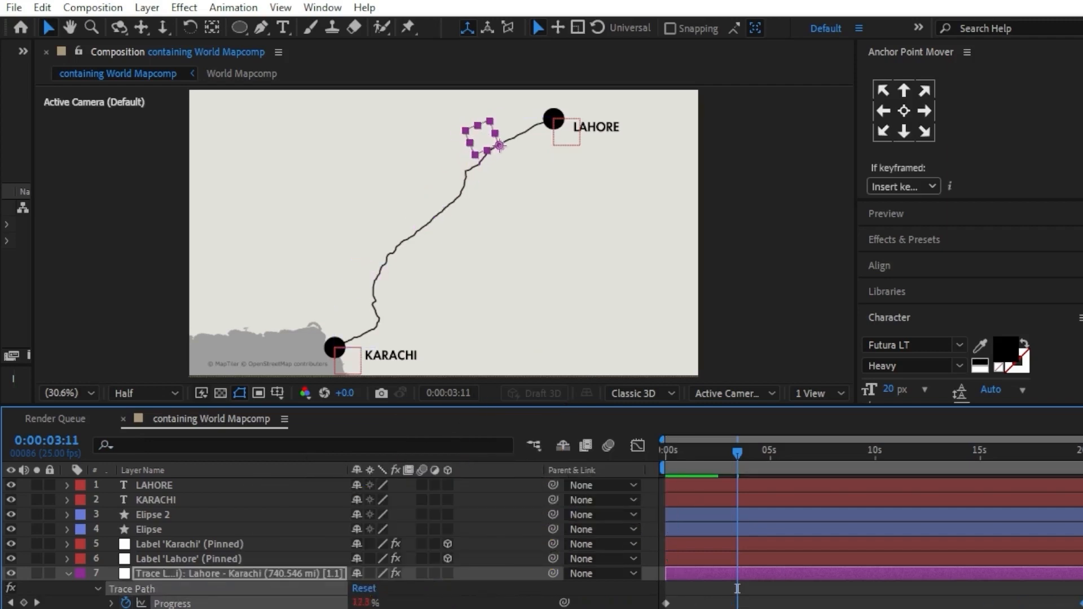
mouse_move(733, 451)
mouse_down()
mouse_move(655, 455)
mouse_move(906, 485)
mouse_move(771, 488)
mouse_up()
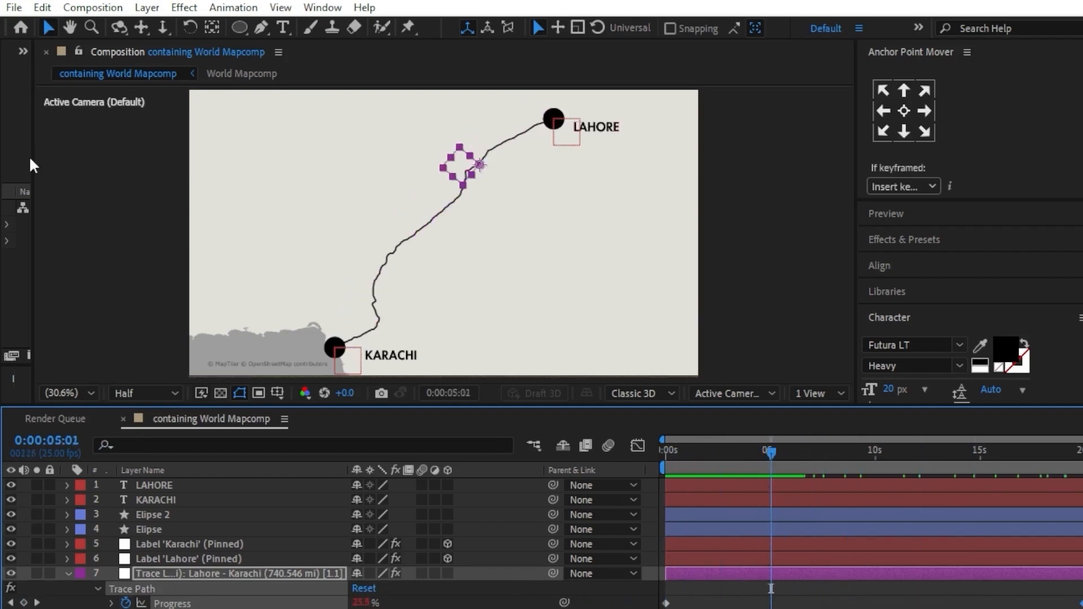
Turn off Loop in the trace null's Trace Path effect.
drag(33, 164, 221, 164)
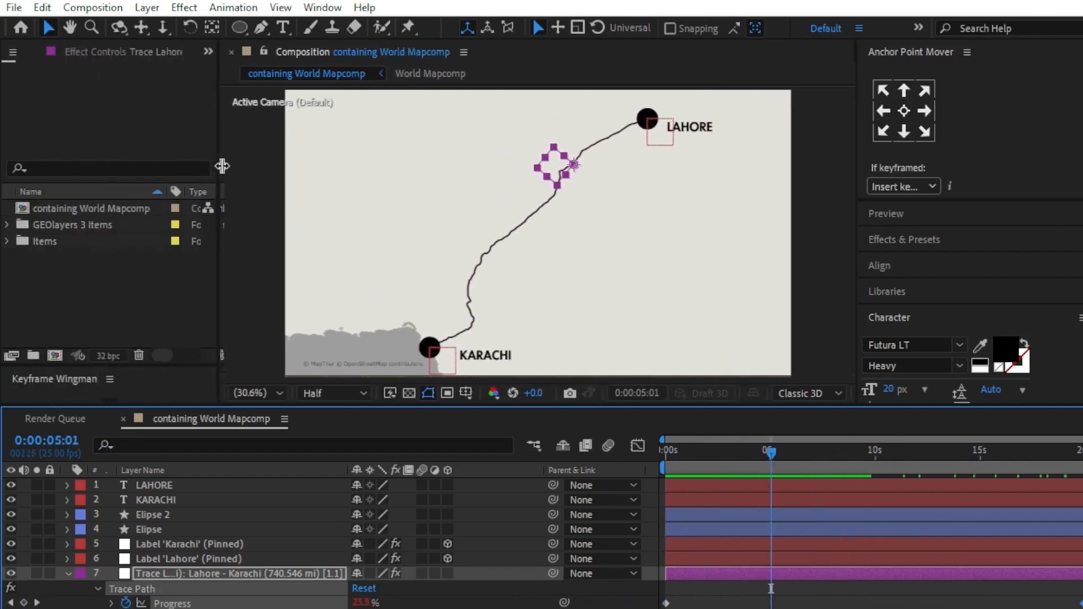
click(139, 56)
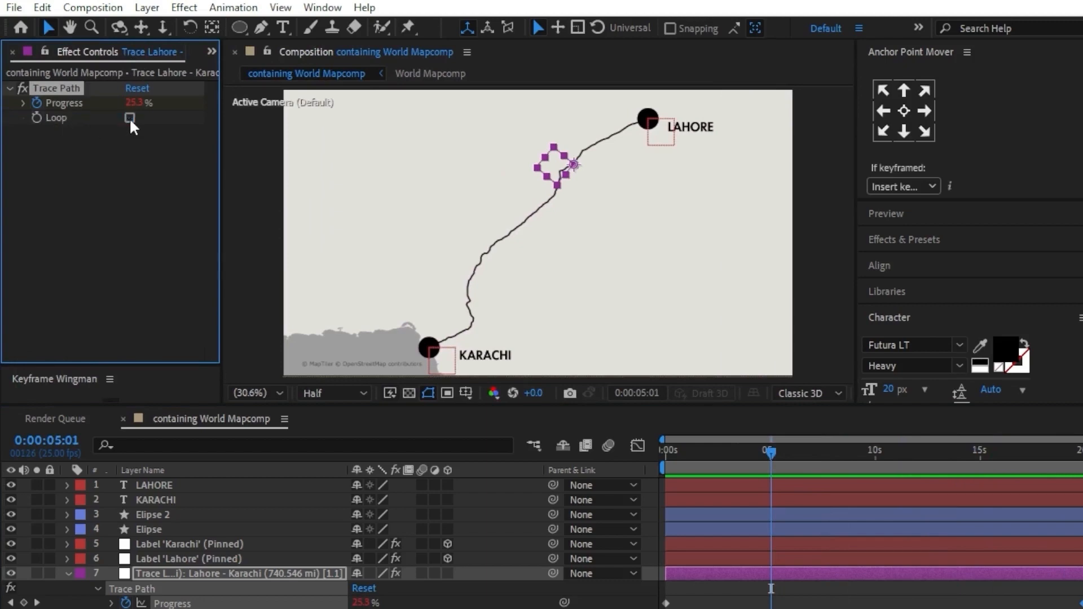
drag(221, 209, 107, 198)
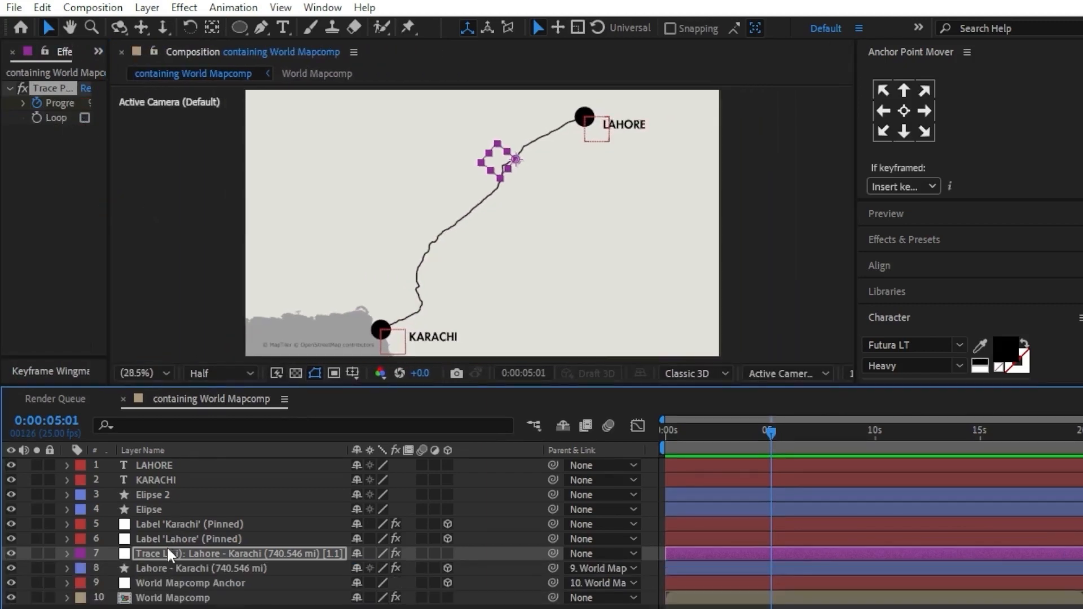
Add Trim Paths to the Lahore - Karachi route layer and expand its properties.
click(163, 568)
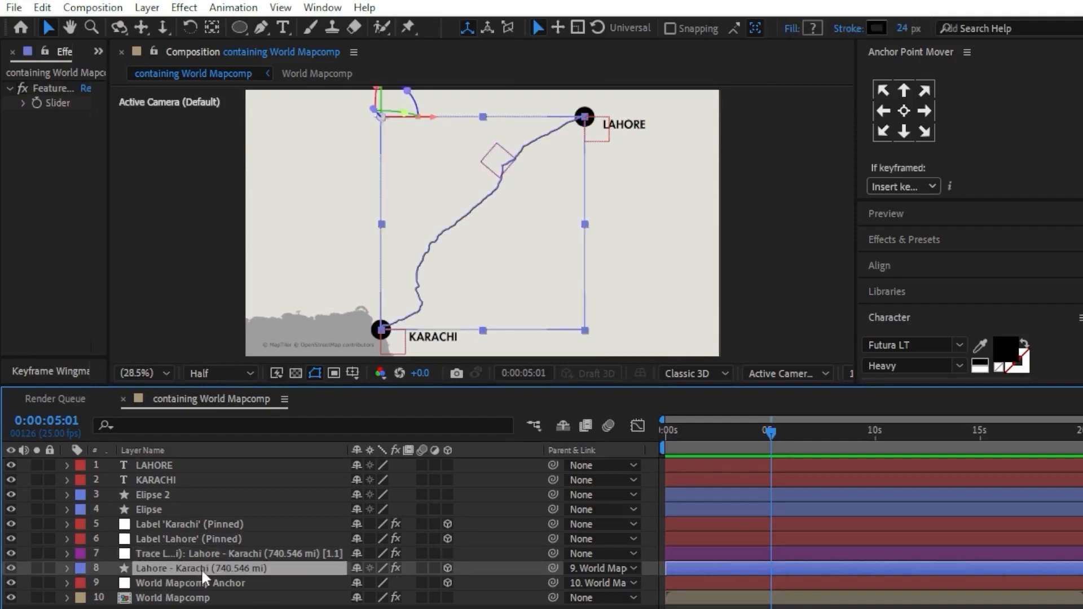
click(67, 568)
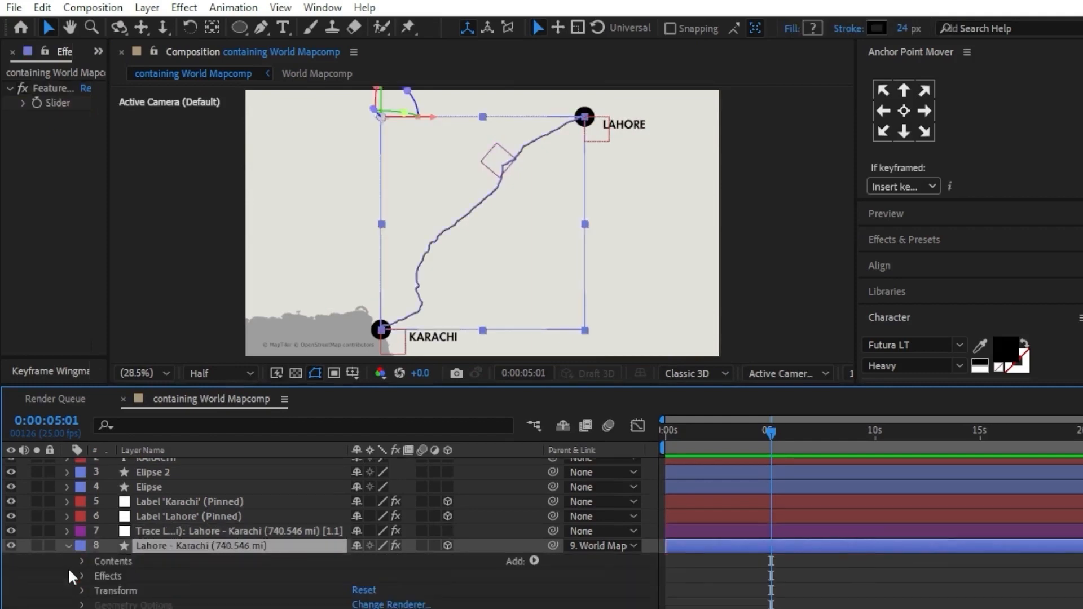
click(533, 561)
click(581, 483)
click(96, 590)
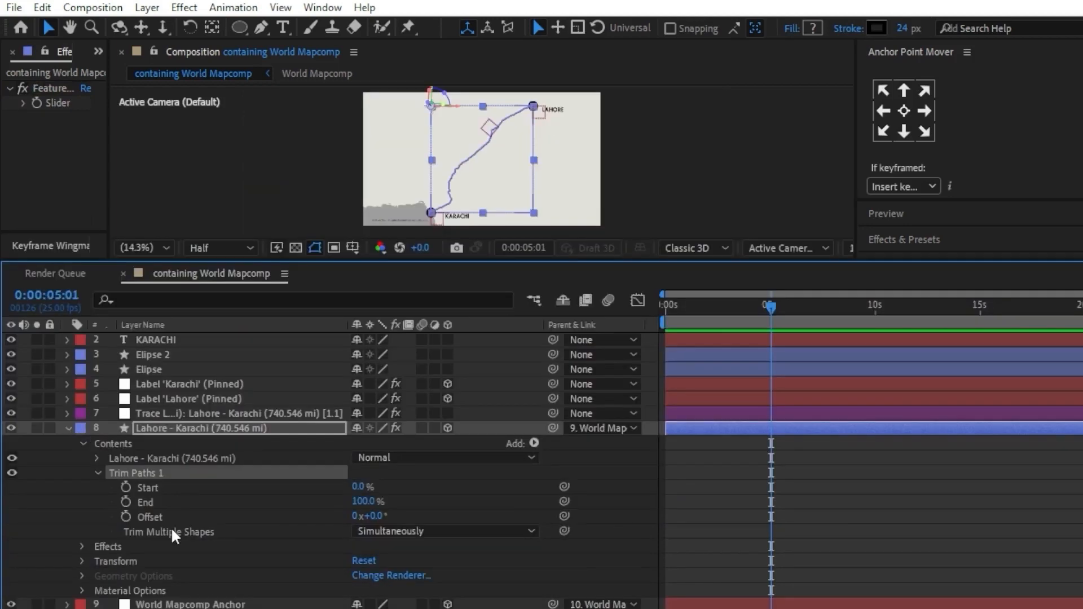
Link the End of the route's Trim Paths to the trace null's Progress and preview the line drawing on.
click(166, 412)
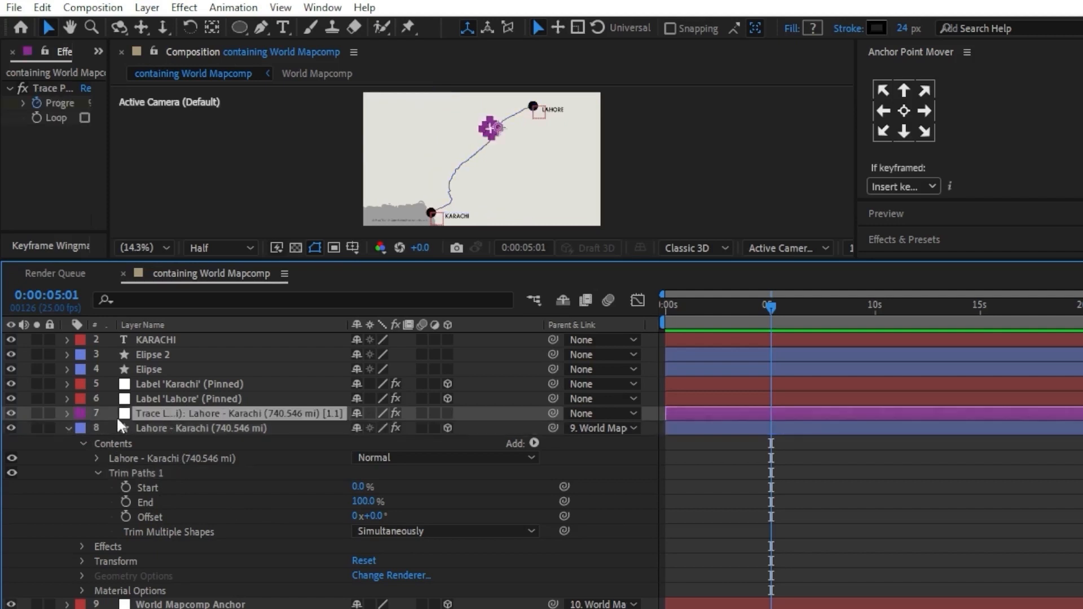
click(67, 413)
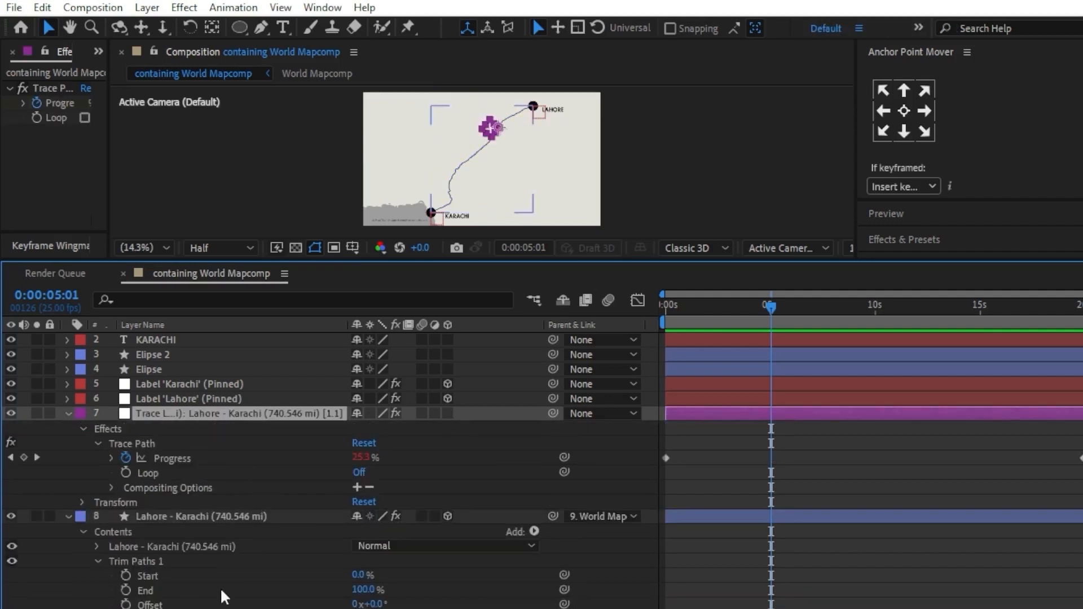
drag(564, 590, 168, 458)
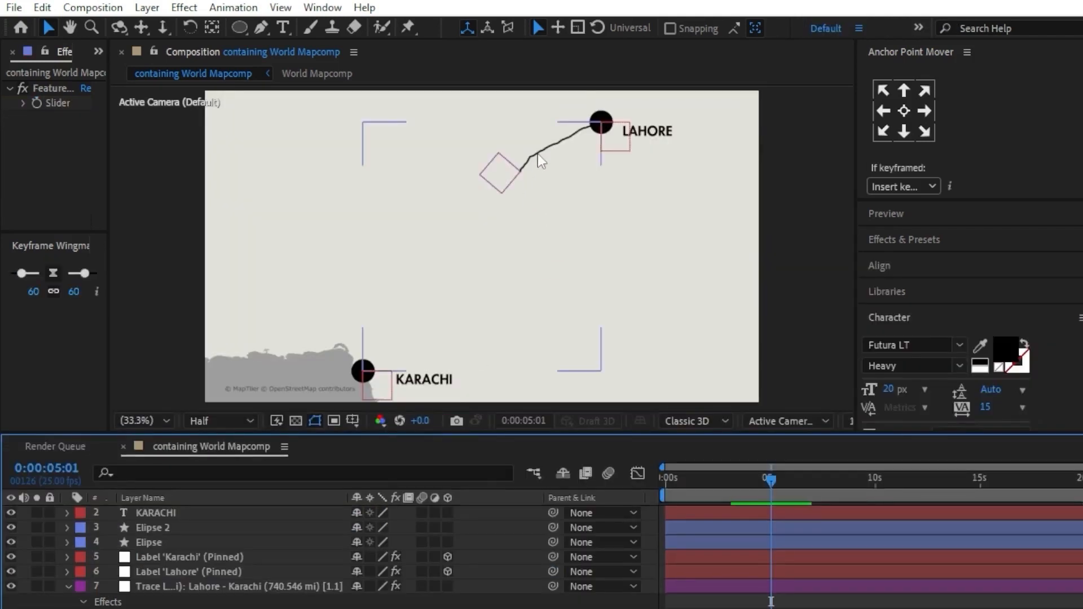
mouse_move(771, 476)
mouse_down()
mouse_move(641, 483)
mouse_move(1049, 510)
mouse_up()
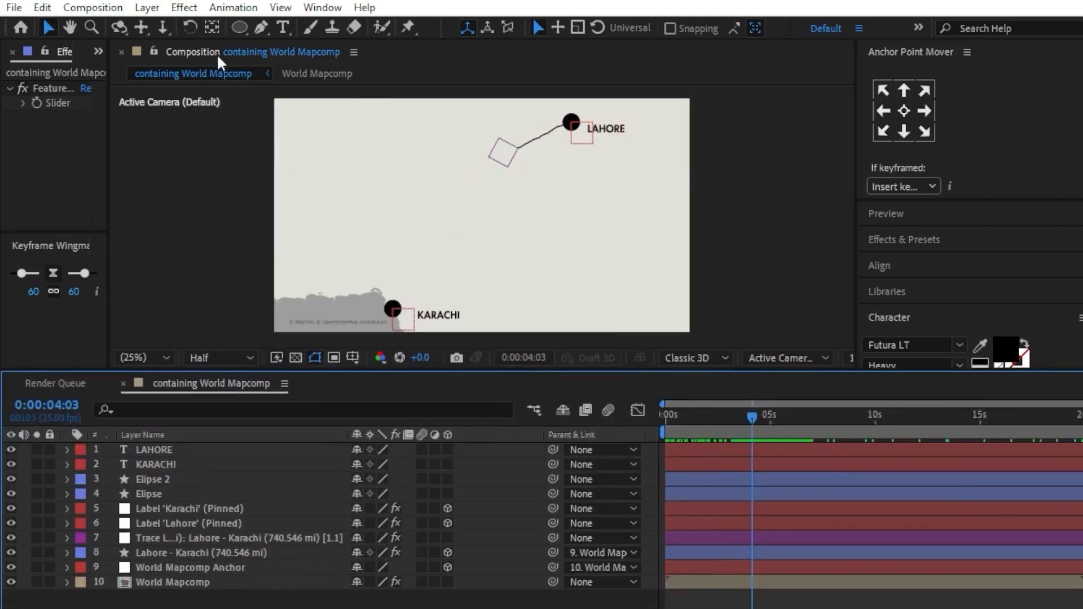
Draw a red (FF0000) rectangle on a new shape layer in the open map area below the LAHORE label.
mouse_move(244, 24)
mouse_down()
mouse_move(286, 43)
mouse_move(286, 28)
mouse_up()
click(541, 28)
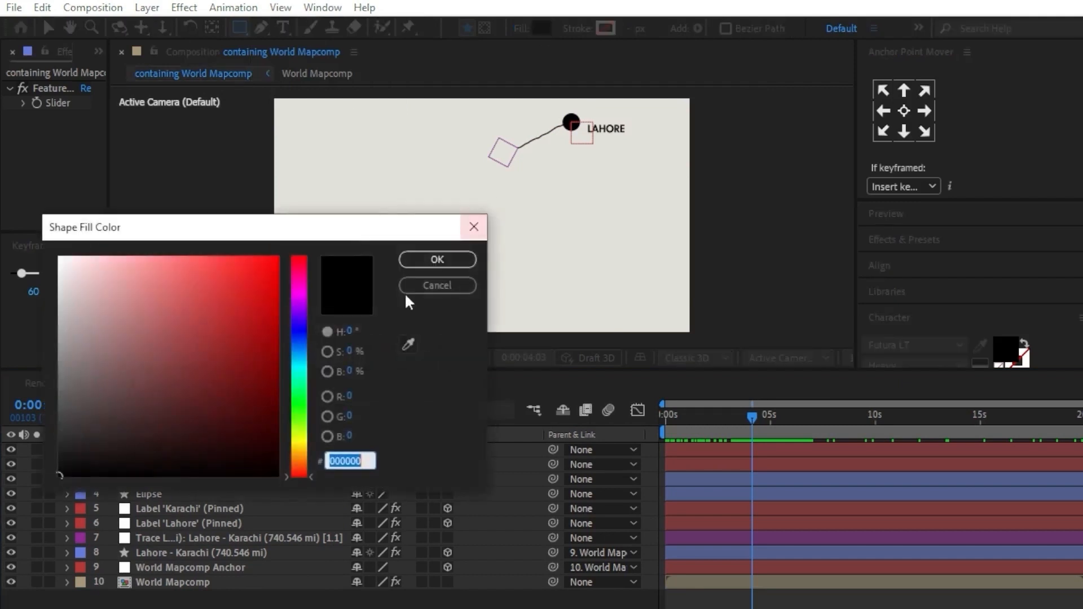
text(FF0000)
click(449, 260)
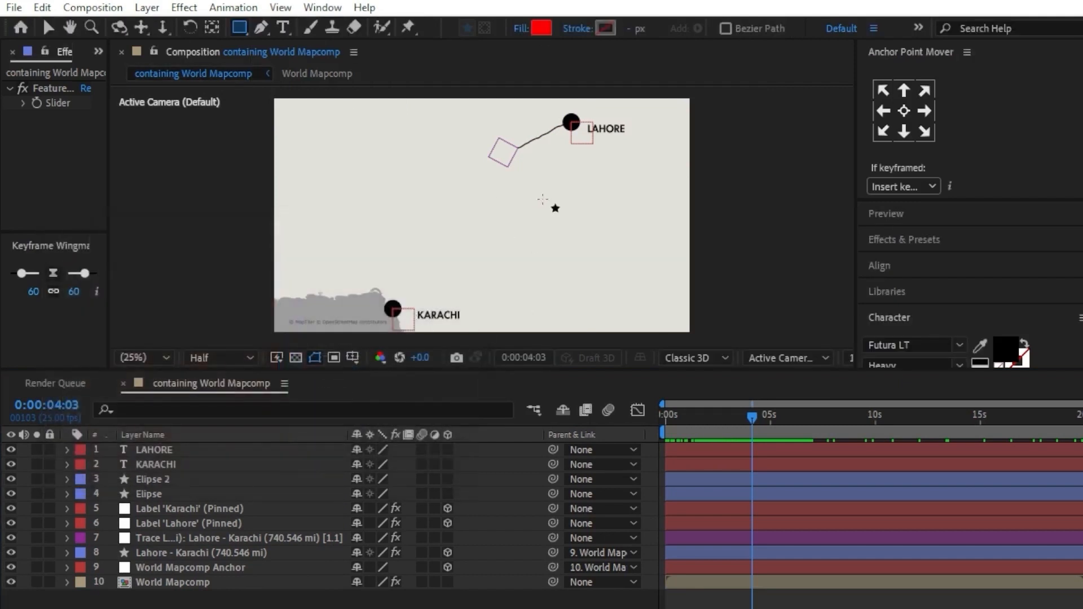
mouse_move(526, 197)
mouse_down()
mouse_move(558, 227)
mouse_move(622, 230)
mouse_move(592, 222)
mouse_up()
click(48, 27)
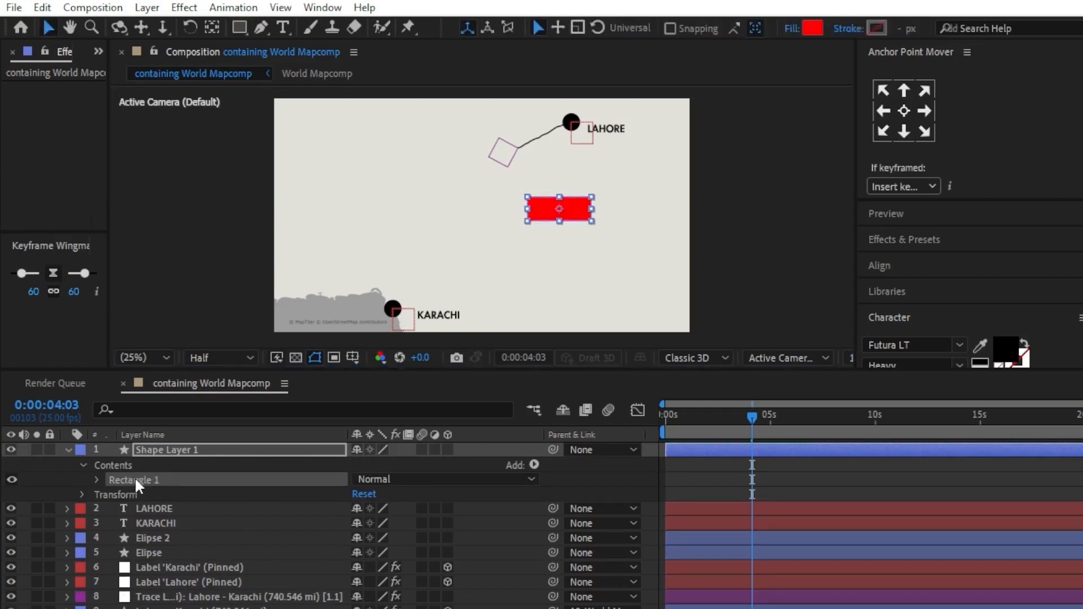
Add a small red triangle to the same shape layer with the Polygon tool, overlapping the rectangle's upper edge.
click(238, 29)
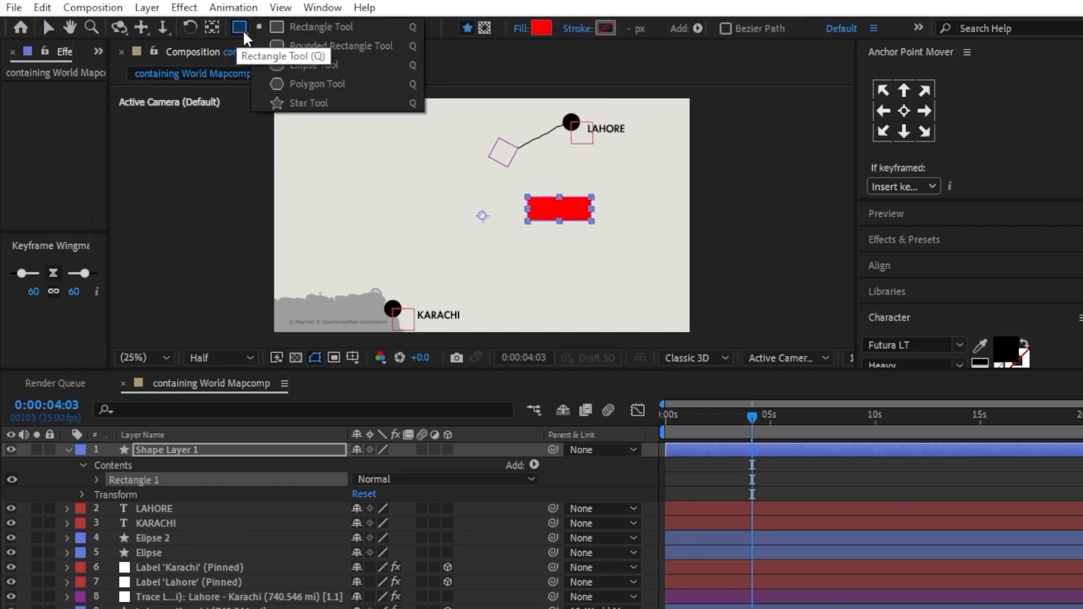
click(317, 85)
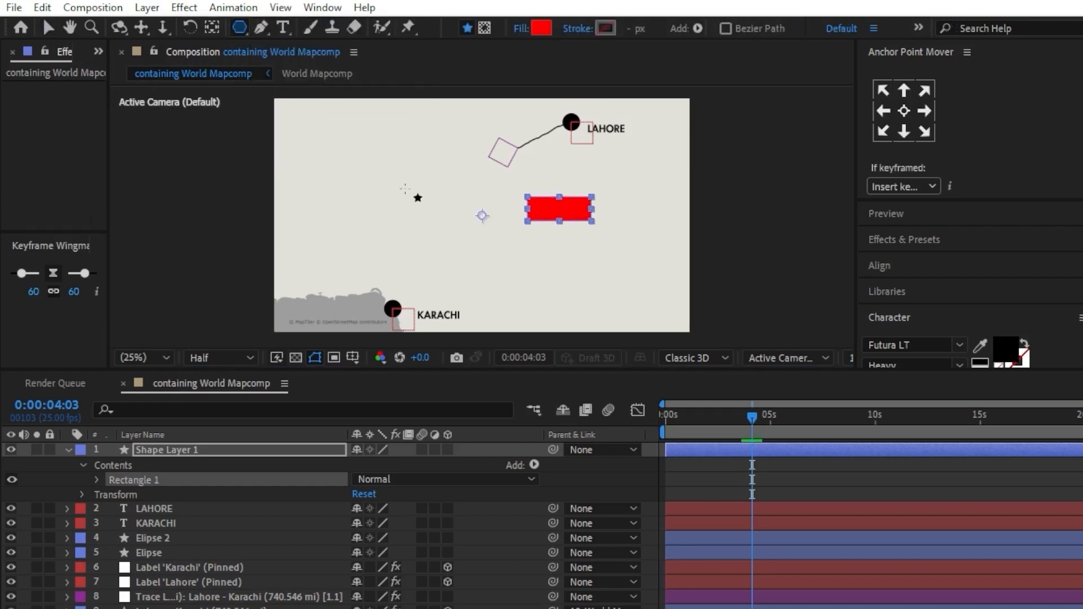
mouse_move(396, 180)
mouse_down()
mouse_move(411, 191)
mouse_move(403, 184)
mouse_move(553, 195)
mouse_up()
key(Up)
key(Up)
key(Up)
key(Up)
key(Up)
key(Up)
key(Down)
key(Down)
key(Down)
key(Down)
key(Down)
key(shift)
key(v)
scroll(553, 225, up, 2)
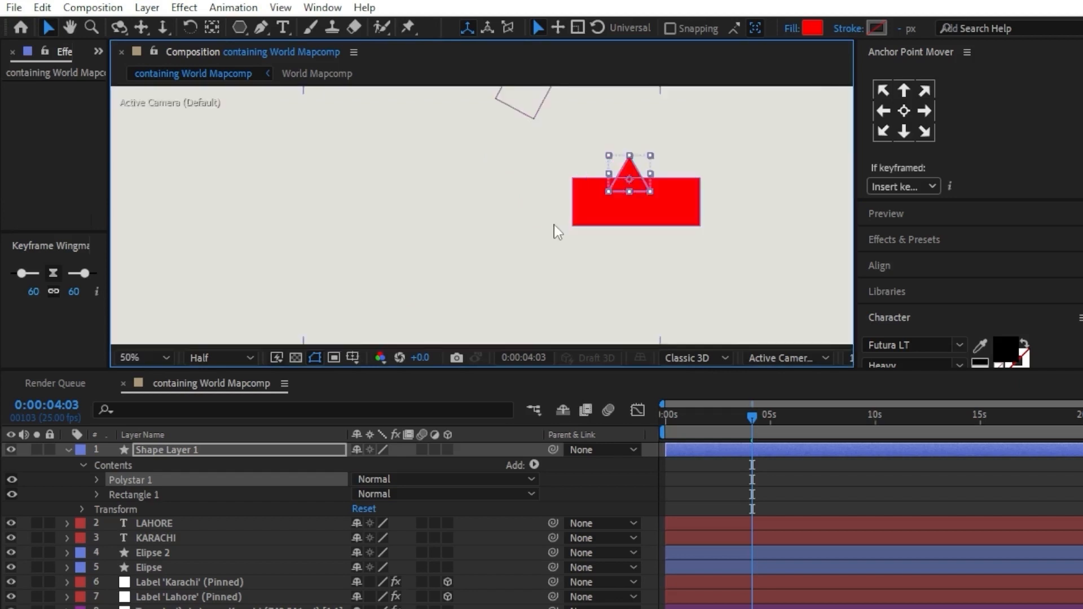
key(space)
drag(752, 227, 632, 258)
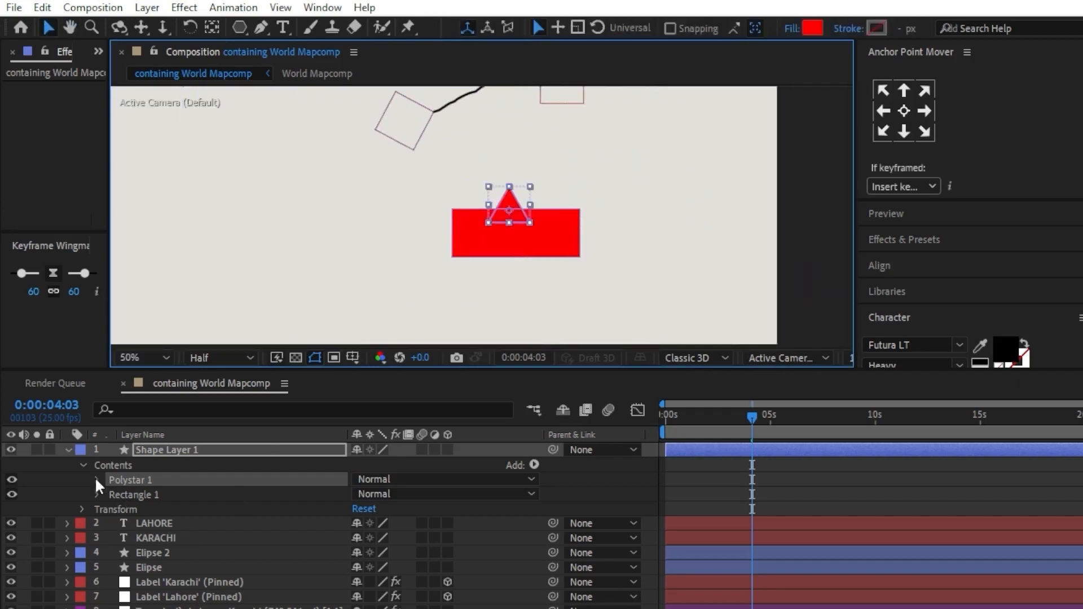
Set the position of the triangle (Polystar 1) in Shape Layer 1 to 0, 0 in its own transform properties.
click(72, 448)
click(68, 448)
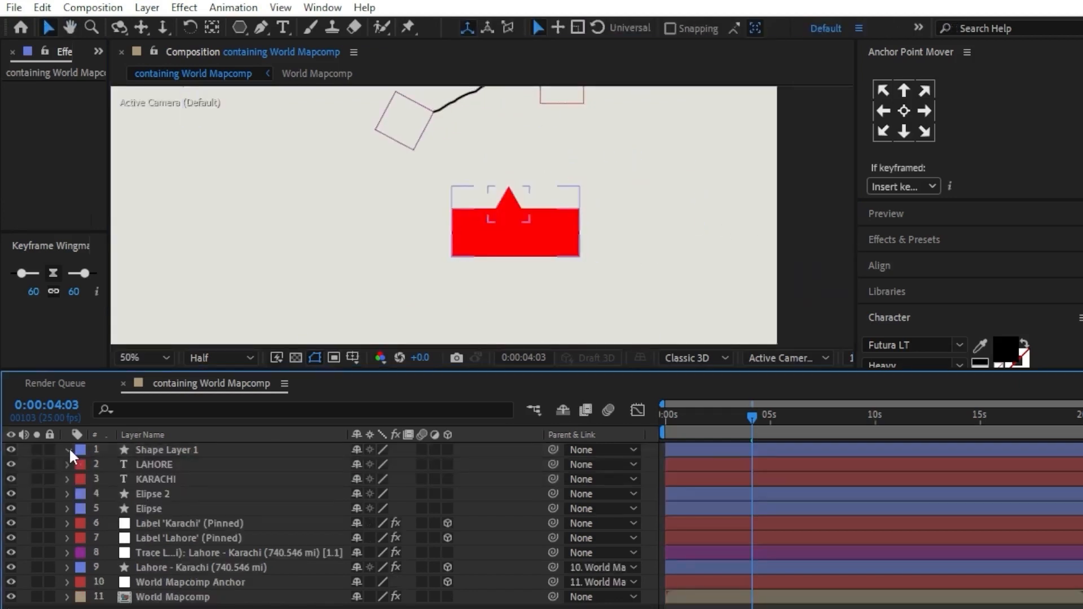
click(68, 448)
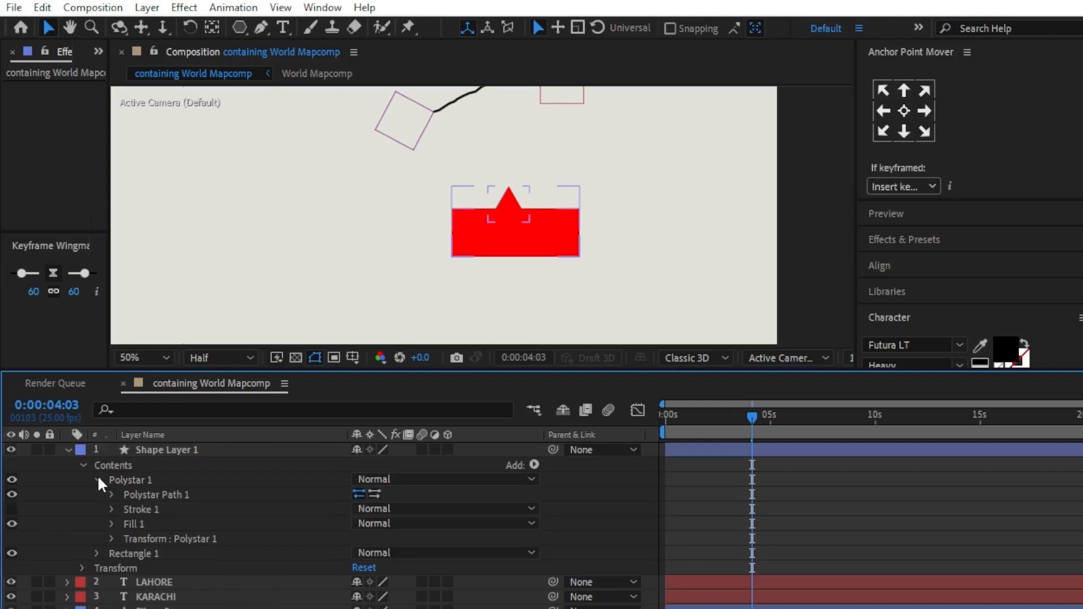
click(111, 539)
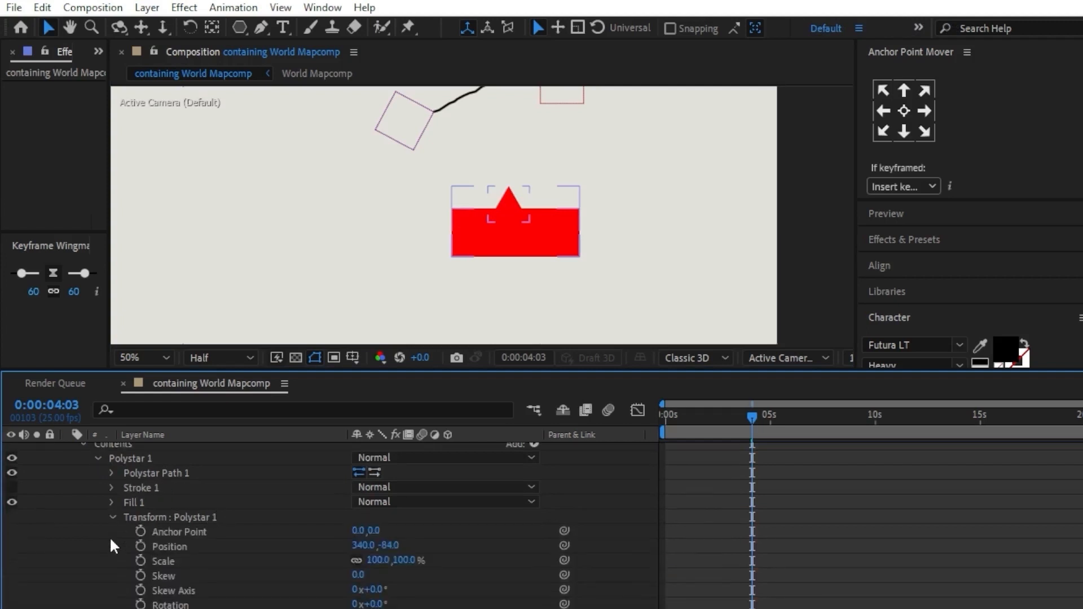
click(359, 546)
text(0)
key(Return)
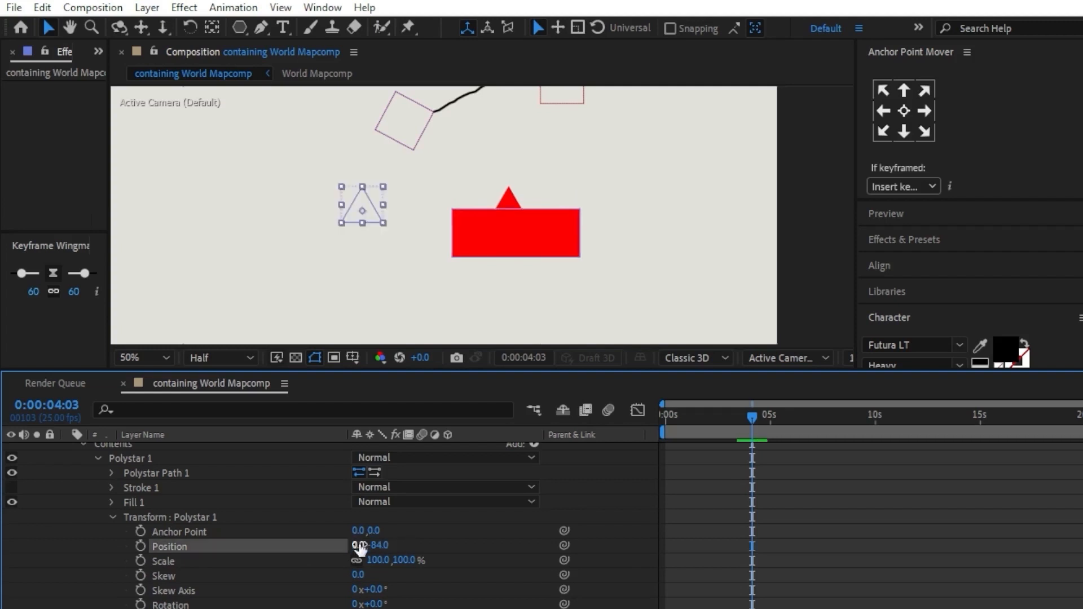
click(381, 545)
text(0)
key(Return)
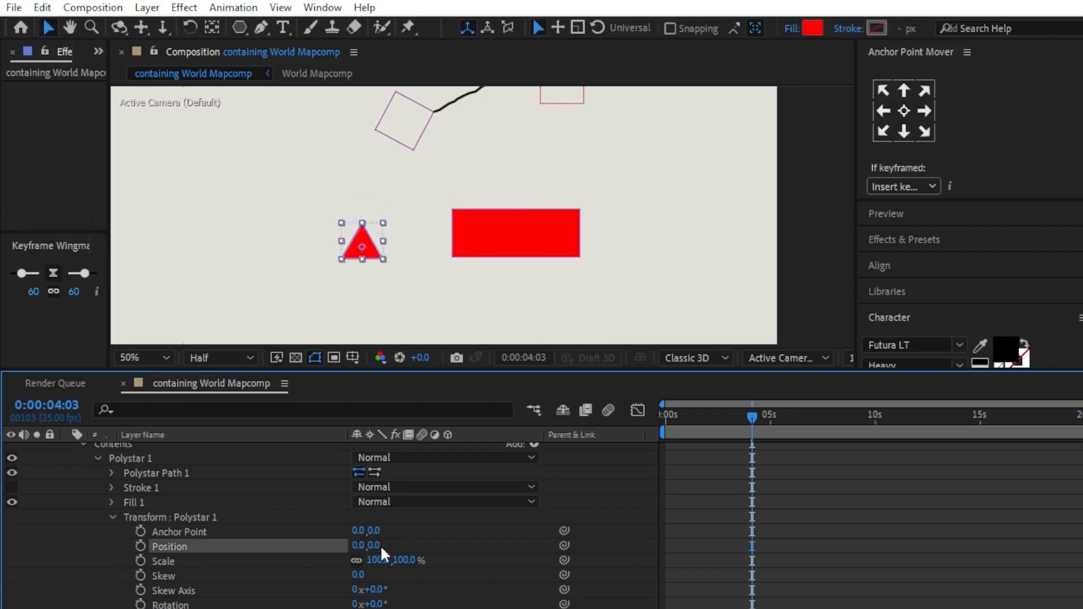
Set the position of Rectangle 1 in Shape Layer 1 to 0, 0 in its own transform properties.
click(113, 517)
click(97, 532)
scroll(141, 587, up, 1)
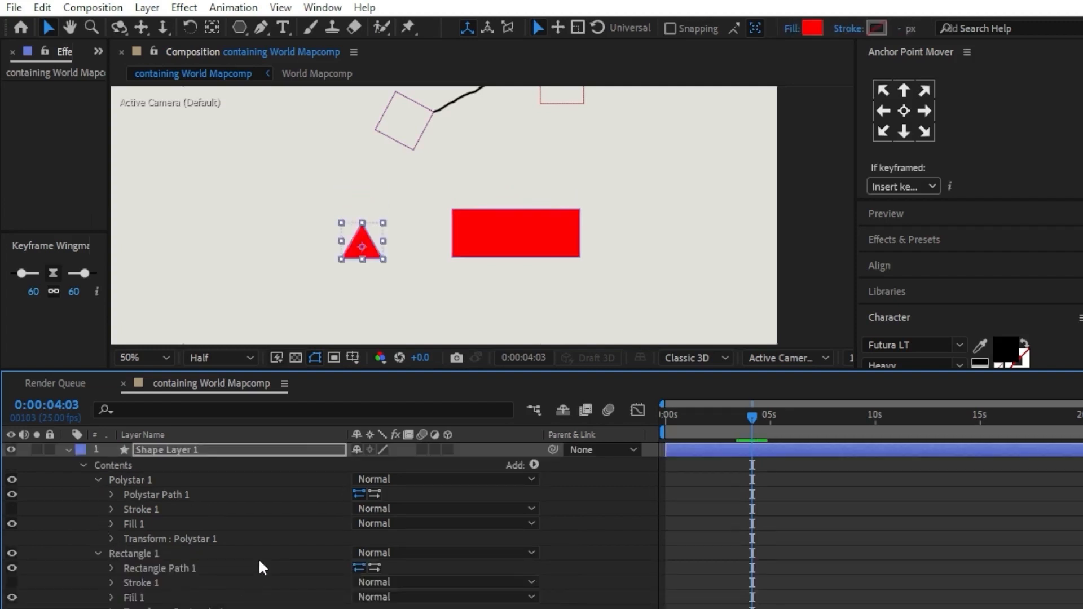
scroll(213, 557, down, 1)
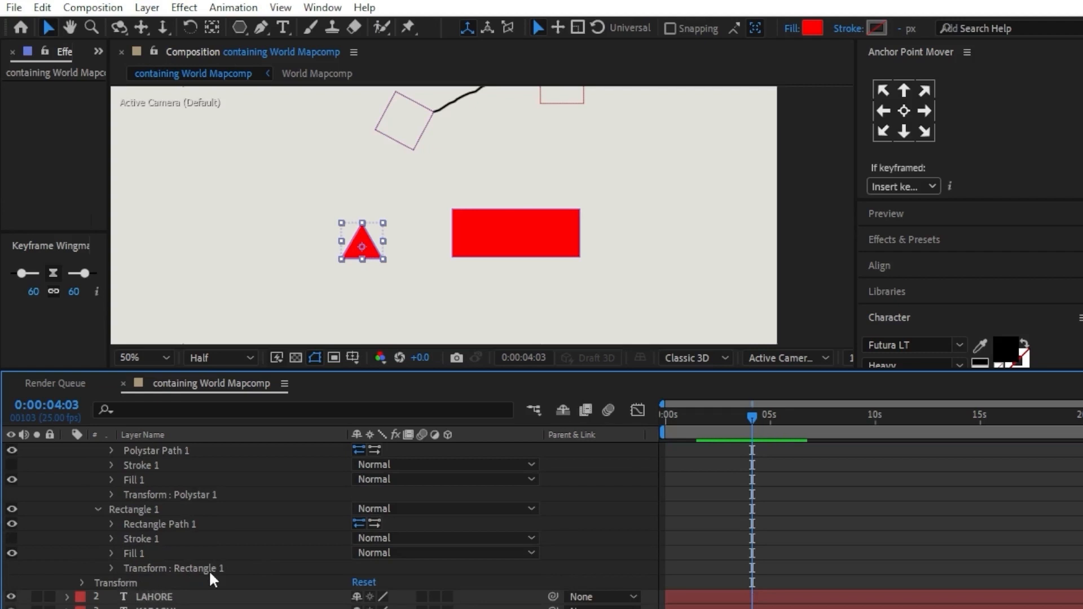
click(112, 568)
scroll(208, 550, down, 1)
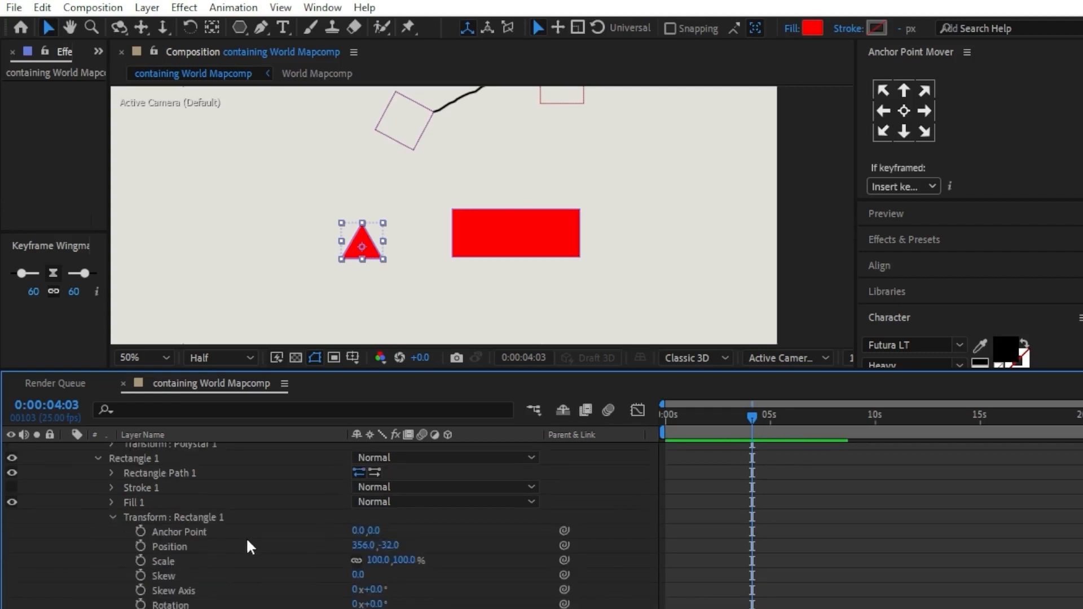
click(361, 545)
text(0)
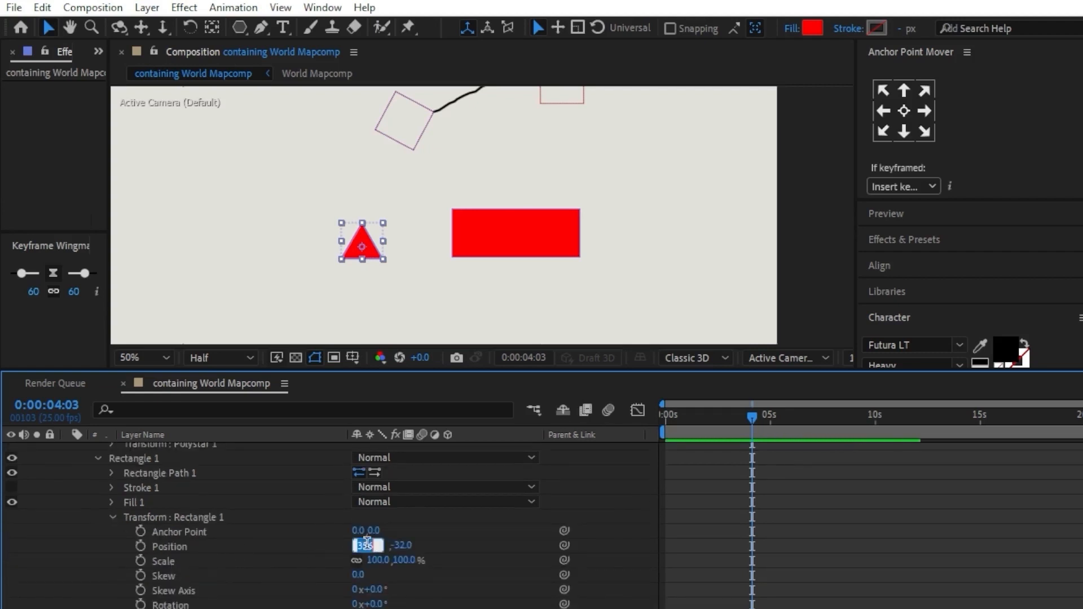
key(Return)
click(377, 545)
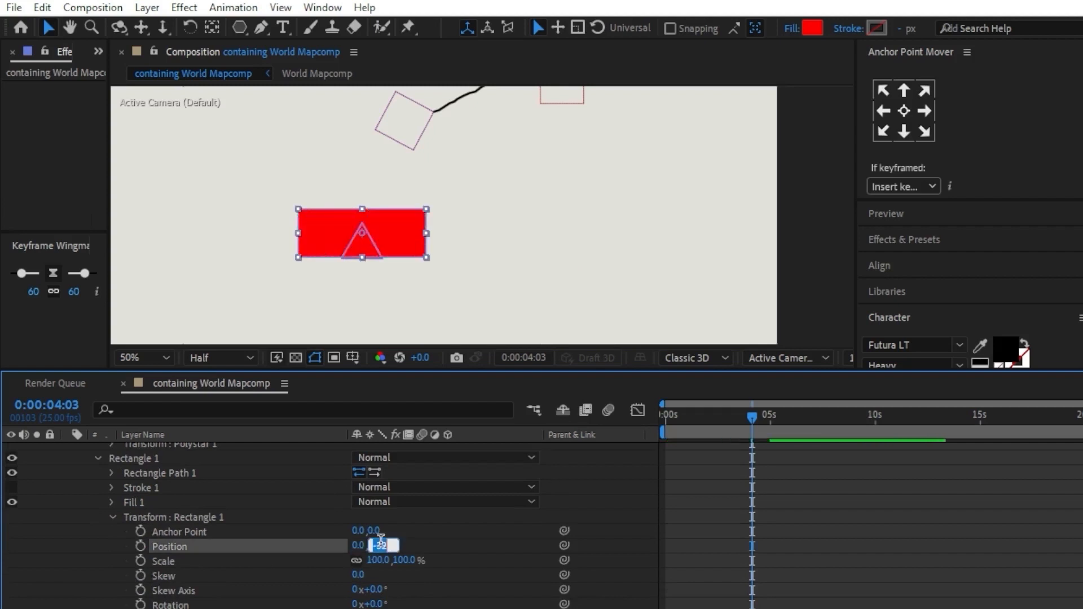
text(0)
key(Return)
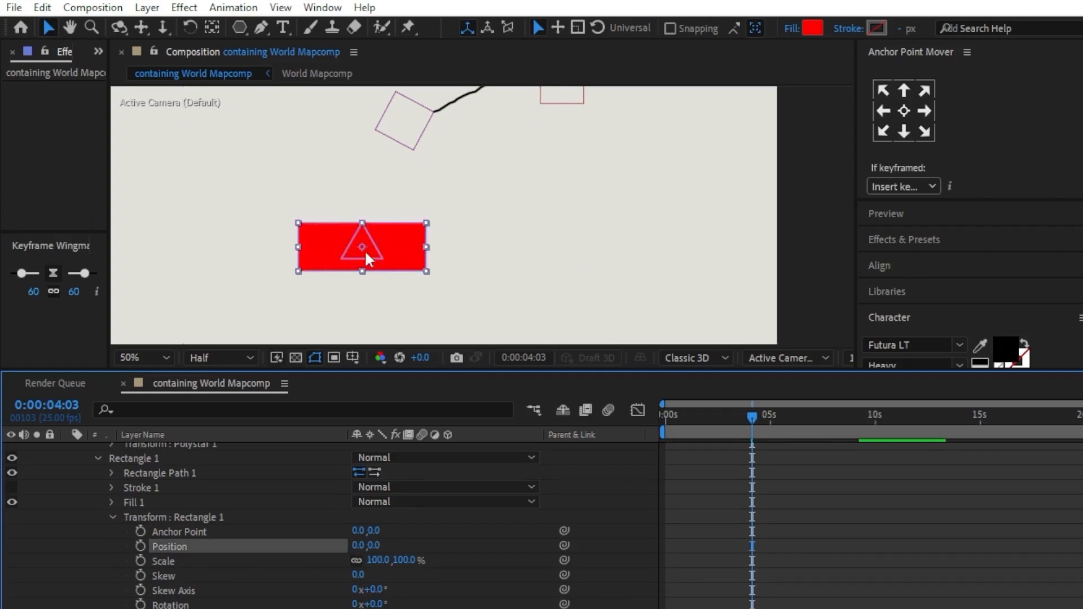
Move the triangle (Polystar 1) straight up so its tip sticks out above the middle of the rectangle's upper edge.
scroll(203, 495, up, 4)
click(132, 479)
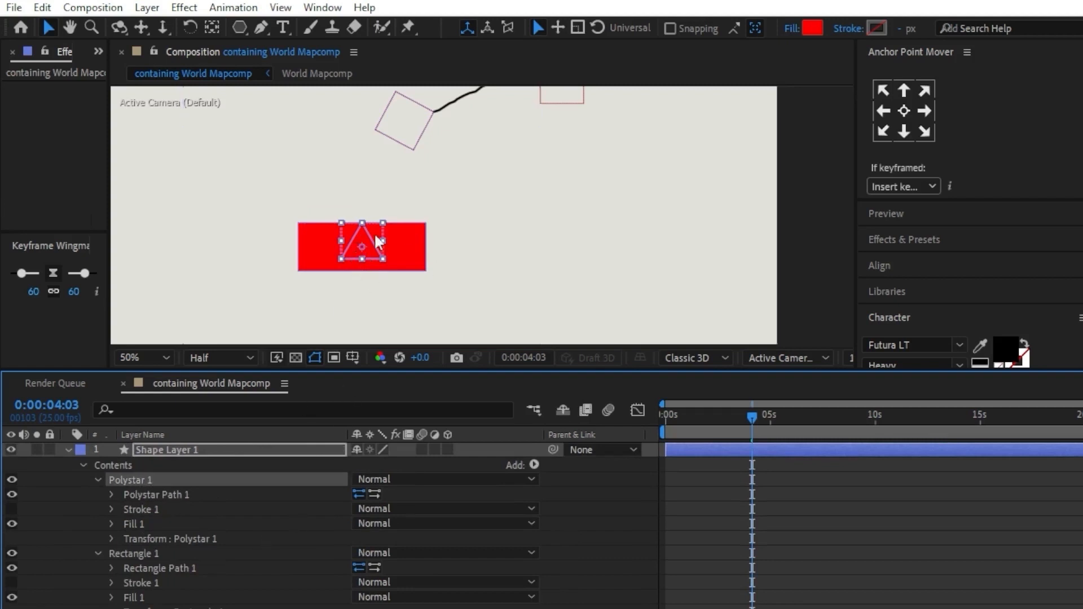
drag(363, 233, 364, 219)
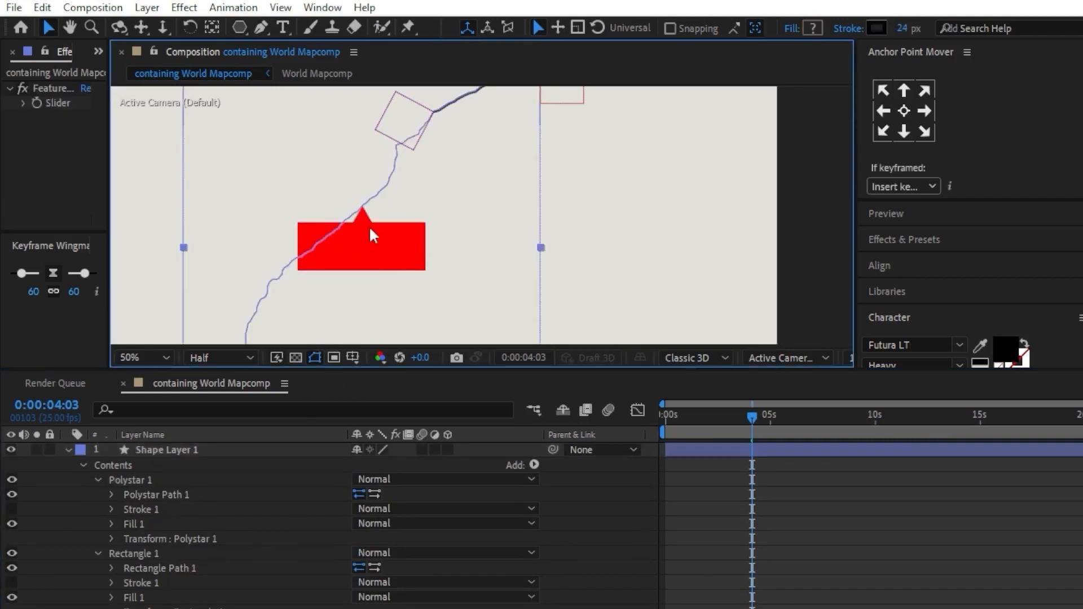
click(656, 233)
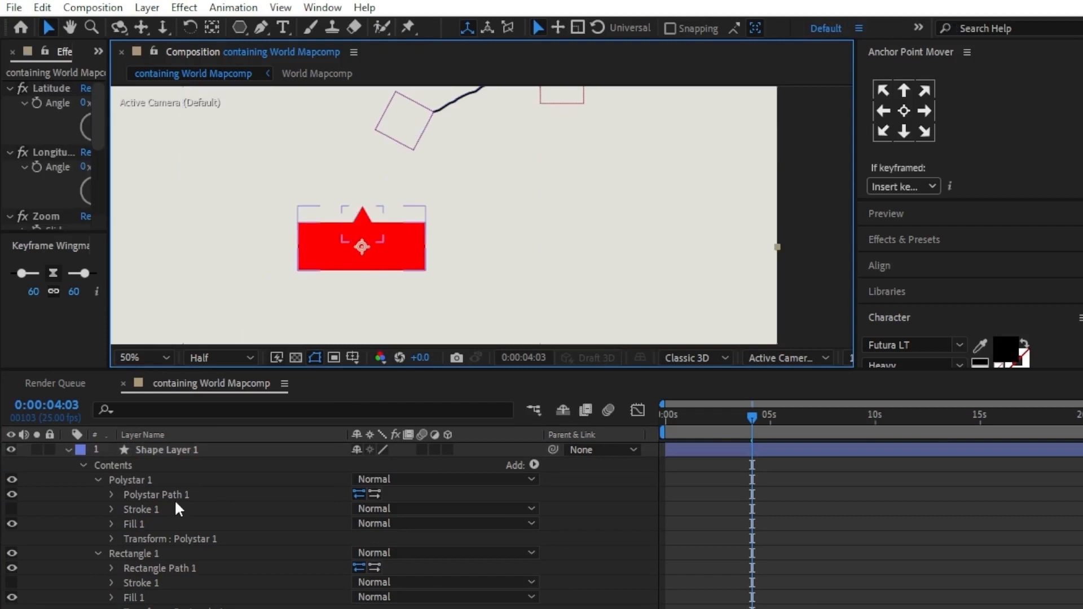
Move Shape Layer 1's anchor point to the tip of the triangle with the Pan Behind tool.
click(69, 449)
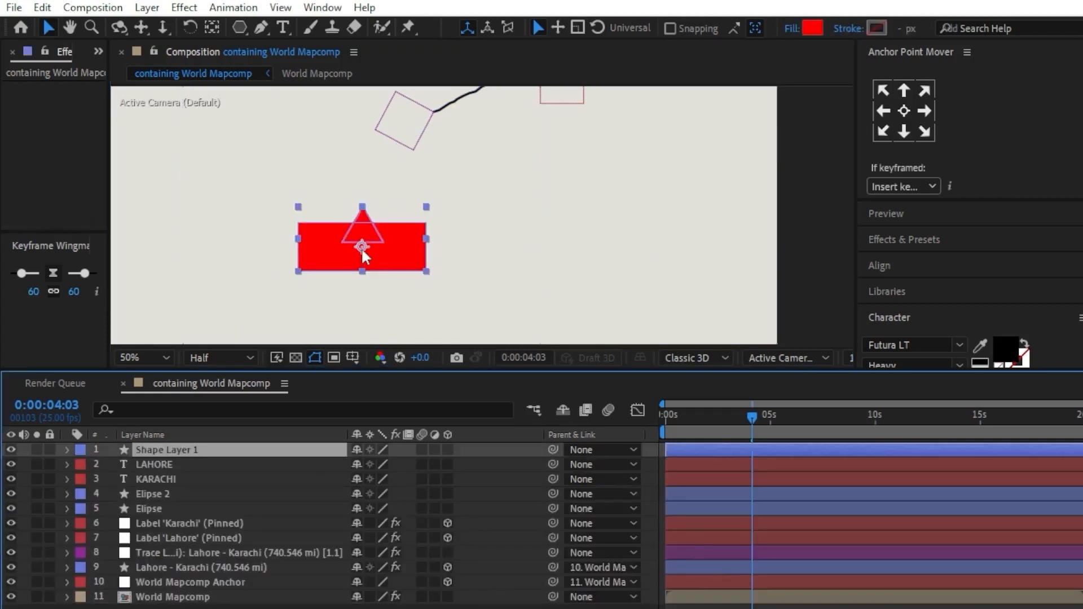
click(212, 28)
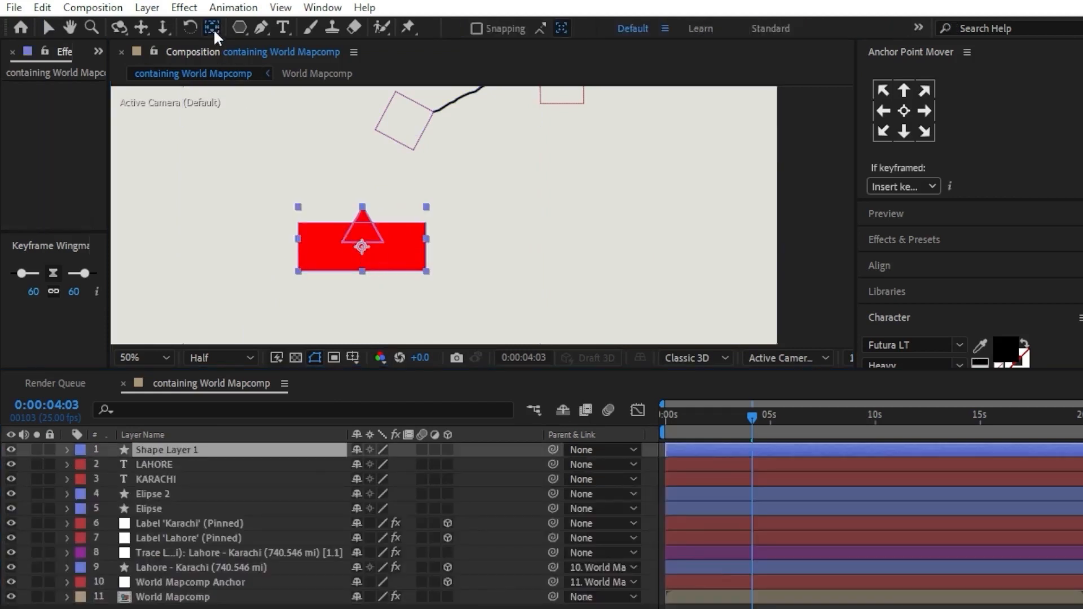
drag(363, 248, 361, 214)
scroll(362, 213, up, 3)
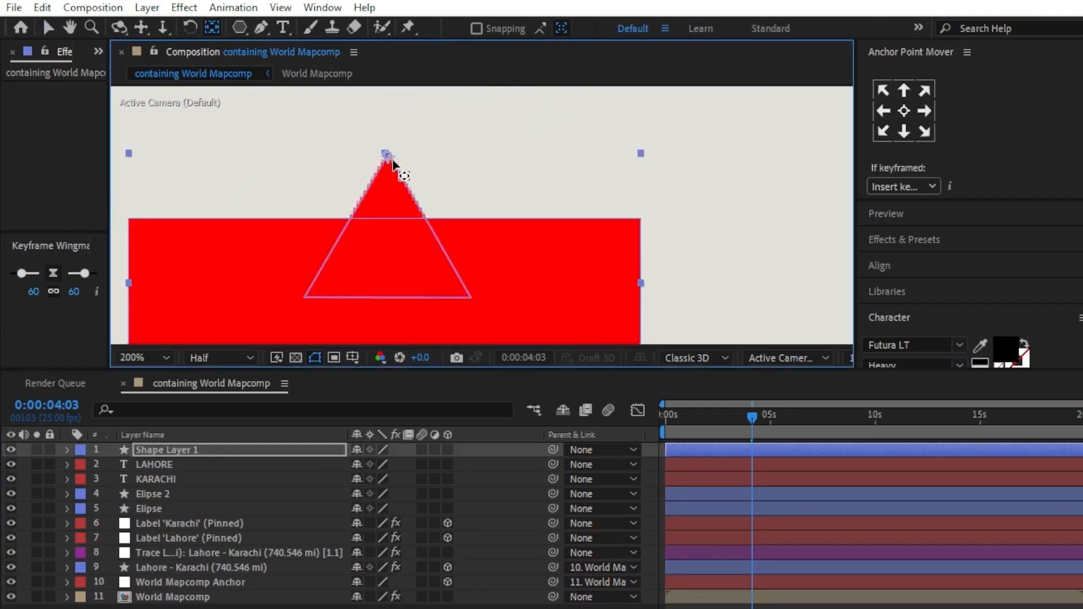
click(48, 28)
Rename Shape Layer 1 as label.
click(182, 449)
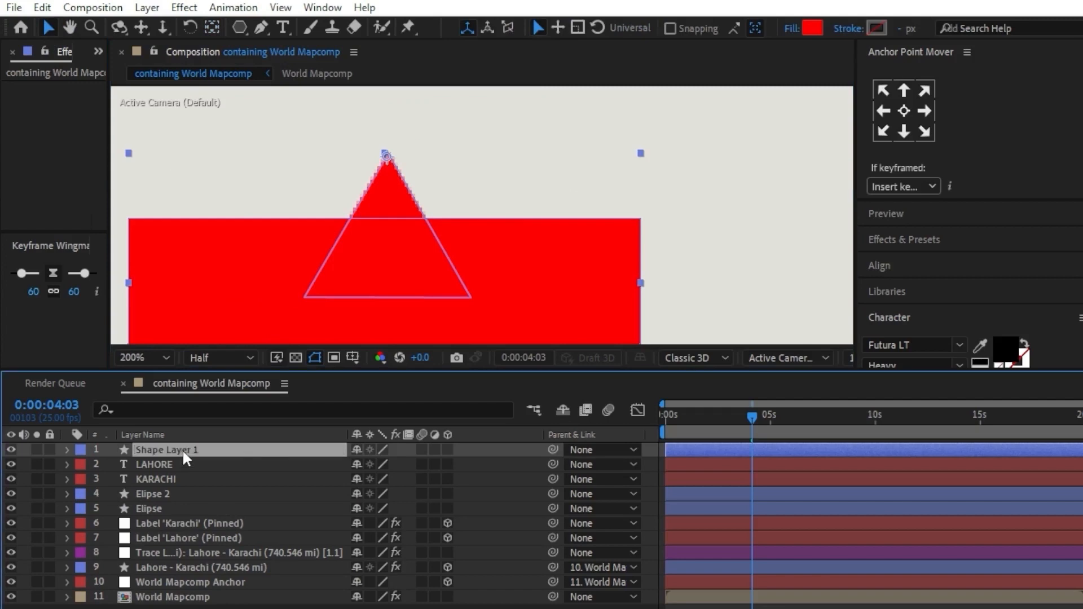
right_click(183, 450)
click(237, 604)
text(label)
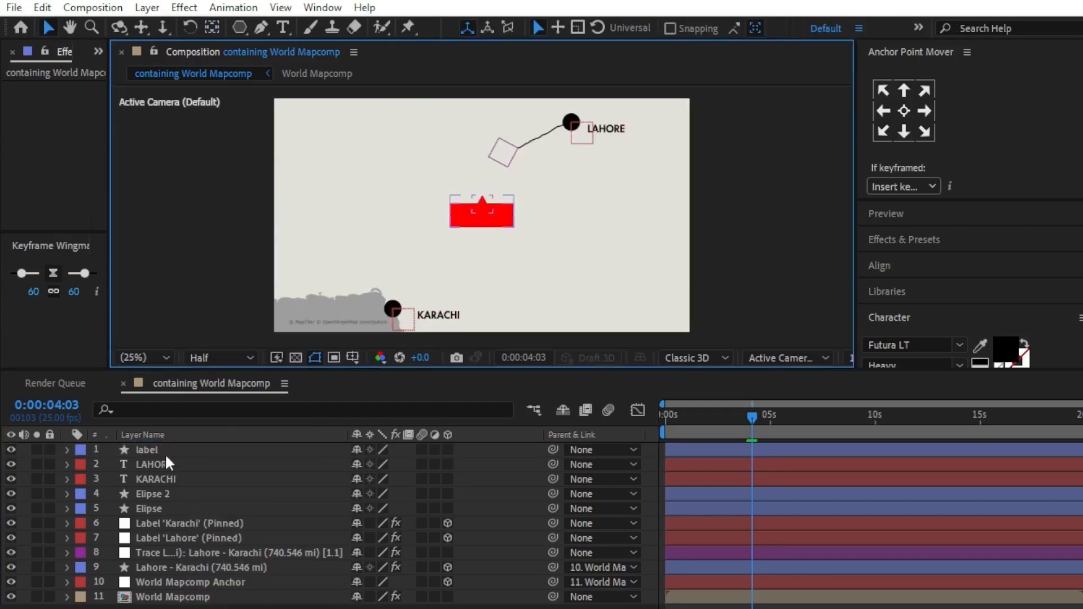
Parent the label layer to the Lahore - Karachi trace null and scrub the timeline to 0:00:05:16.
click(171, 450)
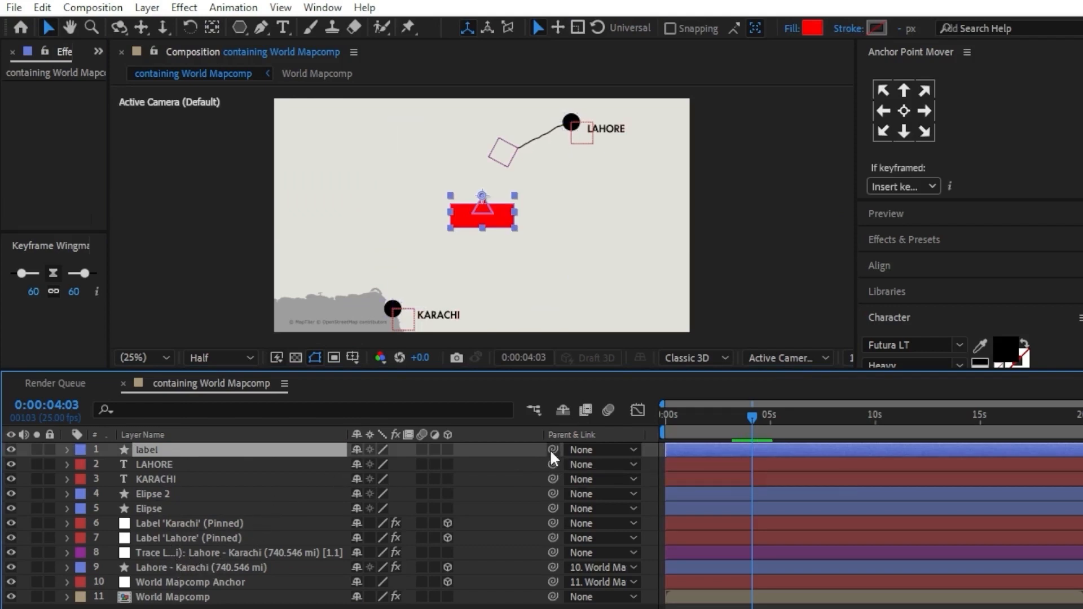
mouse_move(552, 449)
mouse_down()
mouse_move(499, 476)
mouse_move(179, 547)
mouse_up()
mouse_move(715, 415)
mouse_down()
mouse_move(706, 415)
mouse_move(940, 421)
mouse_move(784, 423)
mouse_up()
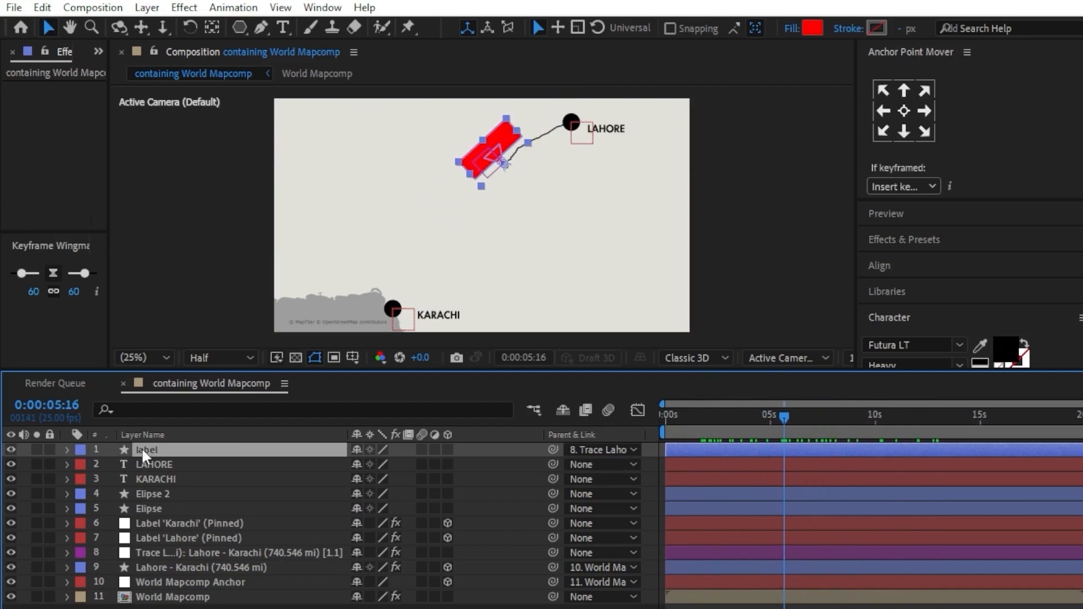
Set the label layer's rotation to -120° and check its orientation at 0:00:01:07.
key(r)
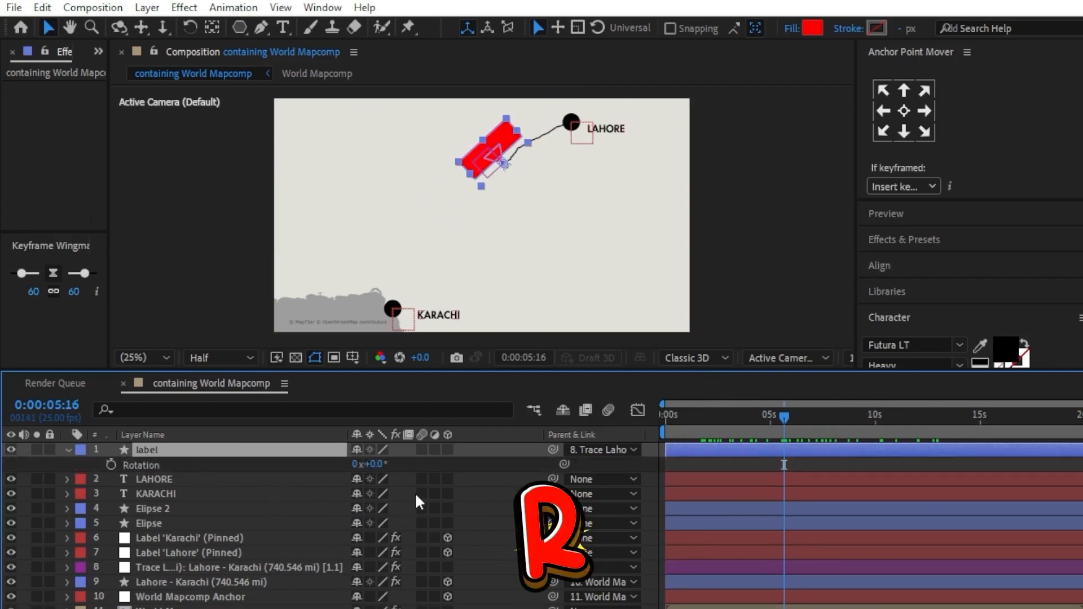
drag(377, 465, 271, 464)
click(689, 421)
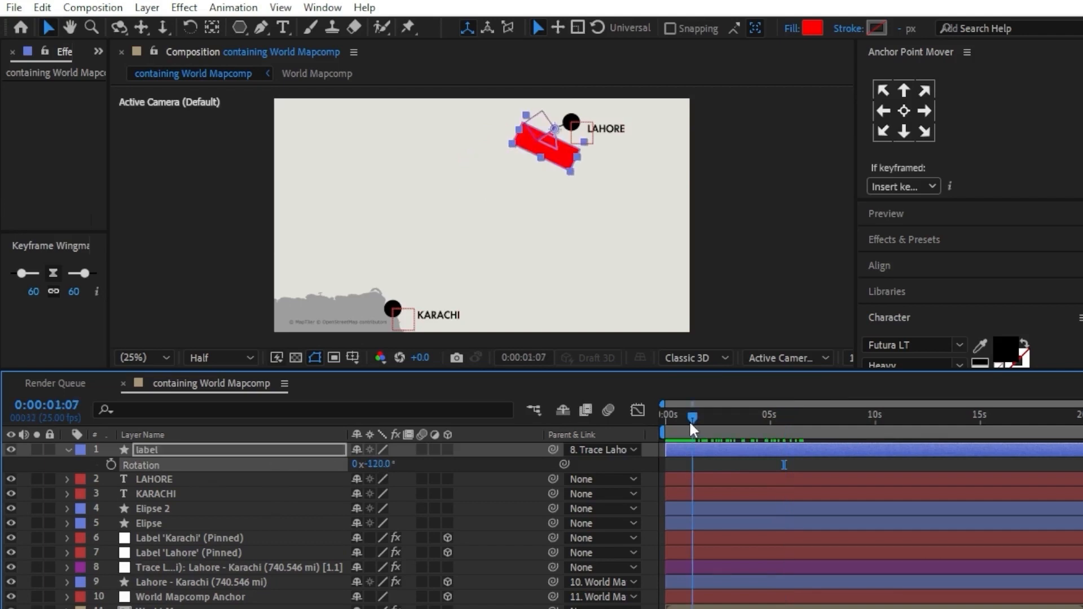
click(67, 450)
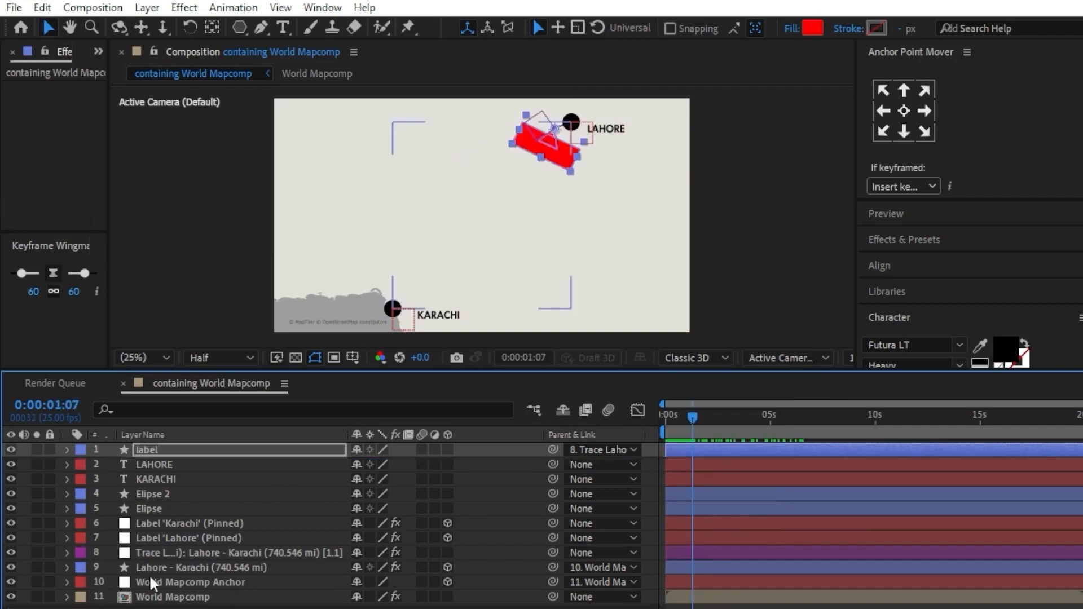
Apply Easy Ease to both Progress keyframes of the Lahore - Karachi trace null.
click(157, 553)
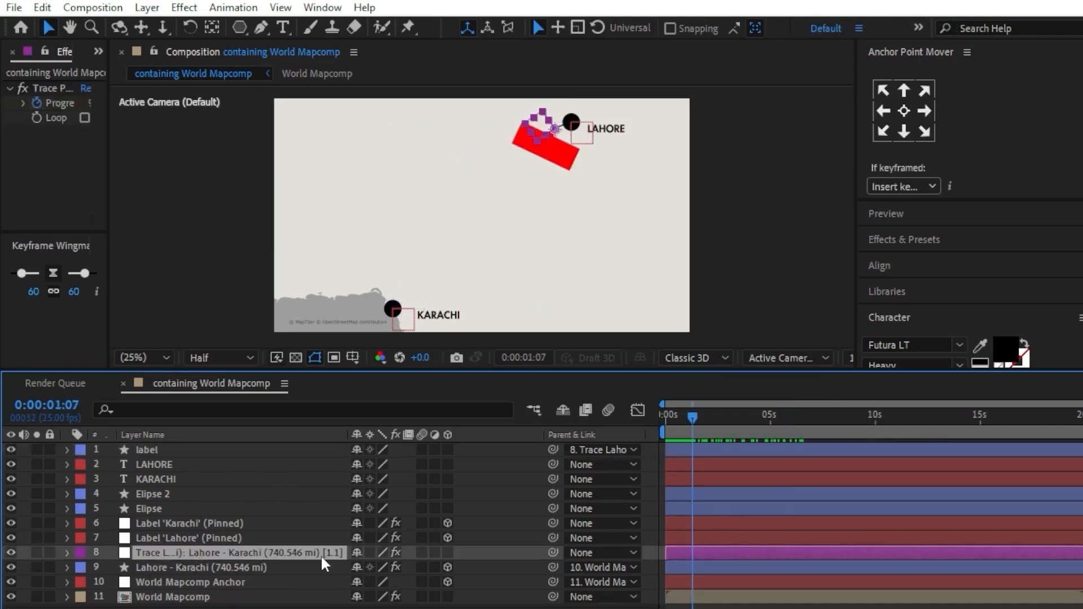
key(u)
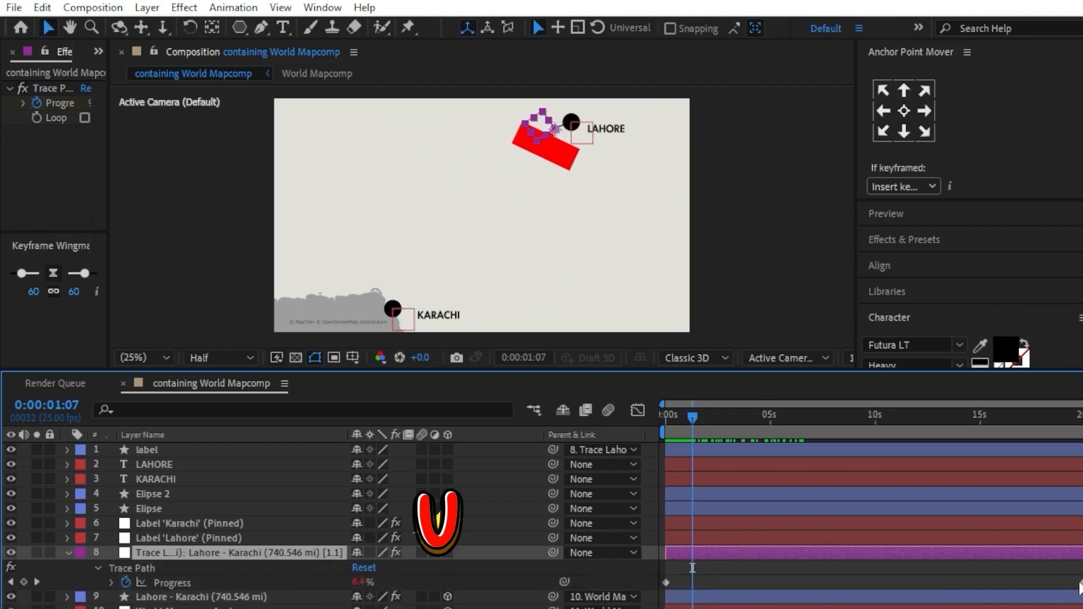
click(1080, 583)
click(1080, 583)
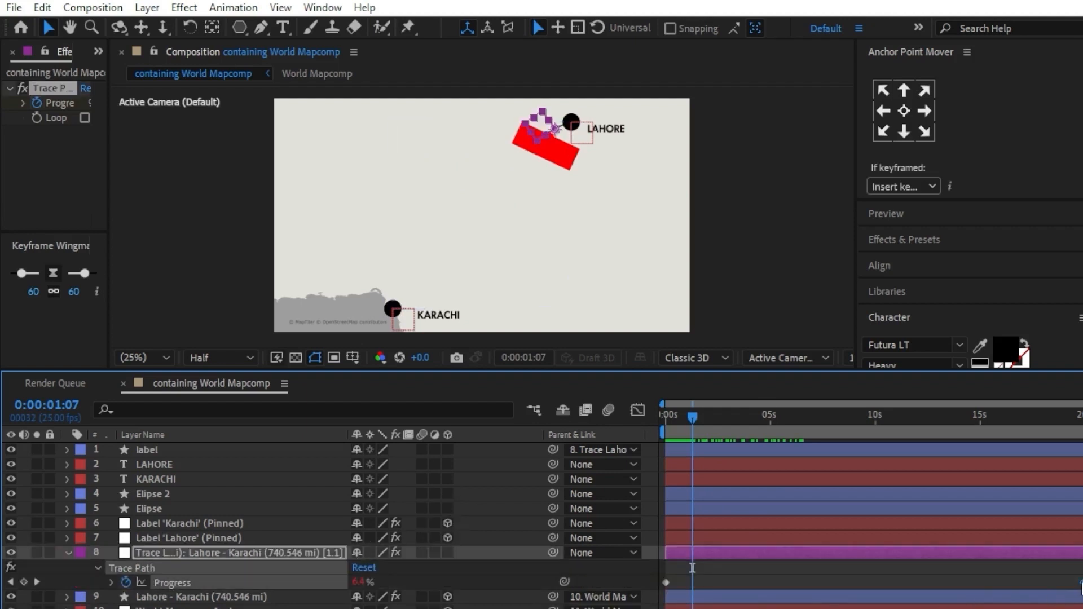
key(F9)
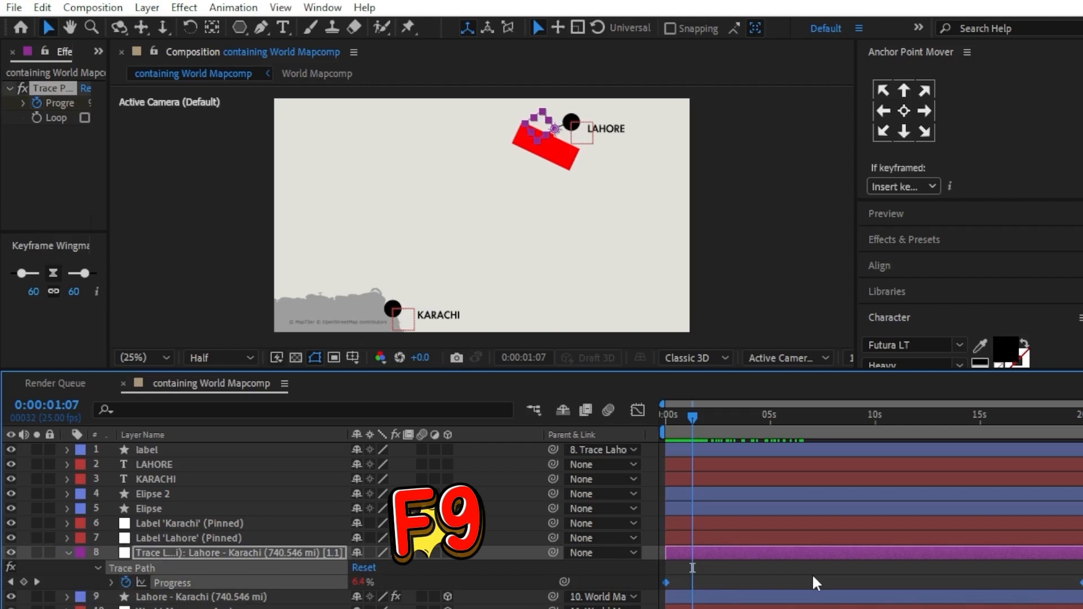
key(u)
Scrub to 0:00:05:03, examine the red label close up and check the distance in the route layer's name.
mouse_move(693, 419)
mouse_down()
mouse_move(673, 419)
mouse_move(945, 421)
mouse_move(772, 448)
mouse_up()
scroll(498, 176, up, 3)
key(h)
drag(590, 159, 537, 280)
key(v)
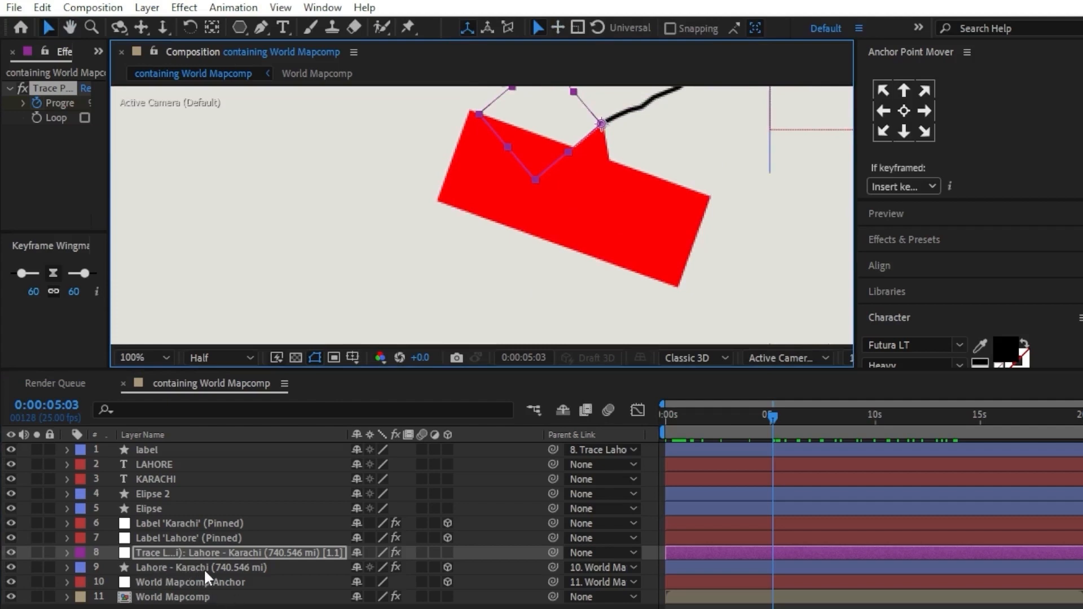
click(204, 568)
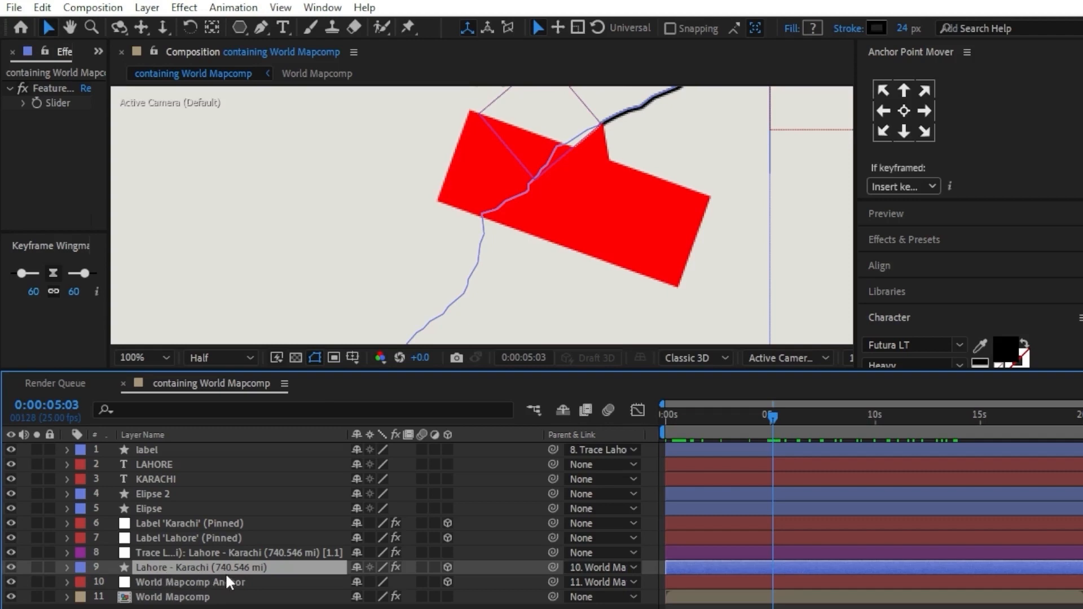
key(F2)
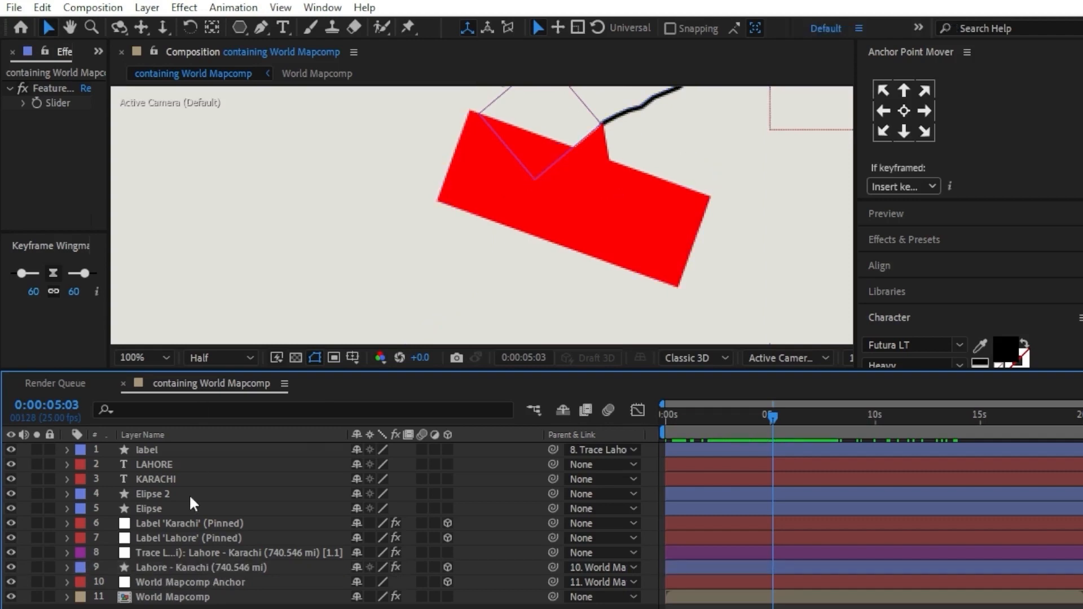
Add a white text layer reading 740 on the red label shape.
click(284, 27)
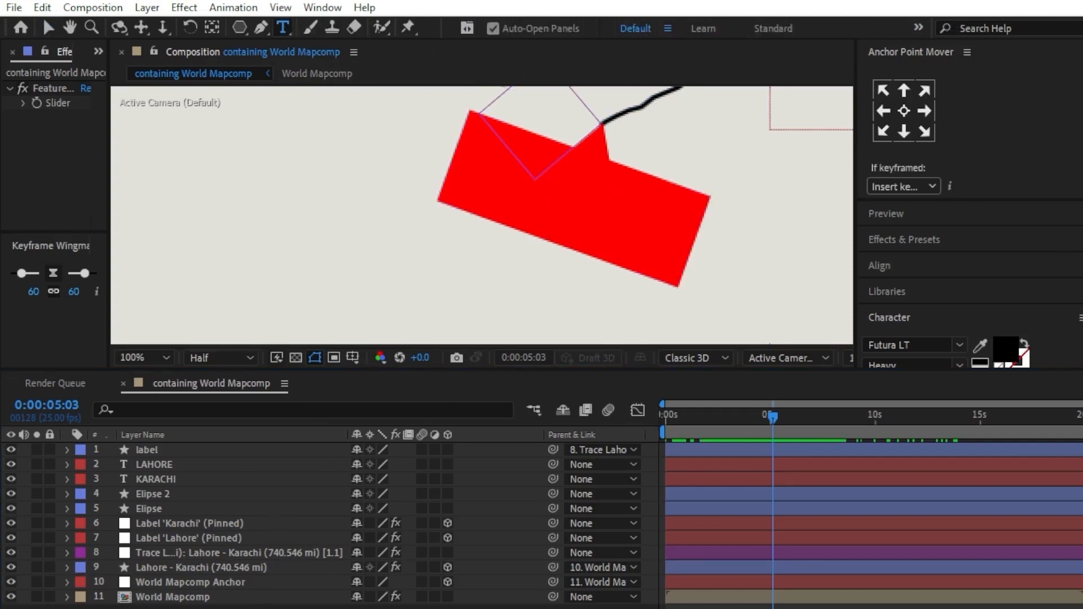
scroll(970, 290, down, 3)
click(1006, 264)
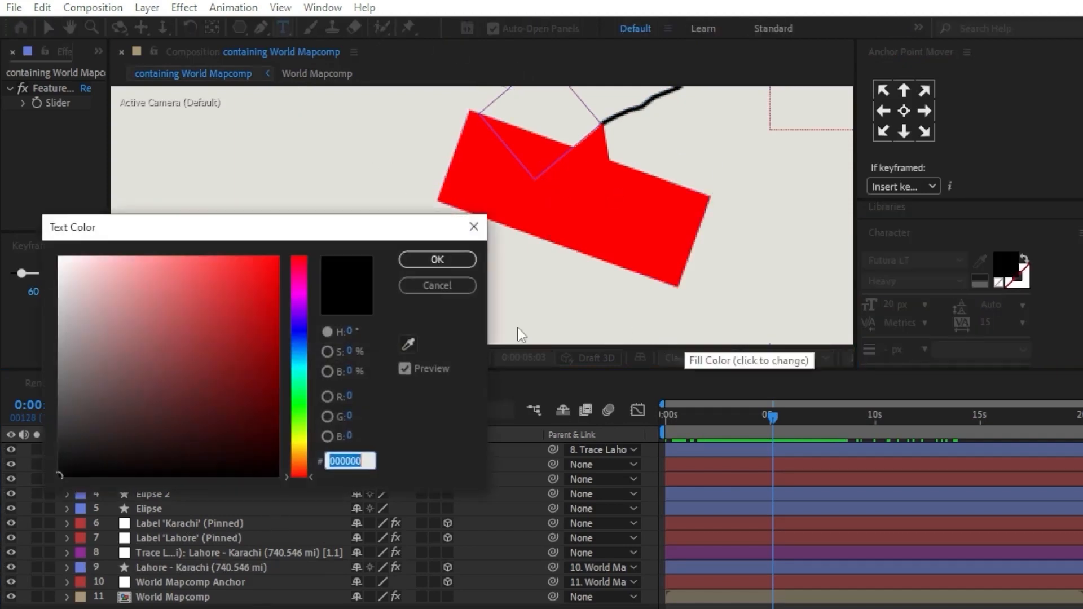
click(63, 259)
click(434, 260)
click(475, 169)
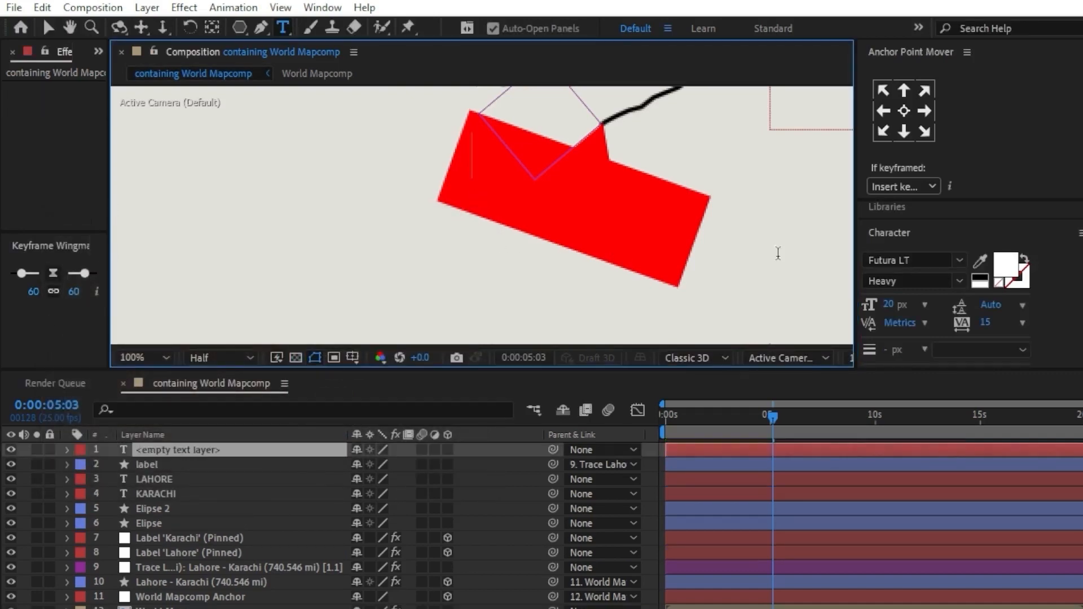
text(740)
click(49, 27)
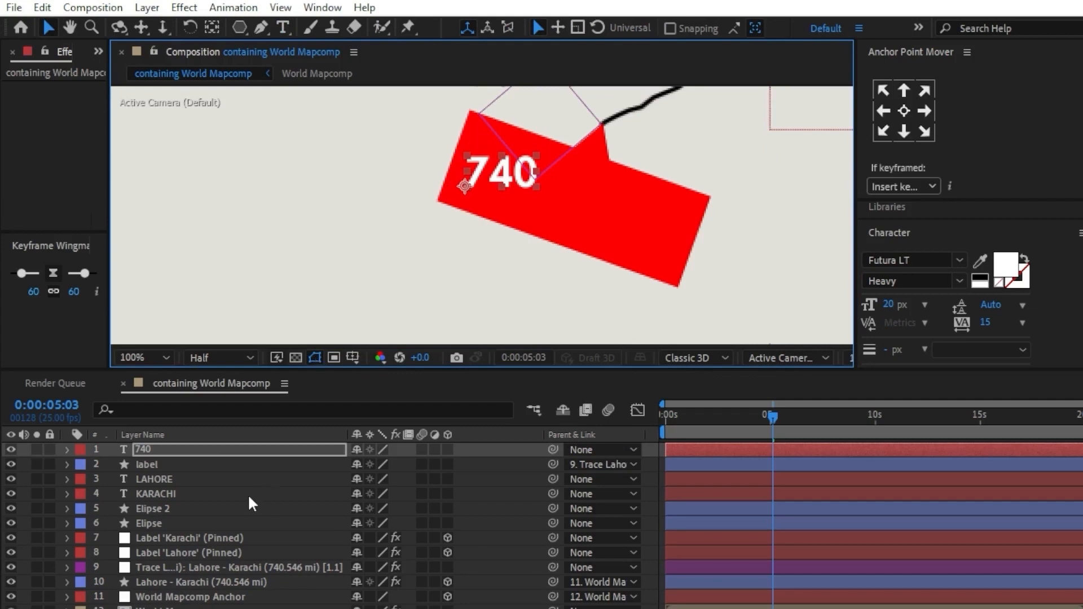
Set the 740 text layer's rotation to 21° to align it with the tilted red label.
key(r)
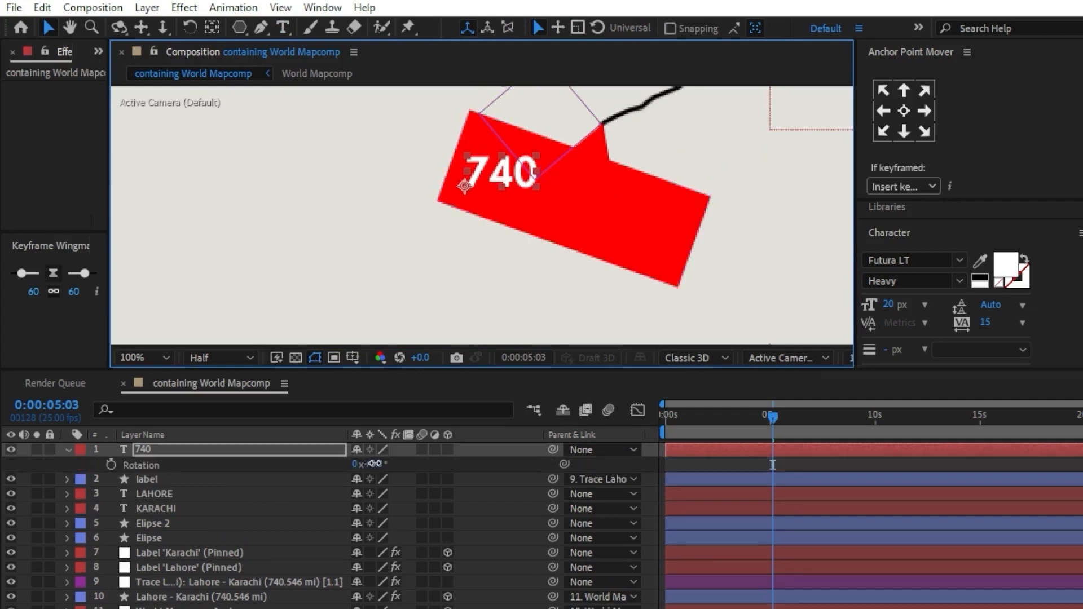
drag(370, 464, 383, 463)
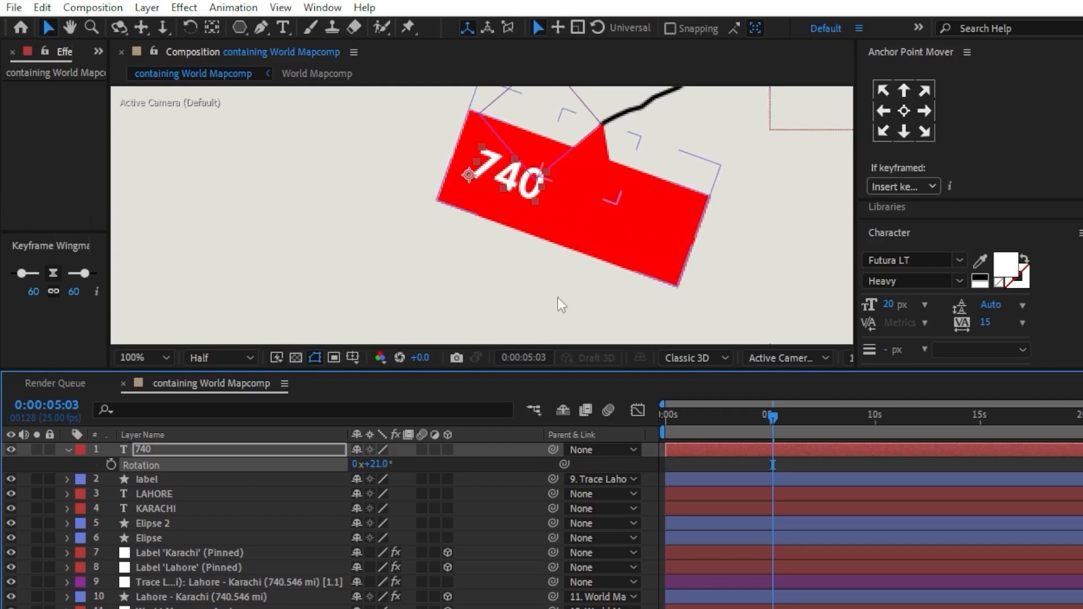
click(68, 450)
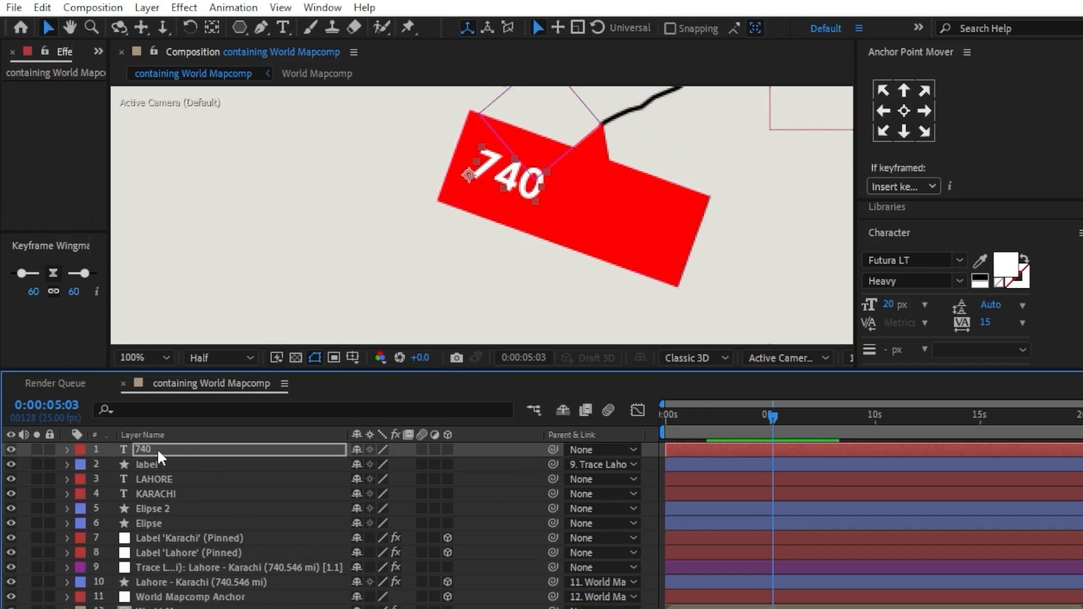
Parent the 740 text layer to the label layer and check how it follows at 0:00:04:22.
drag(553, 449, 171, 462)
mouse_move(773, 421)
mouse_down()
mouse_move(743, 419)
mouse_move(794, 418)
mouse_move(760, 427)
mouse_move(787, 425)
mouse_move(769, 423)
mouse_up()
scroll(601, 236, down, 4)
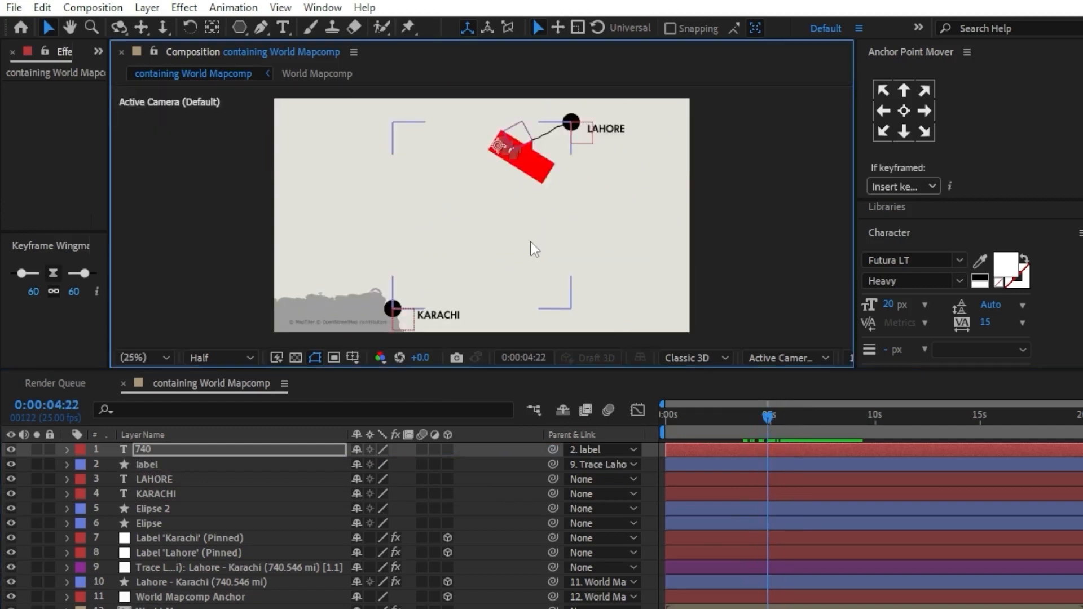
click(322, 233)
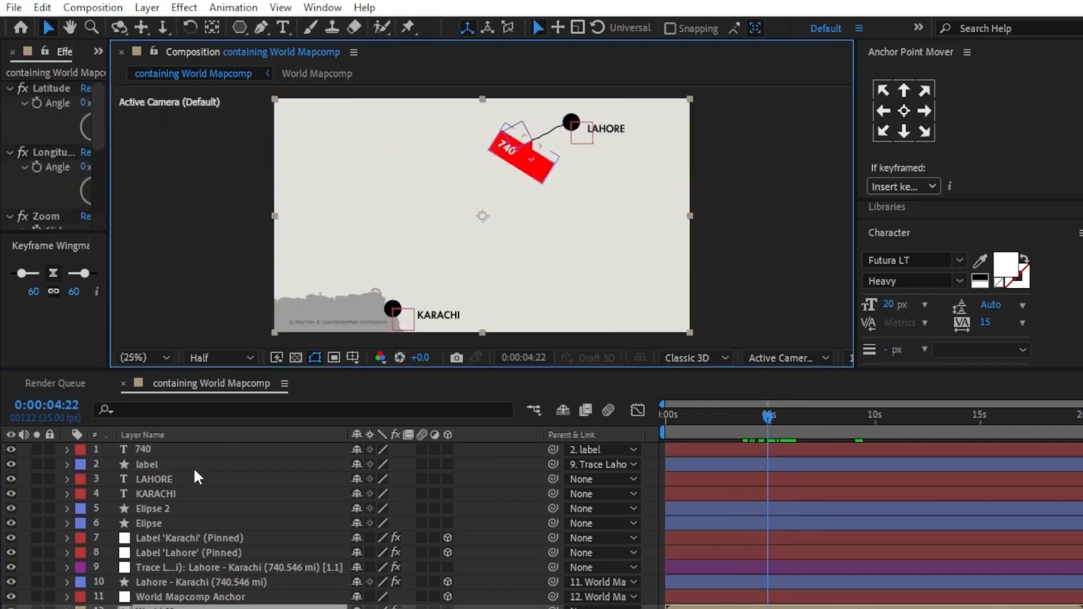
Link the 740 layer's Source Text to the Progress property of the Lahore - Karachi trace null's Trace Path effect.
click(147, 450)
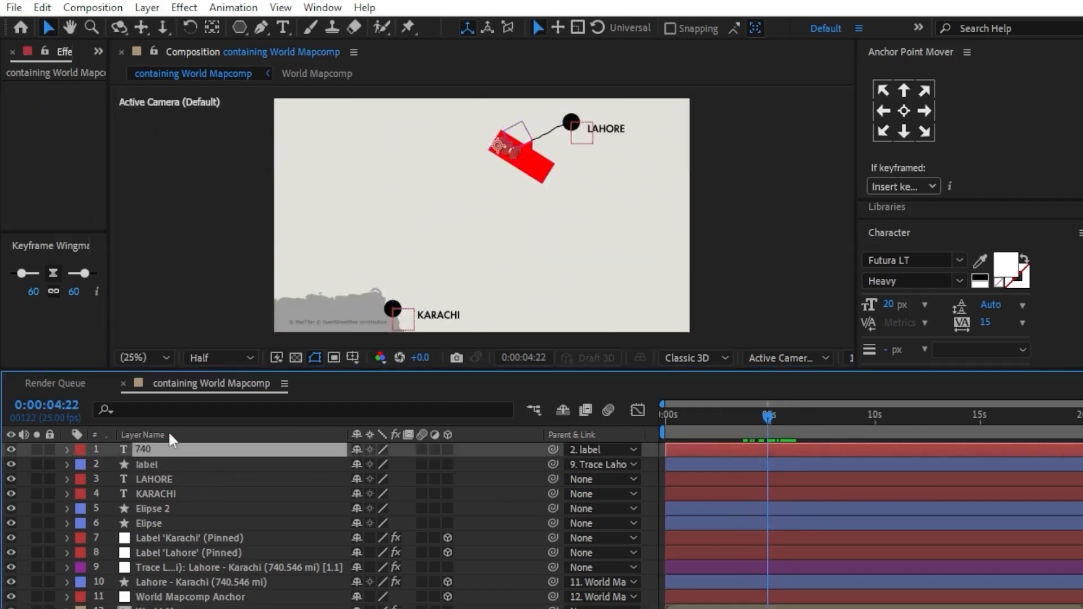
click(160, 405)
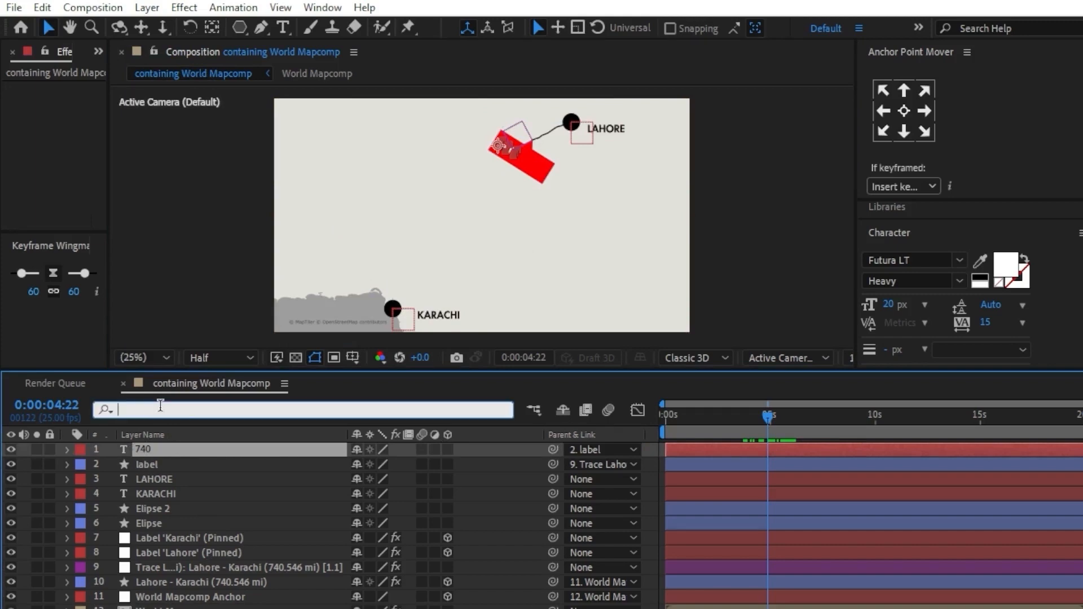
text(sour)
click(170, 480)
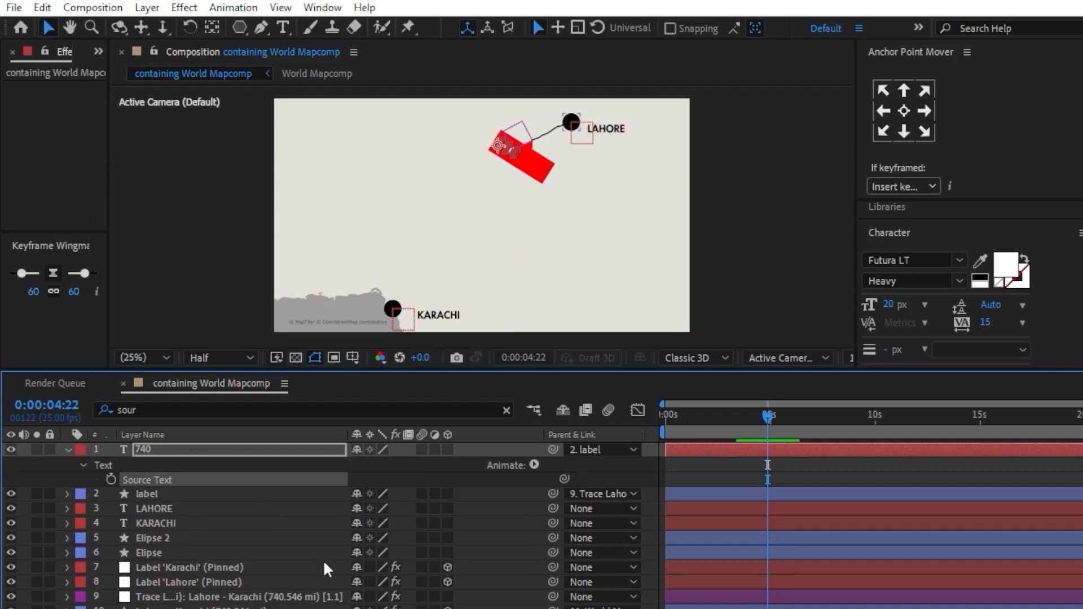
click(164, 596)
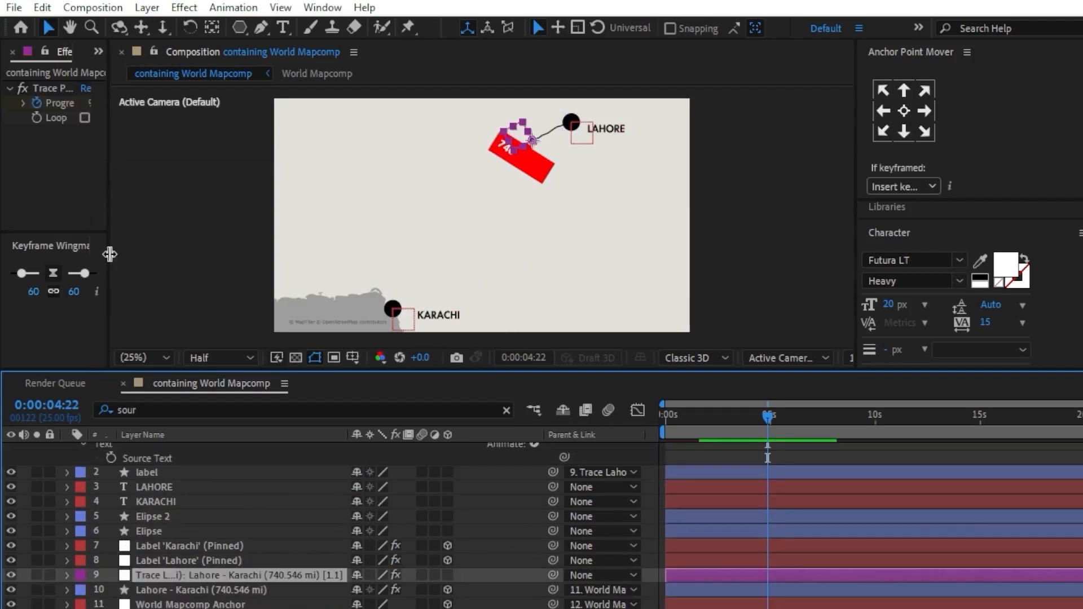
drag(110, 253, 241, 253)
scroll(258, 480, up, 1)
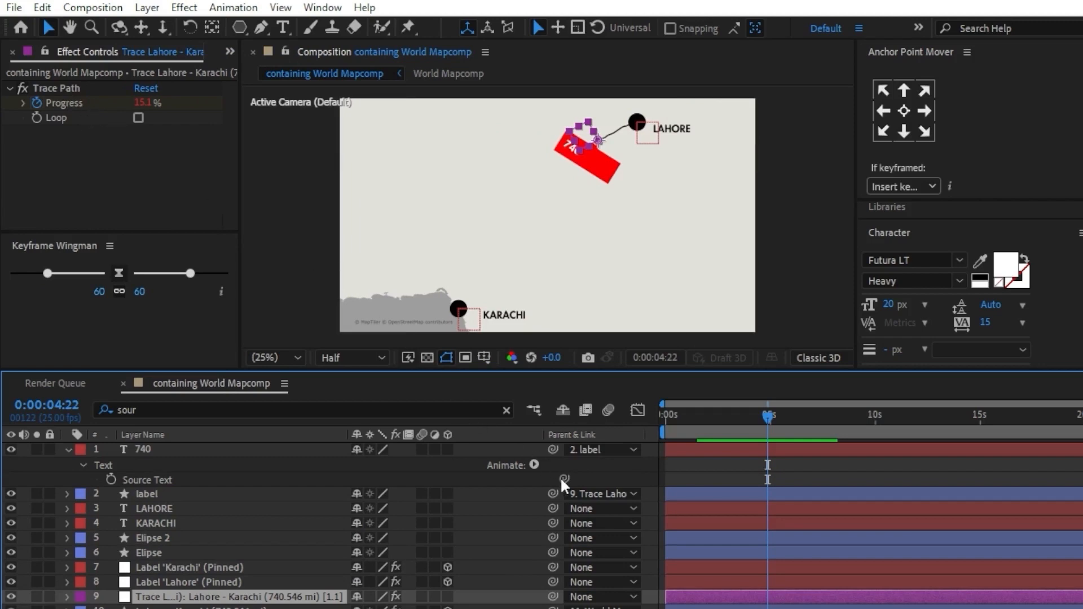
drag(563, 477, 76, 101)
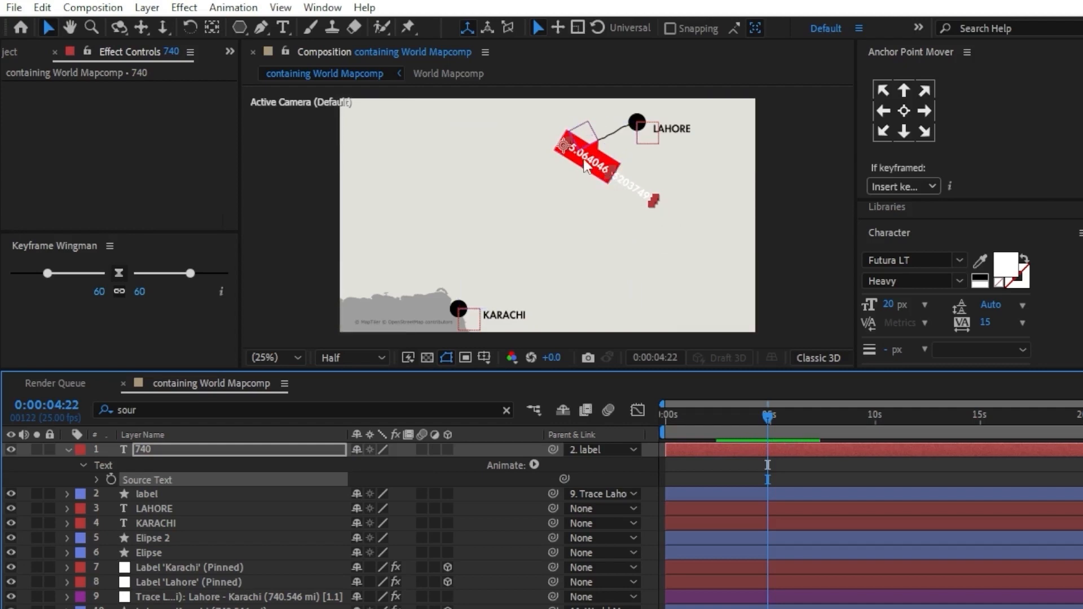
Insert Math.round(value) at the start of the 740 layer's Source Text expression.
scroll(683, 232, up, 2)
key(h)
drag(624, 223, 614, 273)
key(v)
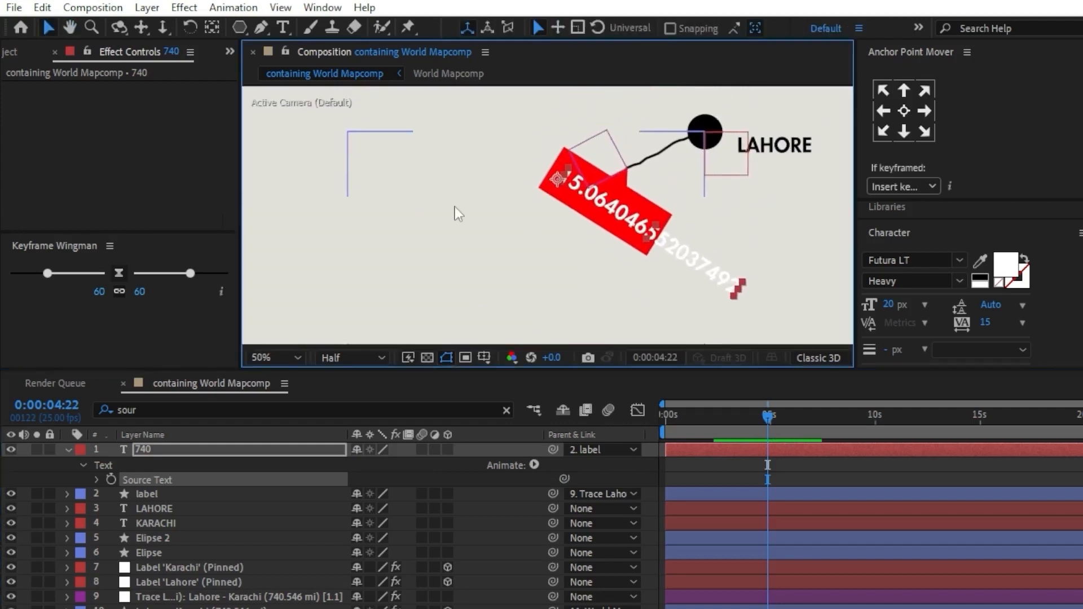
click(317, 178)
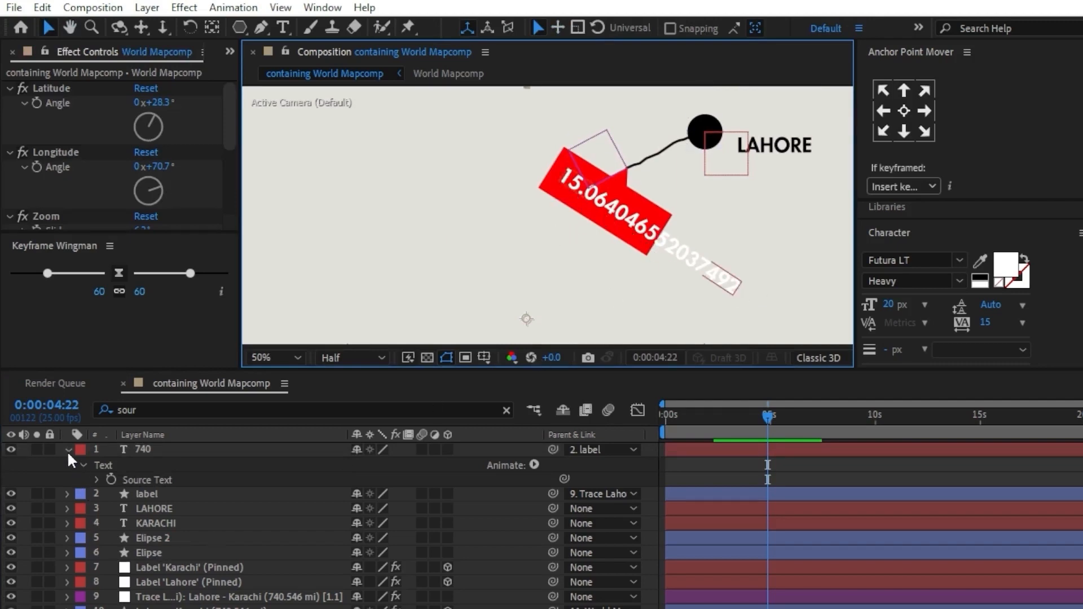
click(97, 479)
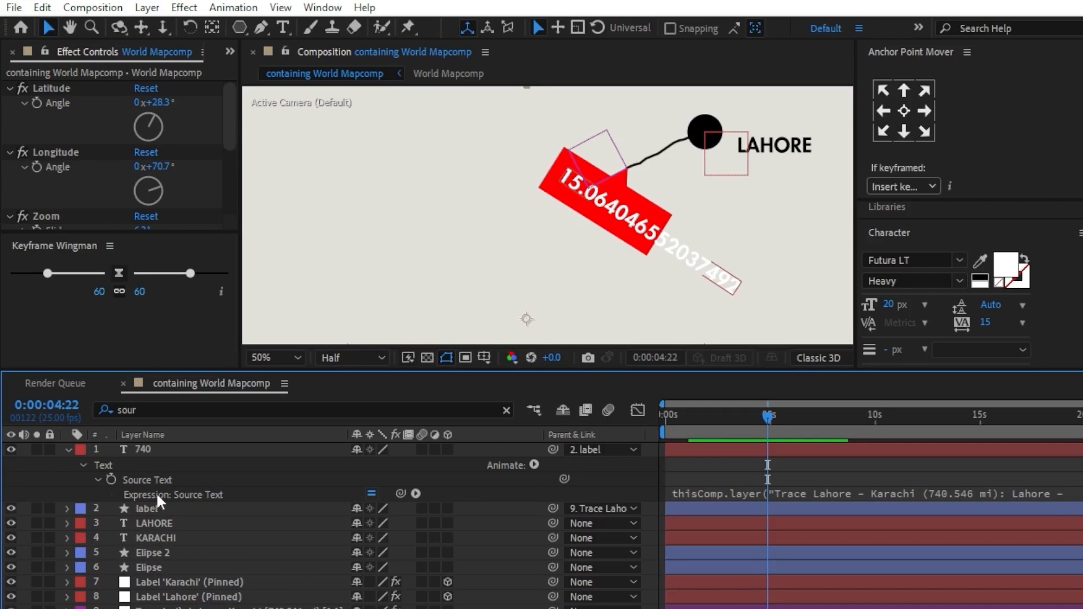
click(715, 493)
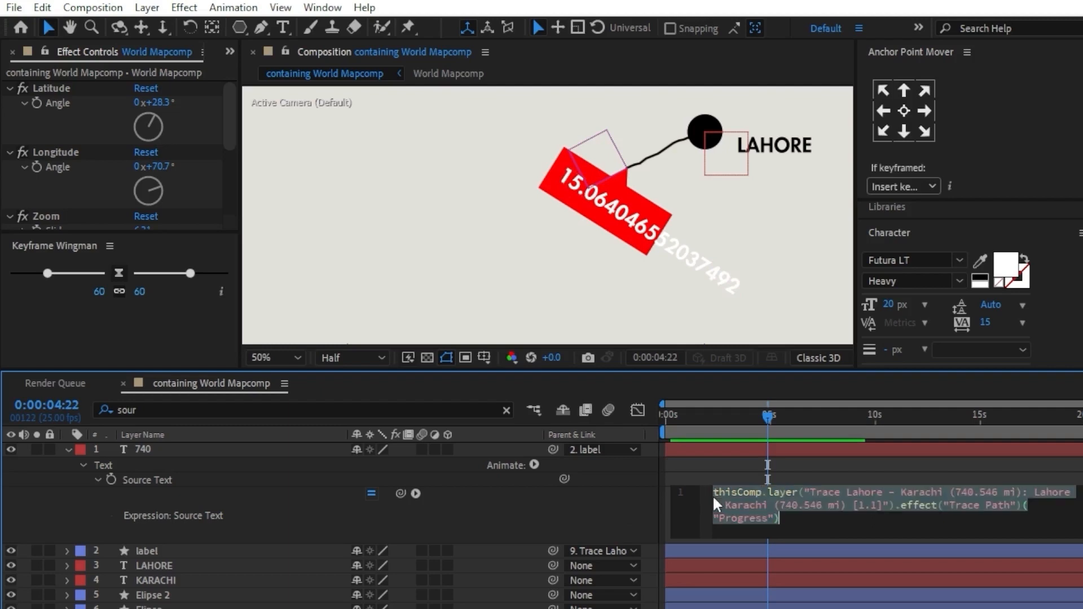
click(415, 495)
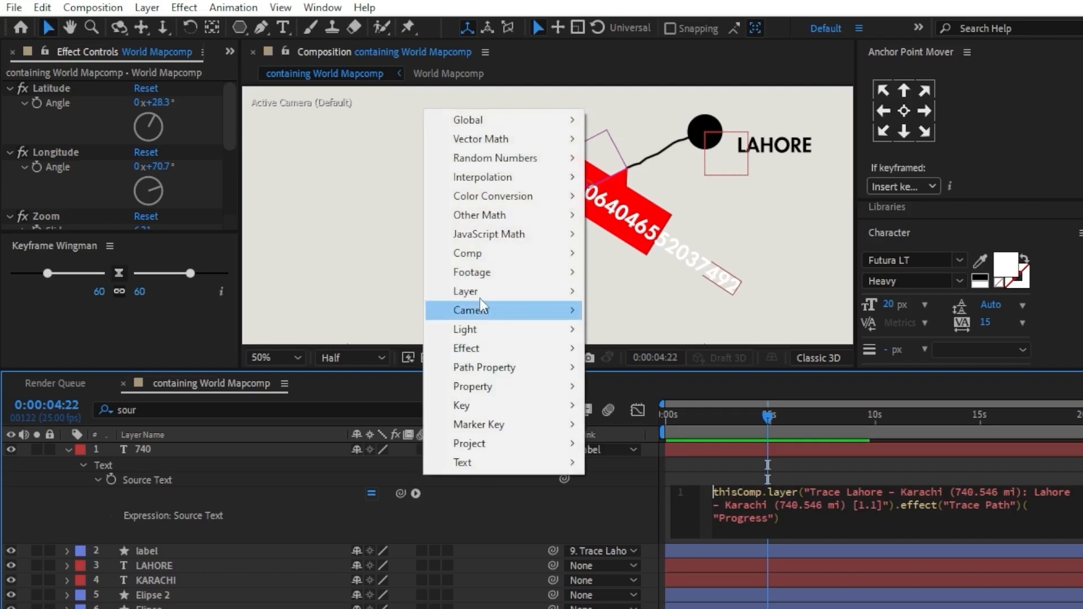
mouse_move(489, 238)
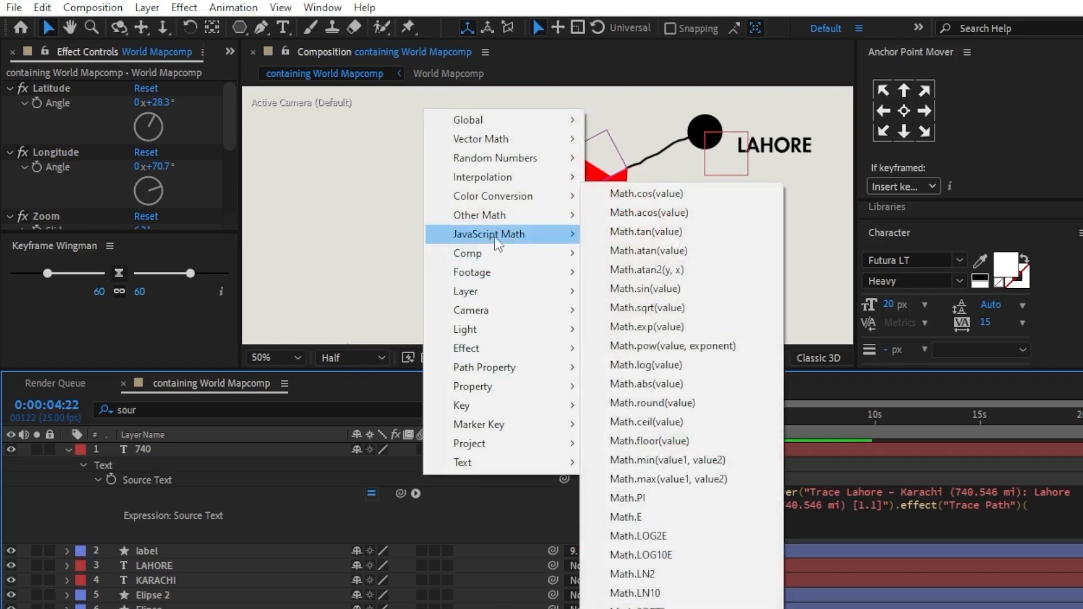
click(647, 411)
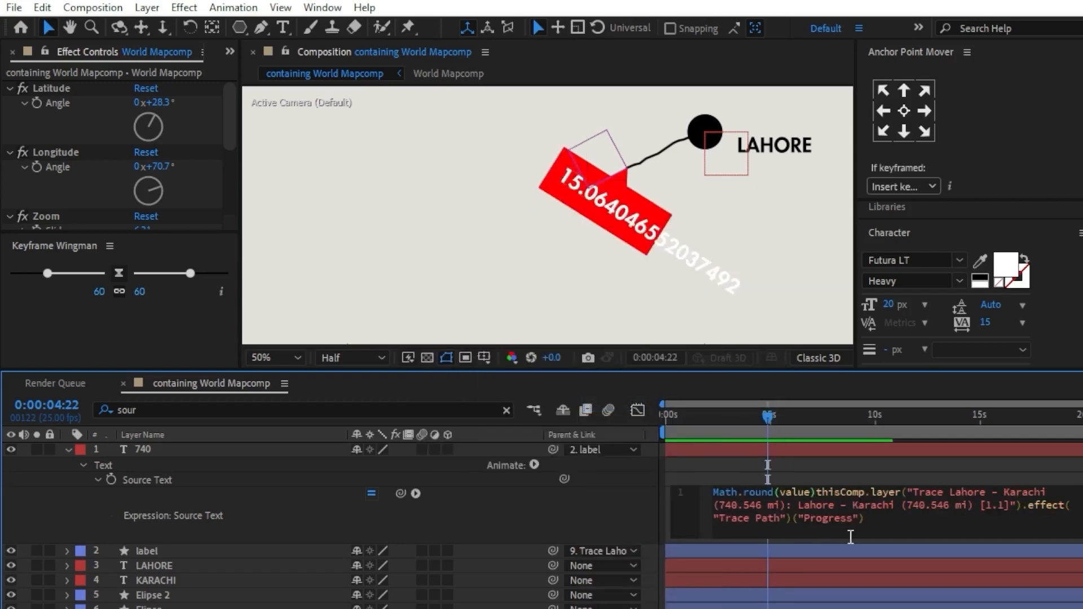
Enclose the Trace Path Progress reference in Math.round's parentheses instead of value, commit the expression and check the number at 0:00:04:06.
key(BackSpace)
key(BackSpace)
key(BackSpace)
key(BackSpace)
key(BackSpace)
key(BackSpace)
key(BackSpace)
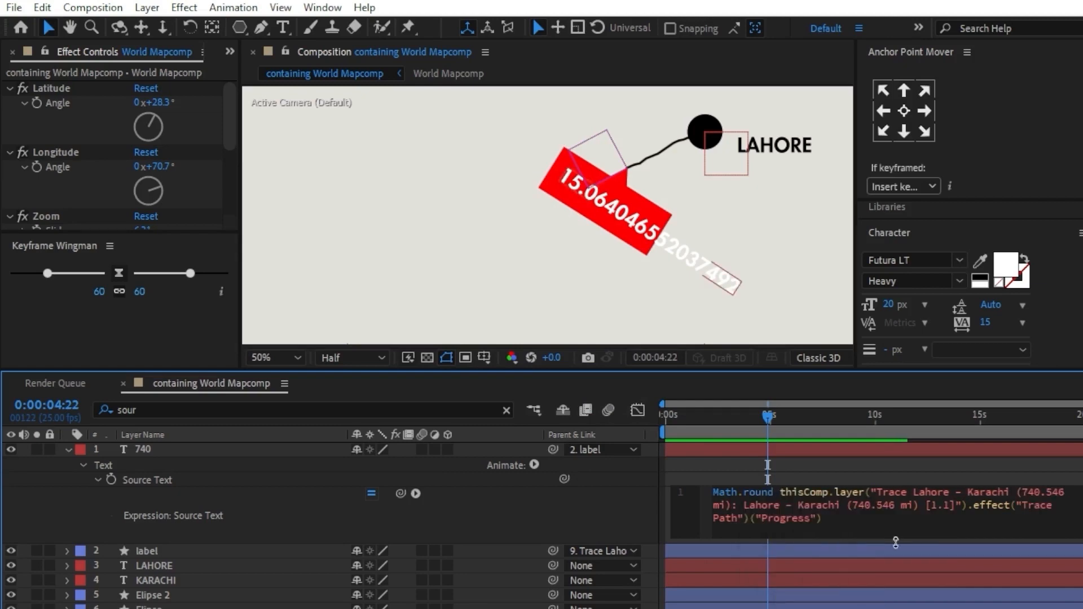
text(()
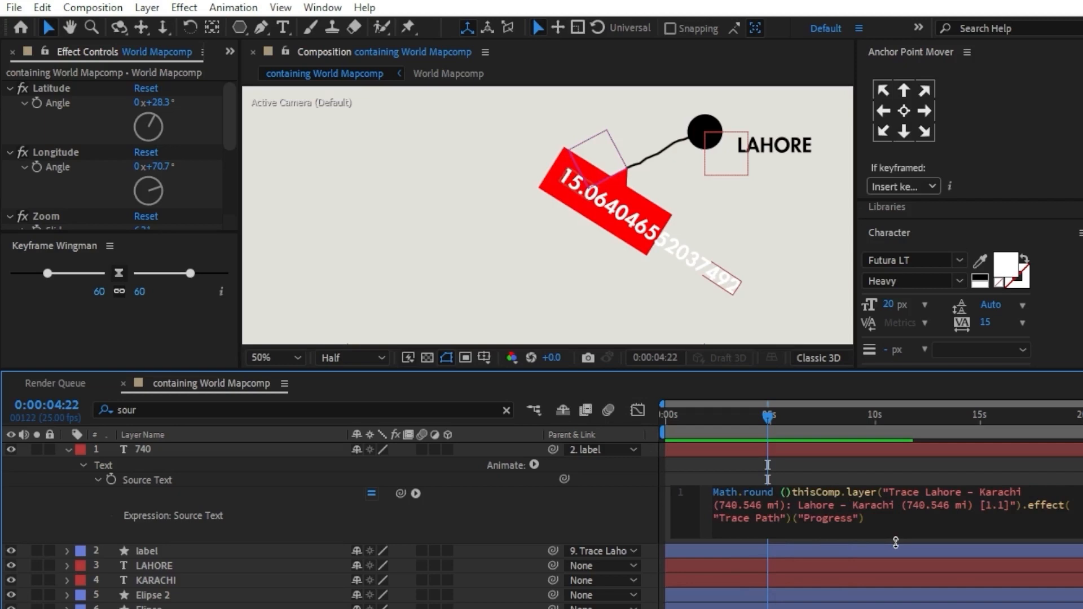
key(Delete)
click(869, 537)
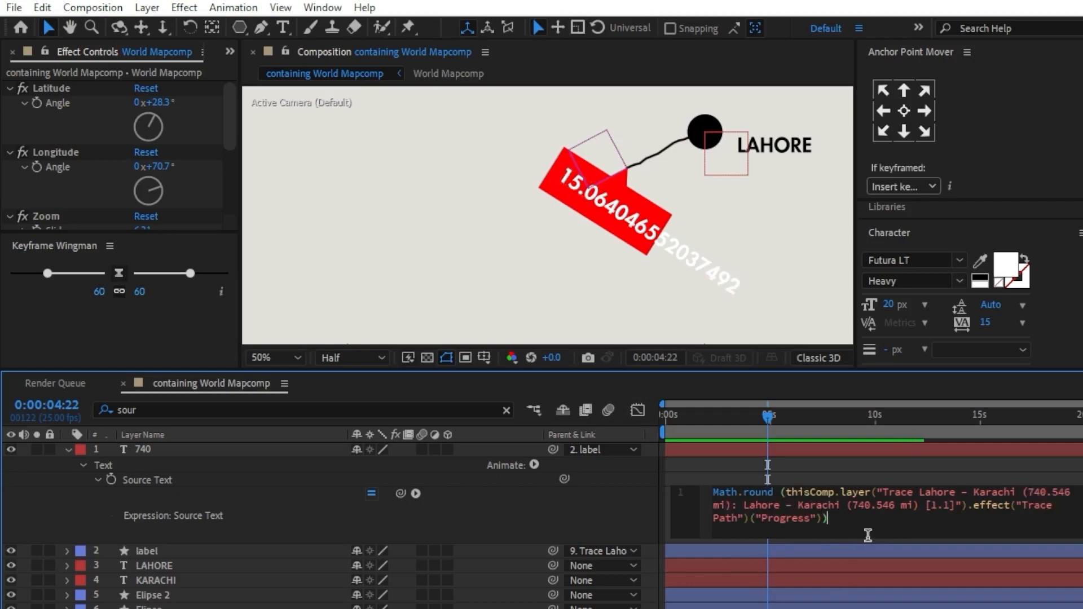
click(849, 581)
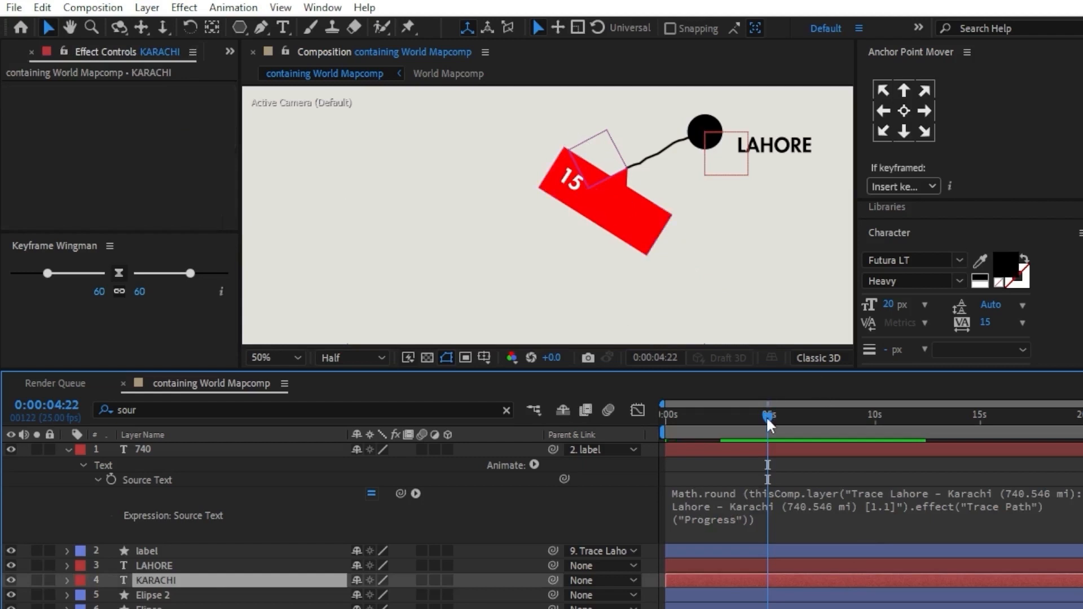
mouse_move(766, 415)
mouse_down()
mouse_move(659, 424)
mouse_move(755, 425)
mouse_move(846, 444)
mouse_move(755, 473)
mouse_up()
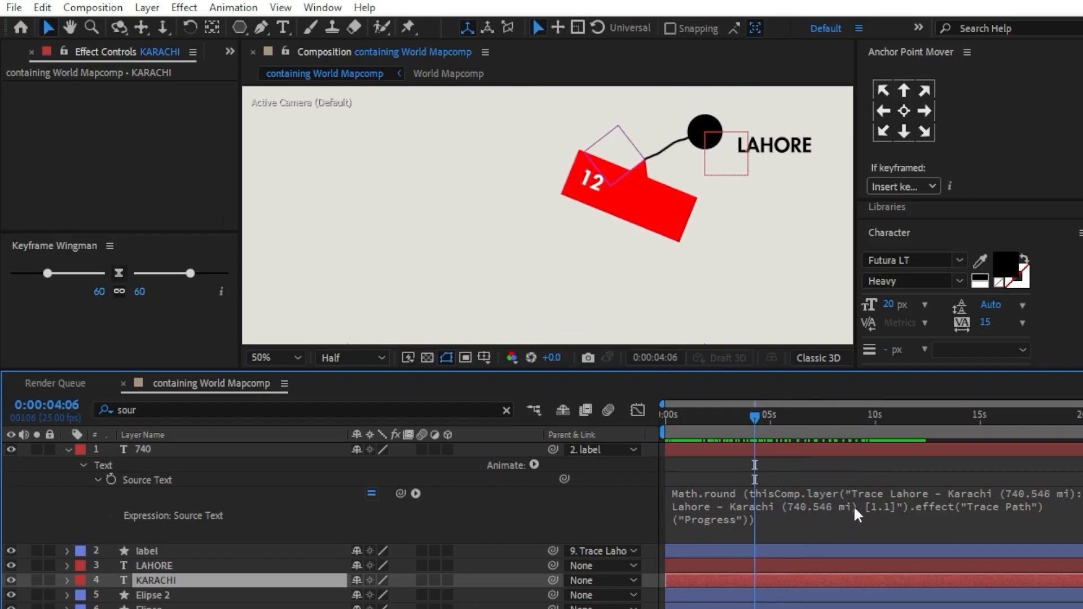
text(In this yout)
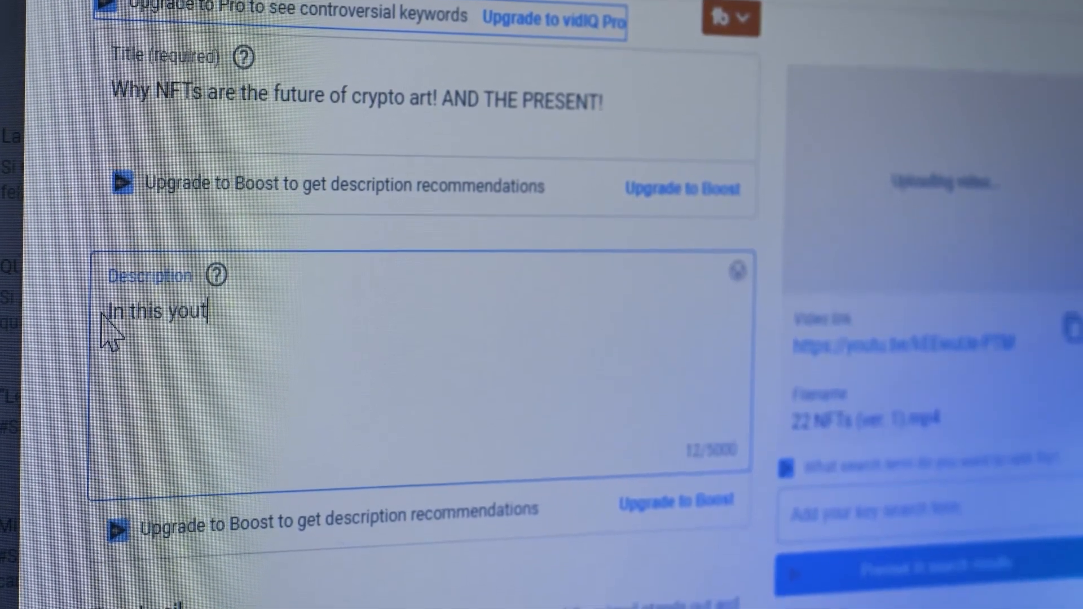
text(ube video we)
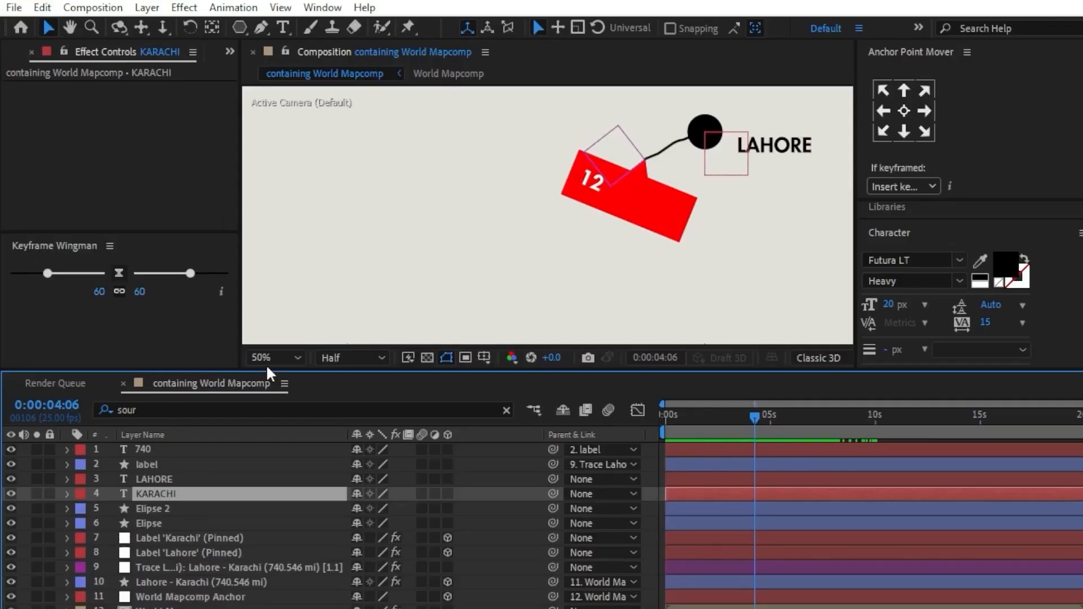
Add a white text layer reading Miles beside the number on the red label, rotated 22°.
drag(266, 367, 270, 354)
click(281, 345)
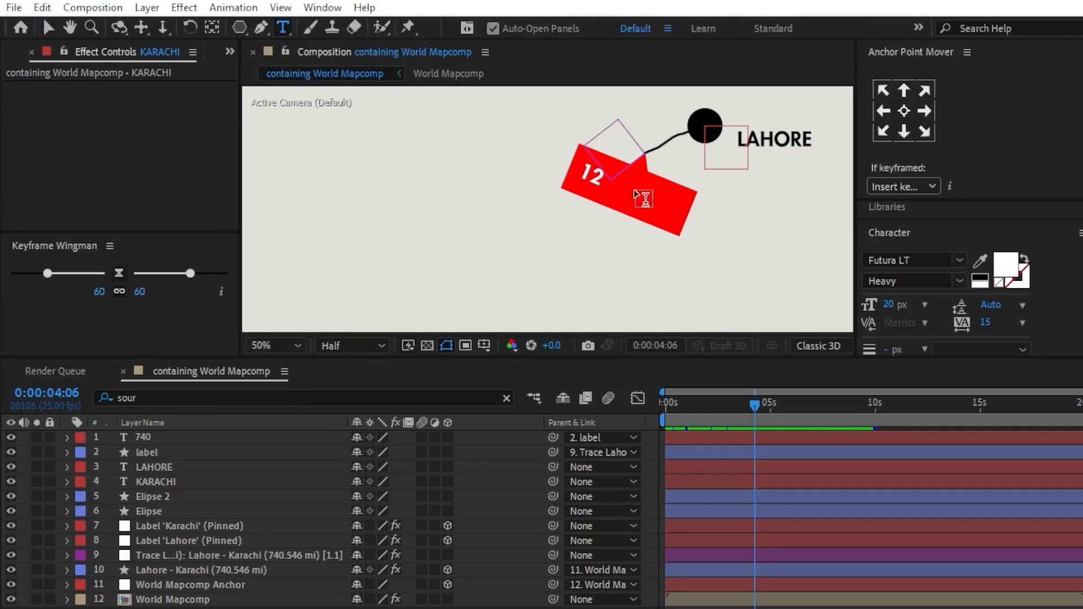
click(645, 197)
text(Miles)
click(49, 27)
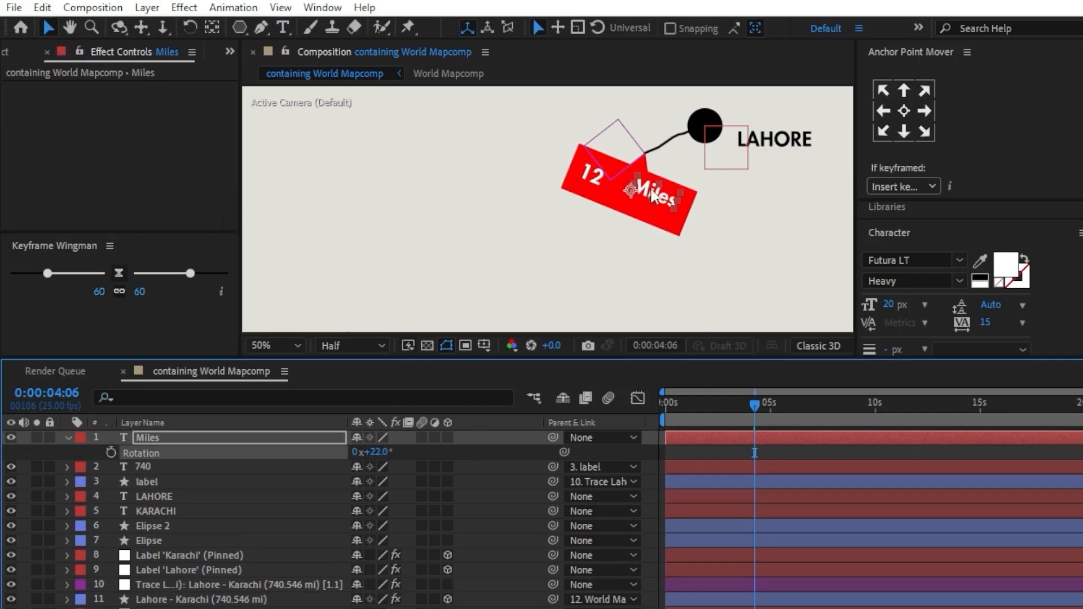
drag(650, 189, 655, 197)
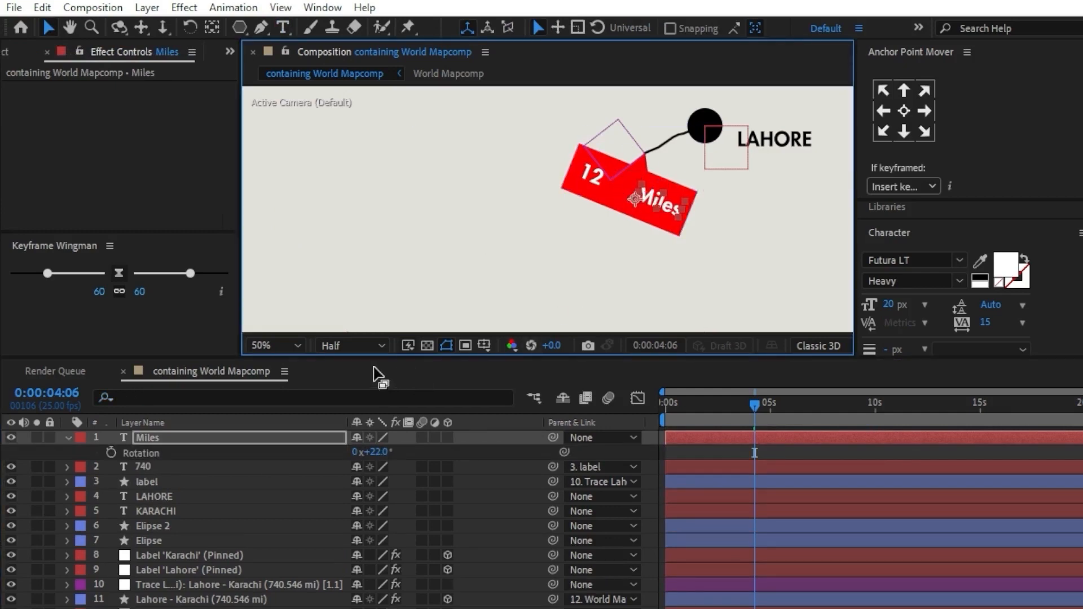
Parent the Miles text layer to the label layer.
click(290, 346)
click(289, 50)
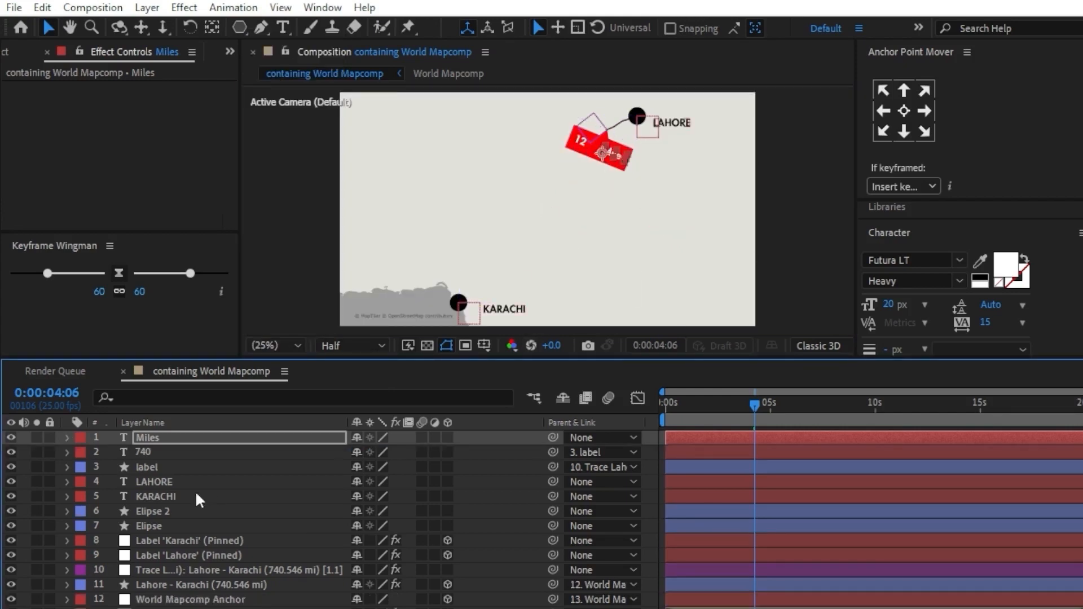
drag(553, 437, 177, 468)
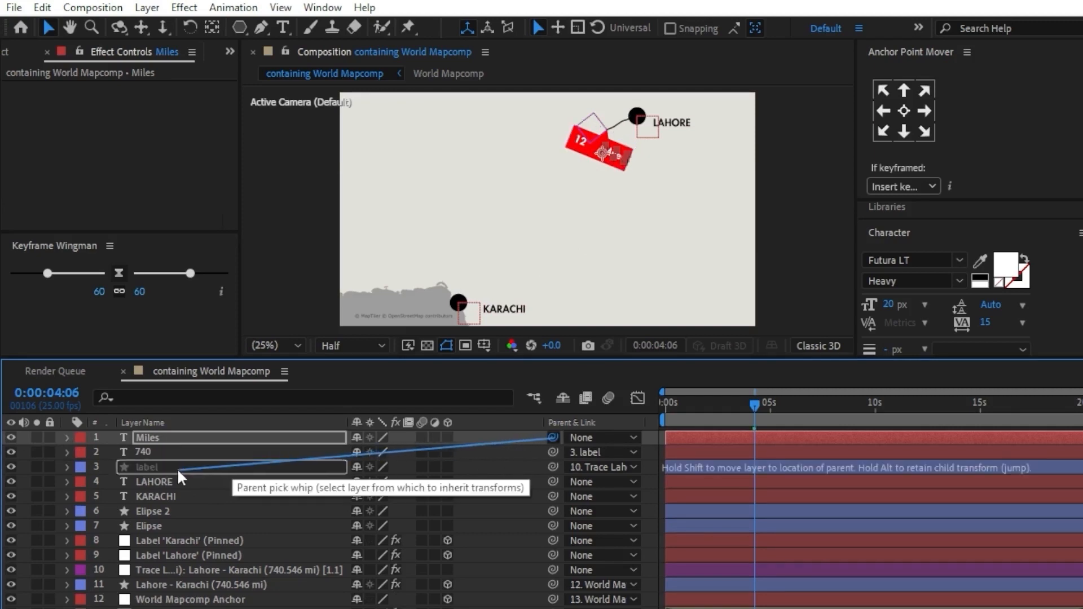
At 0:00:15:24, scale the Miles text to 124% and move it closer to the number on the red label.
click(723, 252)
drag(683, 404, 1000, 451)
scroll(457, 341, up, 4)
click(148, 438)
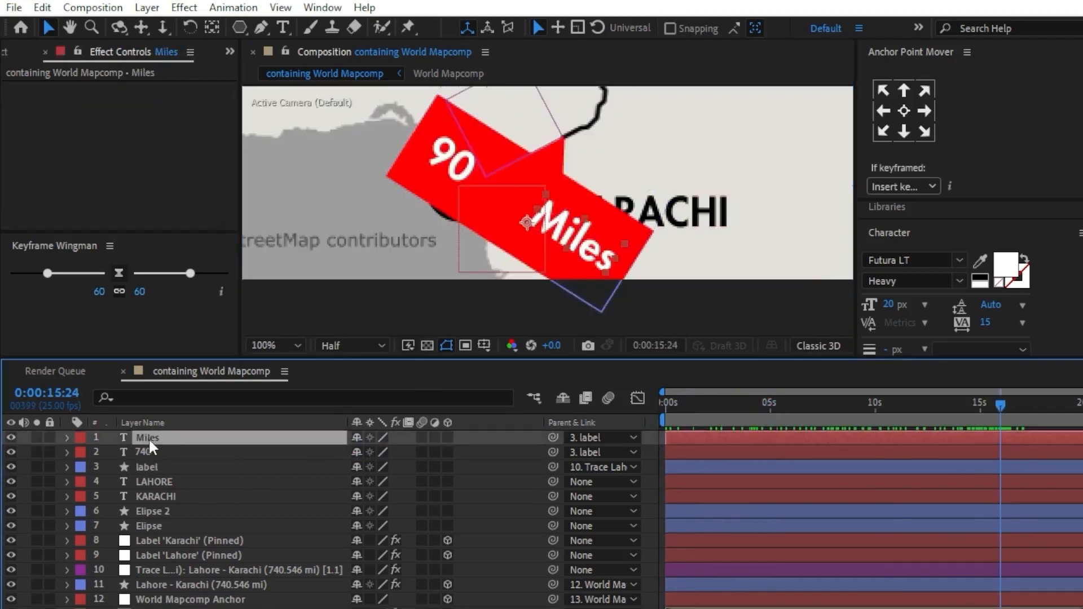
key(s)
drag(589, 244, 566, 240)
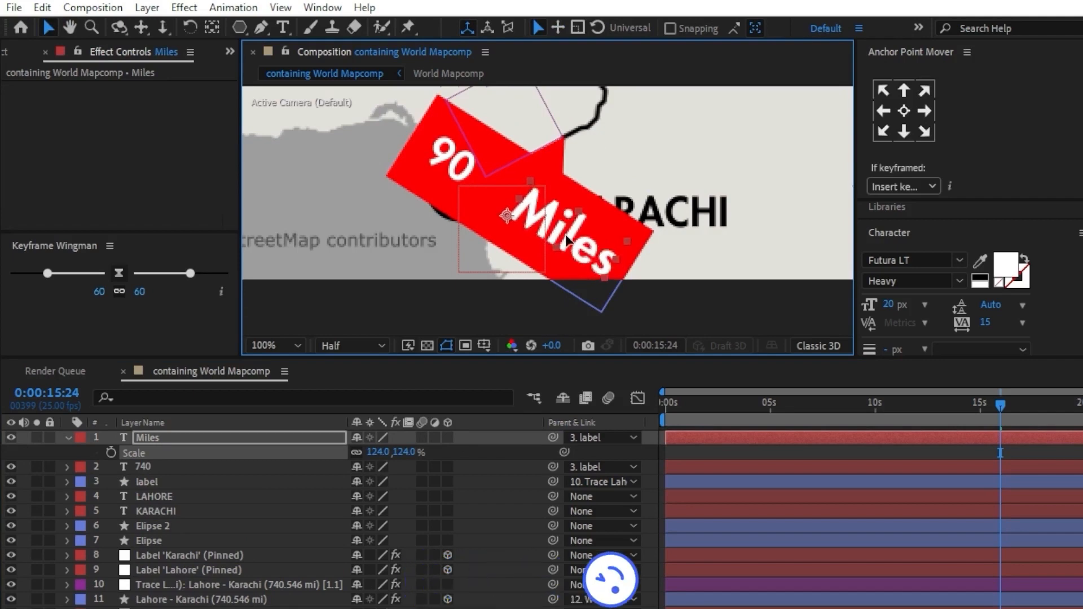
Fit the whole map in view and scrub to 0:00:19:15 to check the label's number at the Karachi end.
click(756, 144)
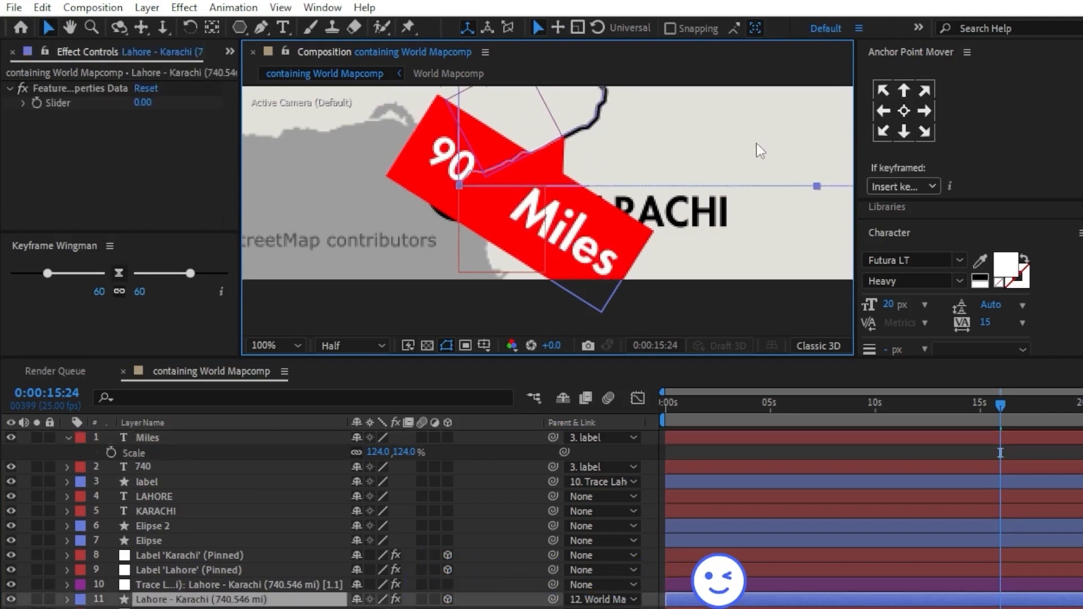
click(292, 345)
click(262, 45)
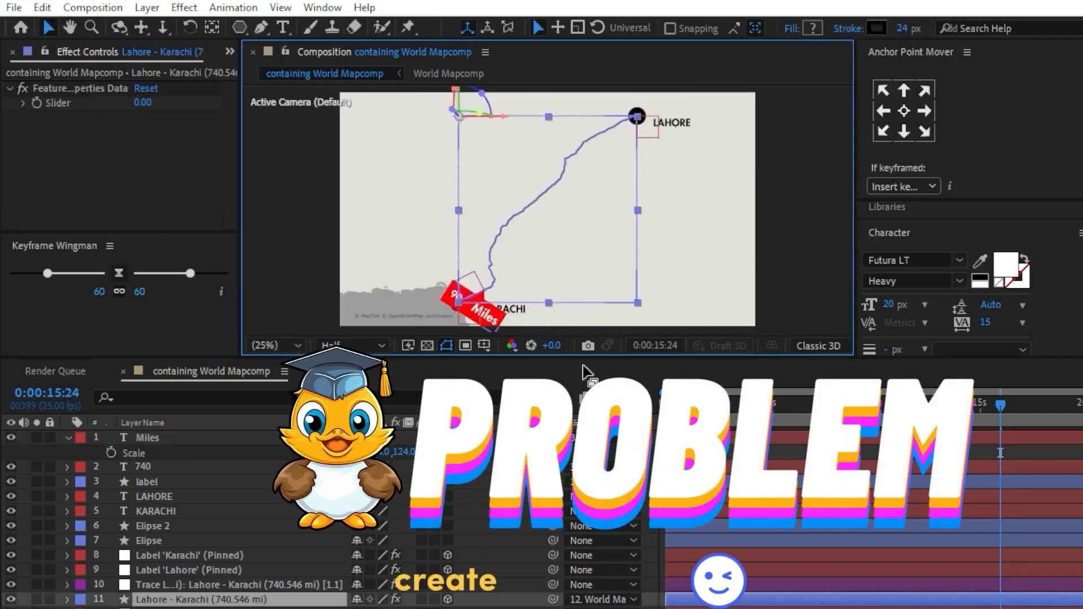
drag(996, 404, 1076, 417)
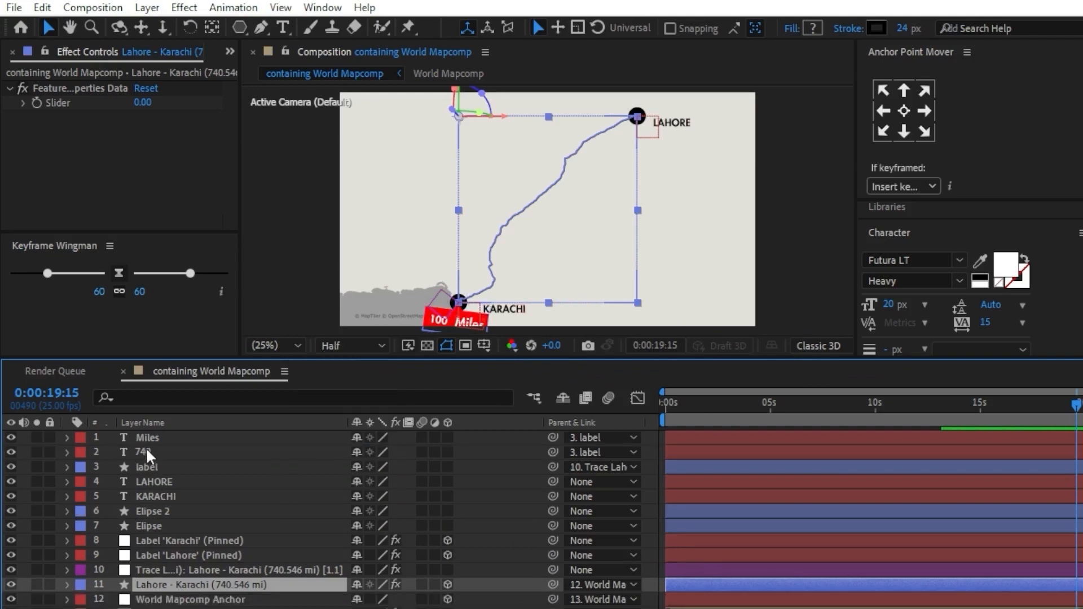
Append *740/100 to the Source Text expression of the 740 text layer and scrub back to 0:00:17:16 to check the label's number.
click(145, 451)
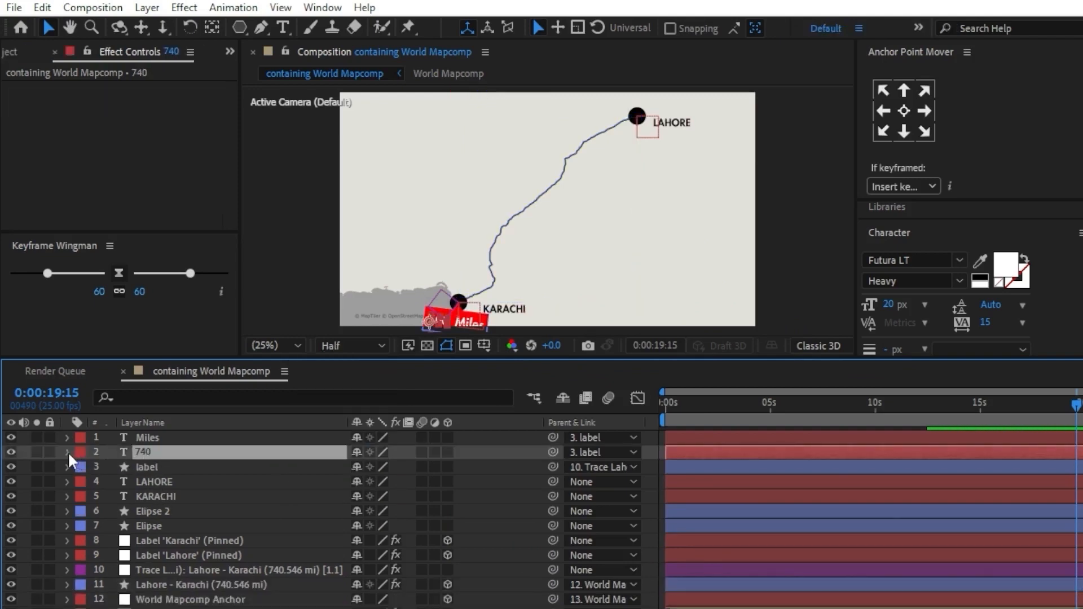
click(68, 451)
click(83, 468)
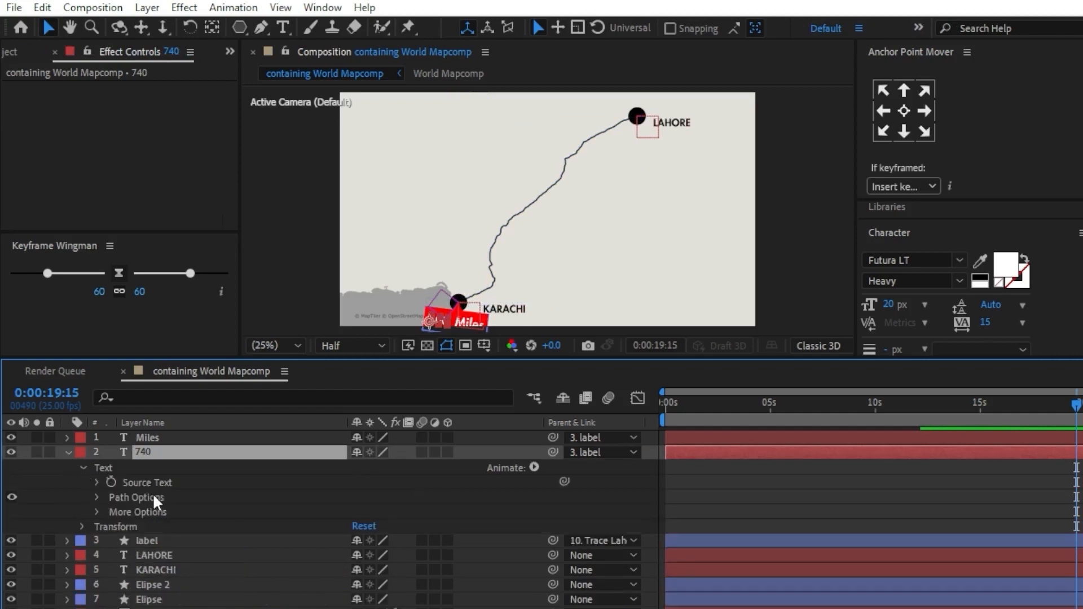
click(96, 482)
click(151, 518)
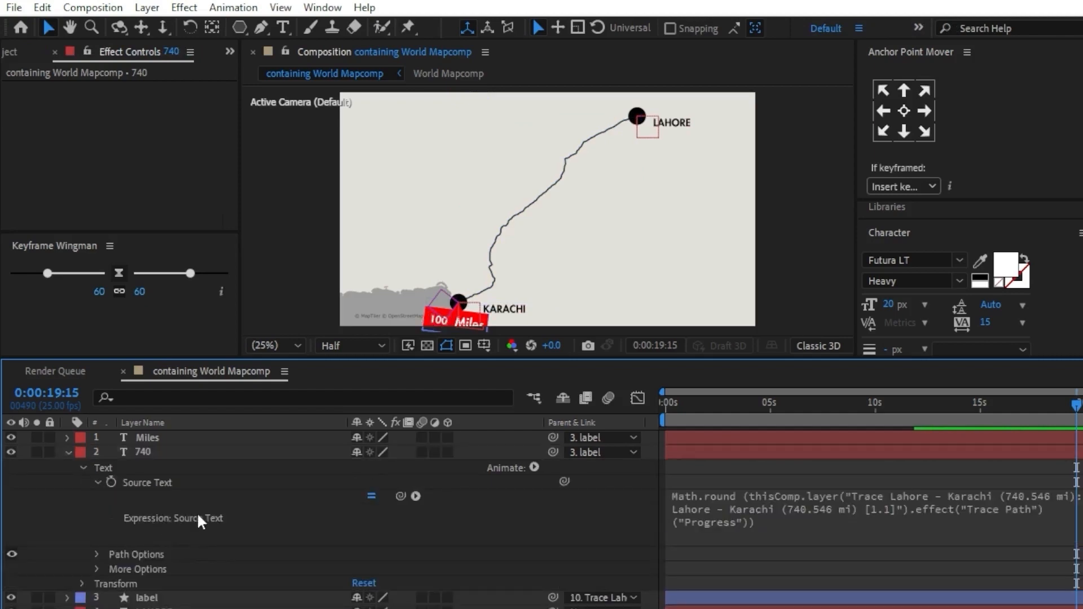
click(765, 520)
click(837, 526)
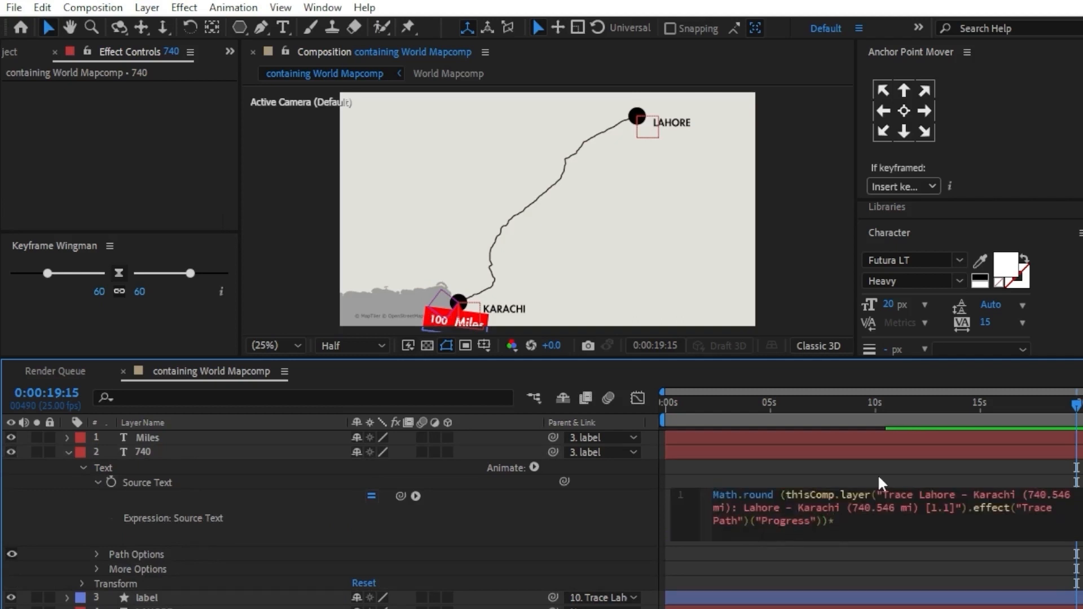
text(*740/100)
click(873, 466)
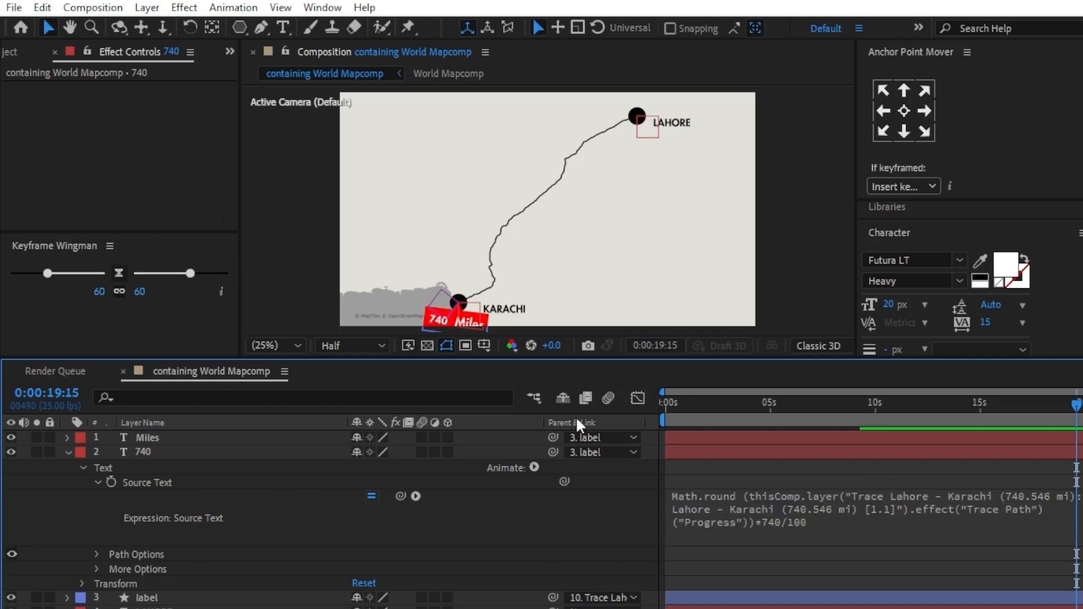
drag(1074, 404, 1036, 404)
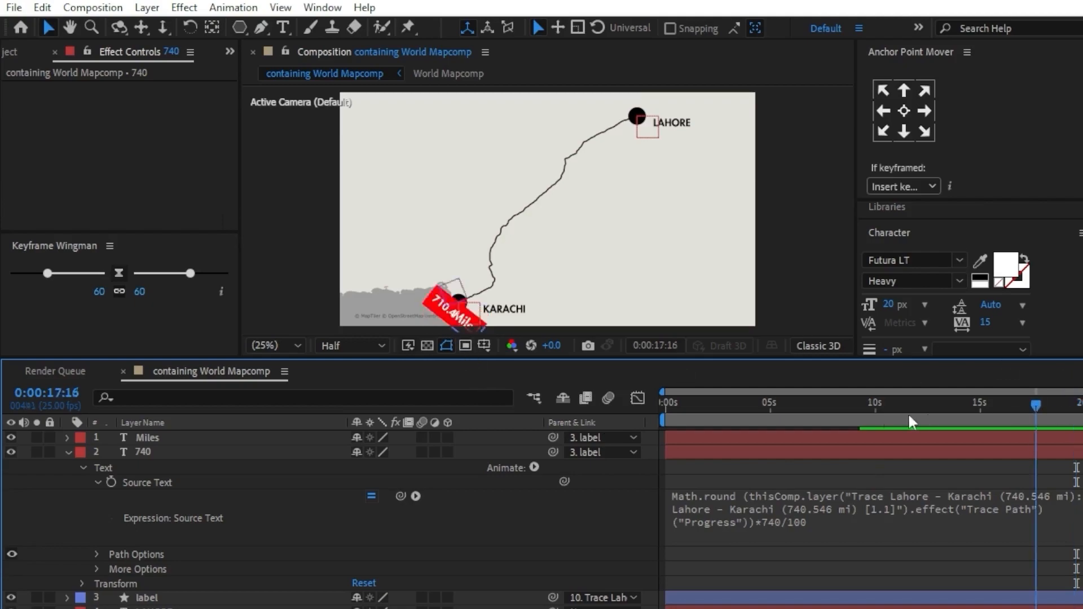